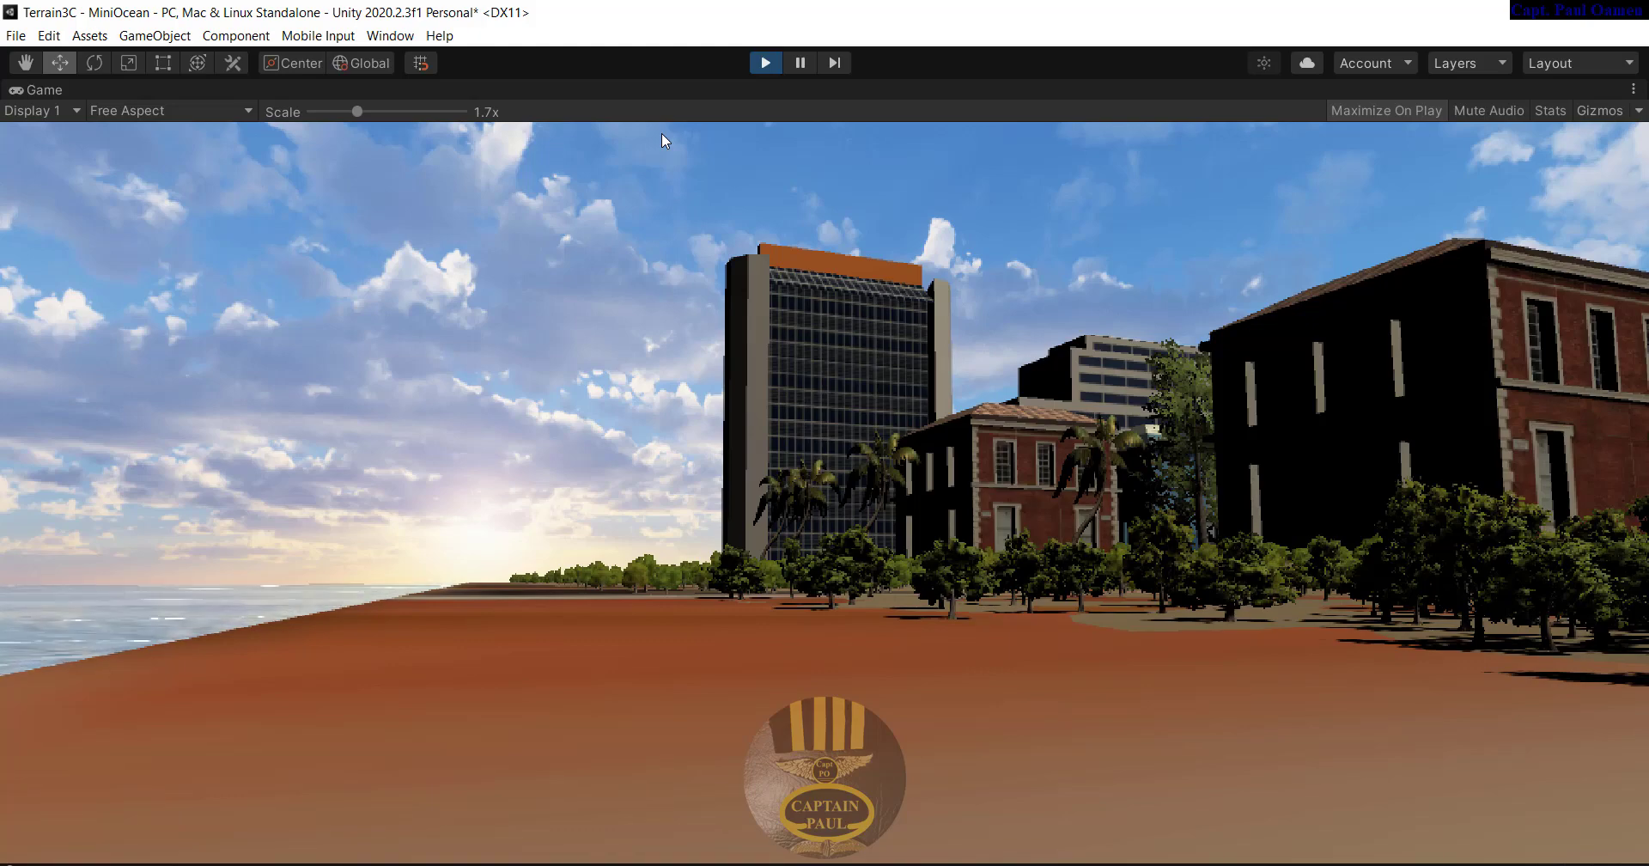
pyautogui.click(662, 132)
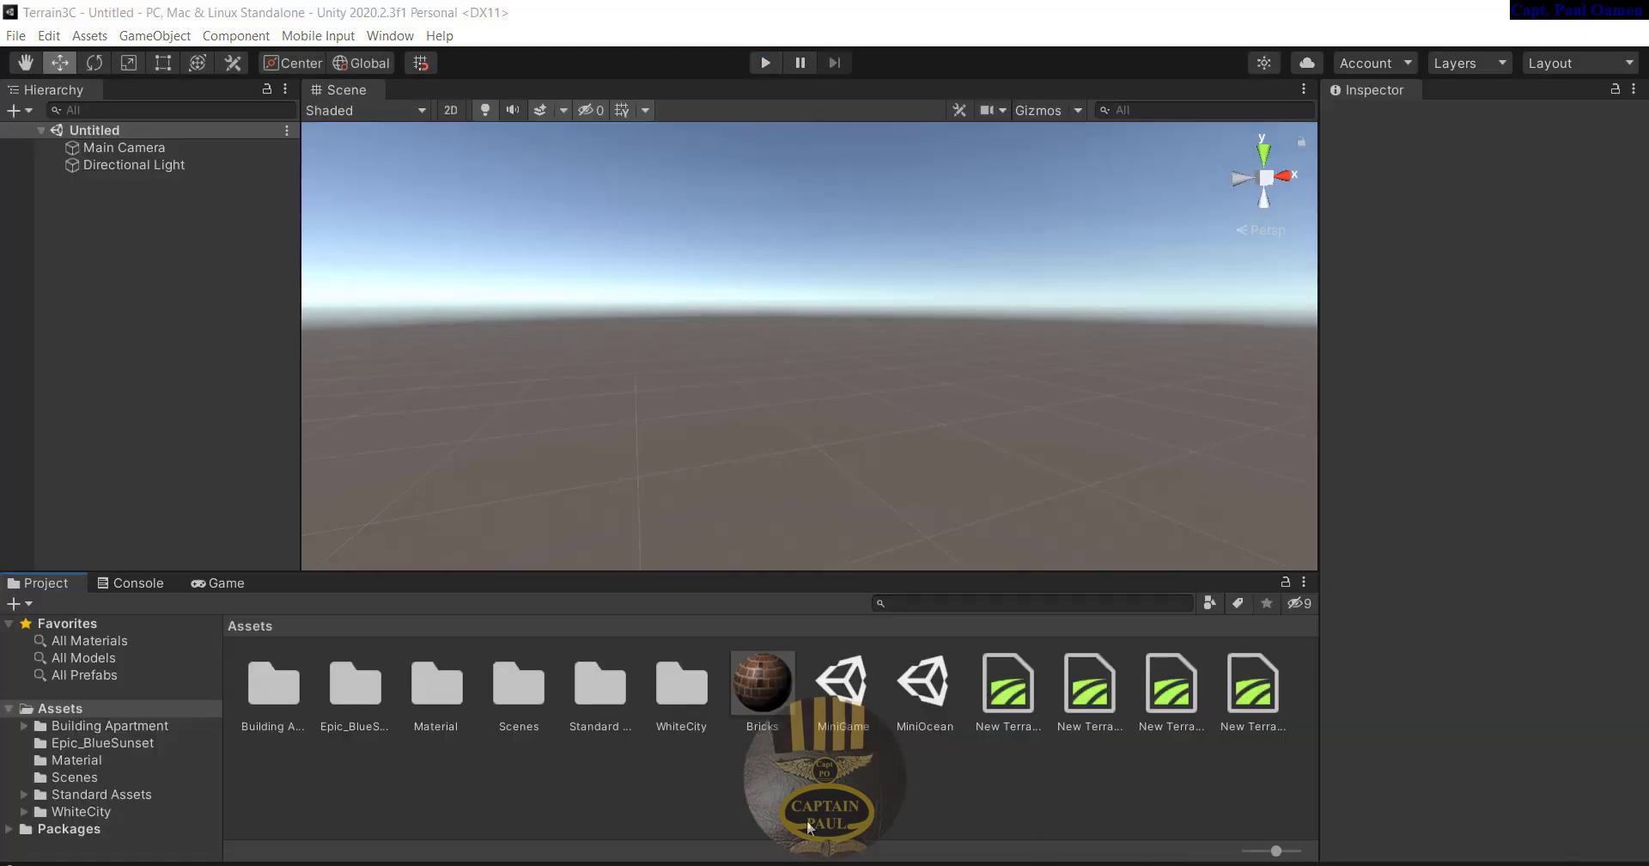
# Place the Water4Advanced prefab from Standard Assets/Environment/Water/Water4/Prefabs into the scene
pyautogui.click(138, 796)
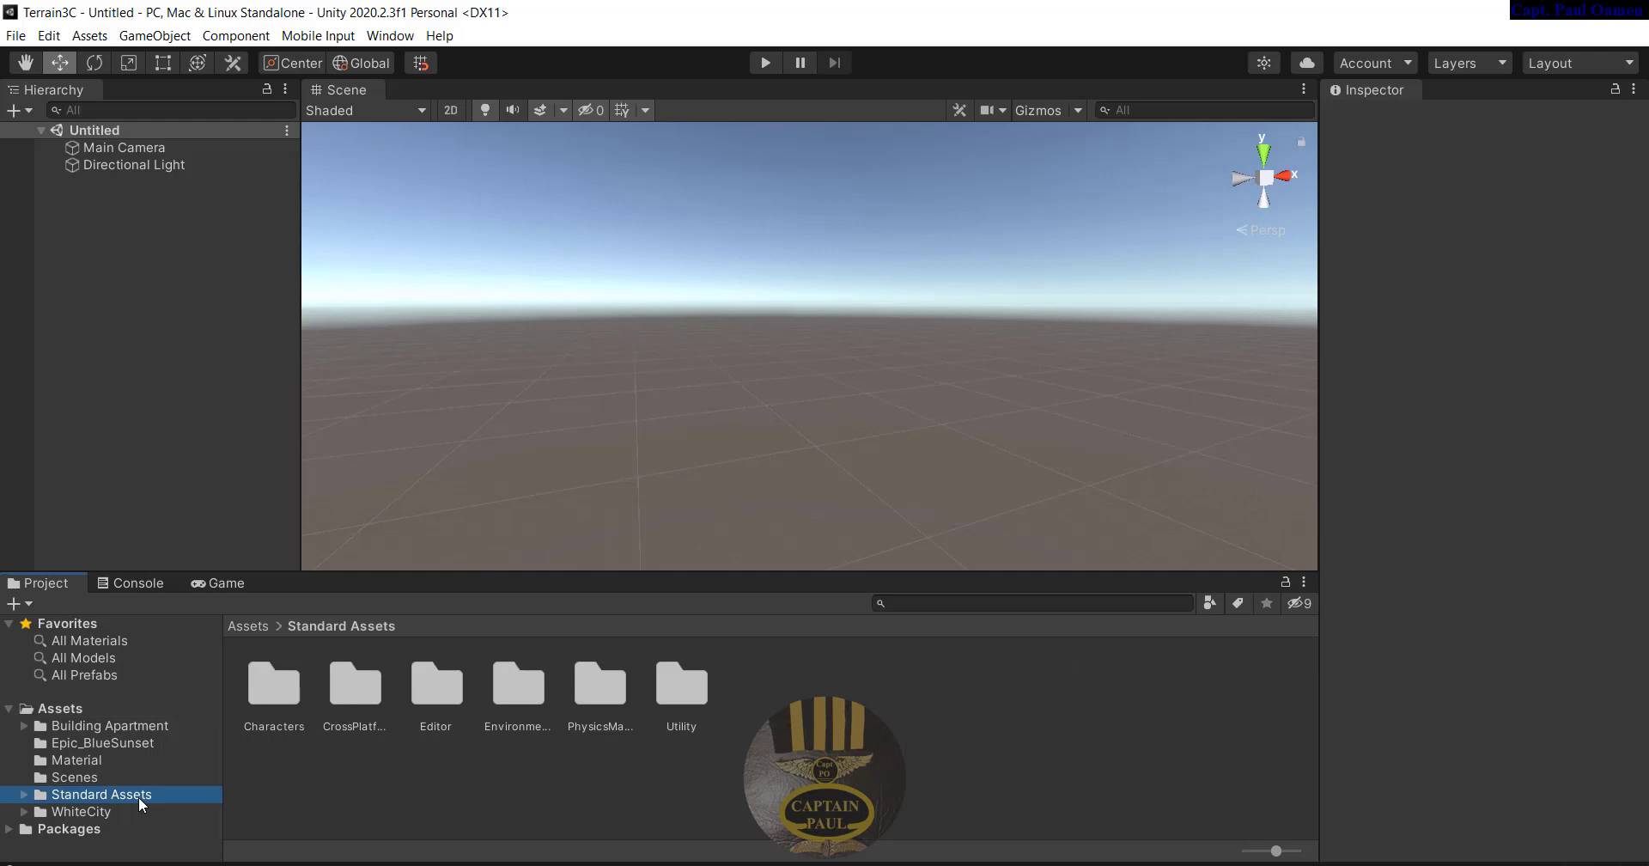
pyautogui.doubleClick(531, 697)
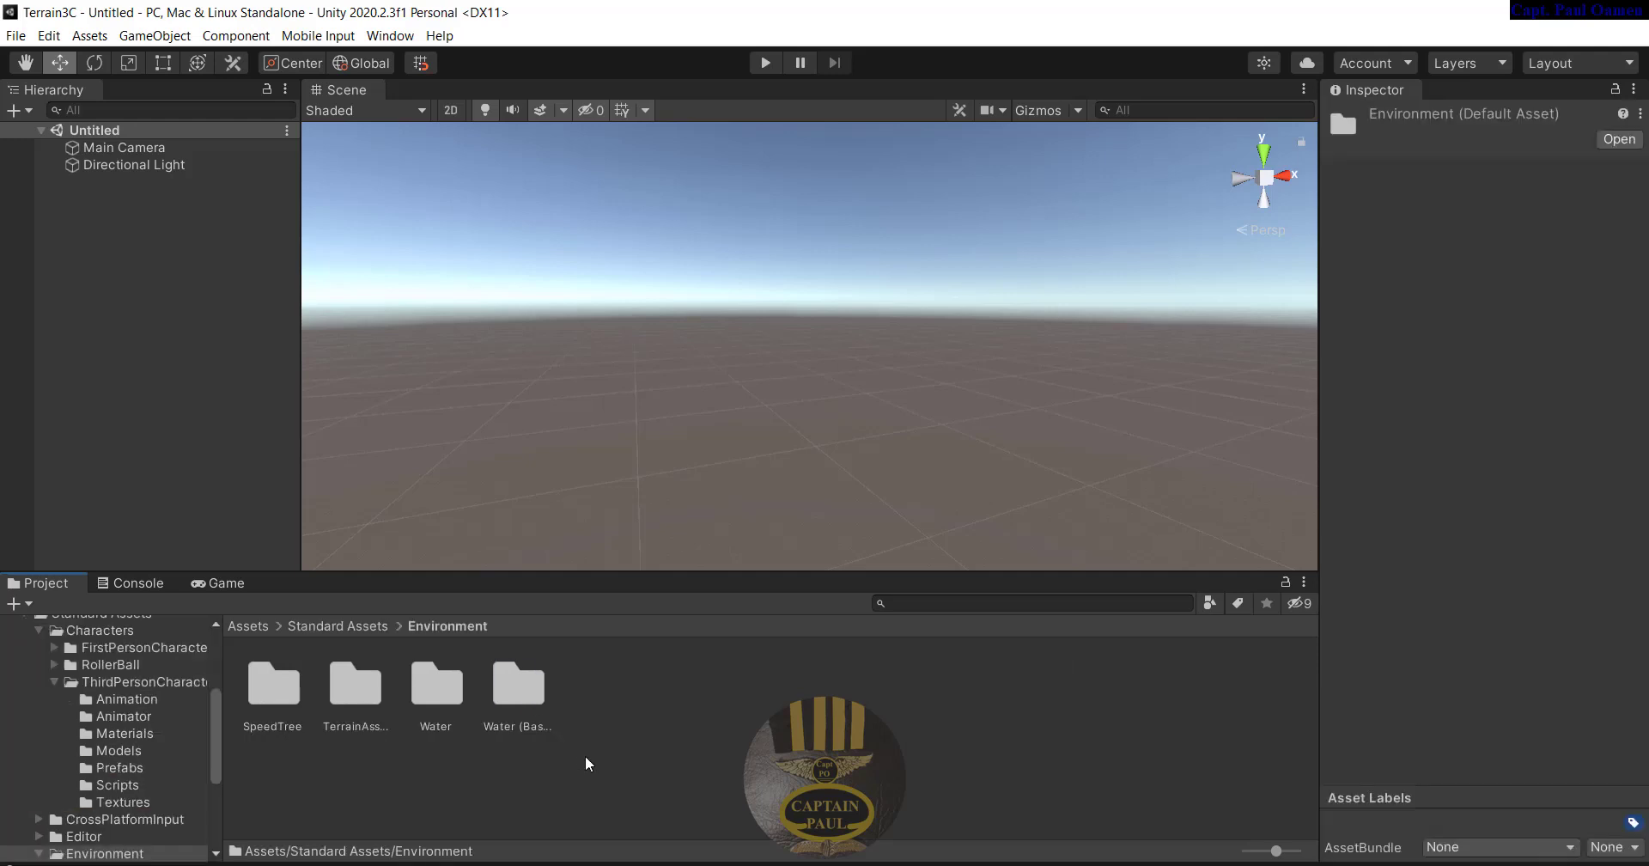
pyautogui.doubleClick(437, 697)
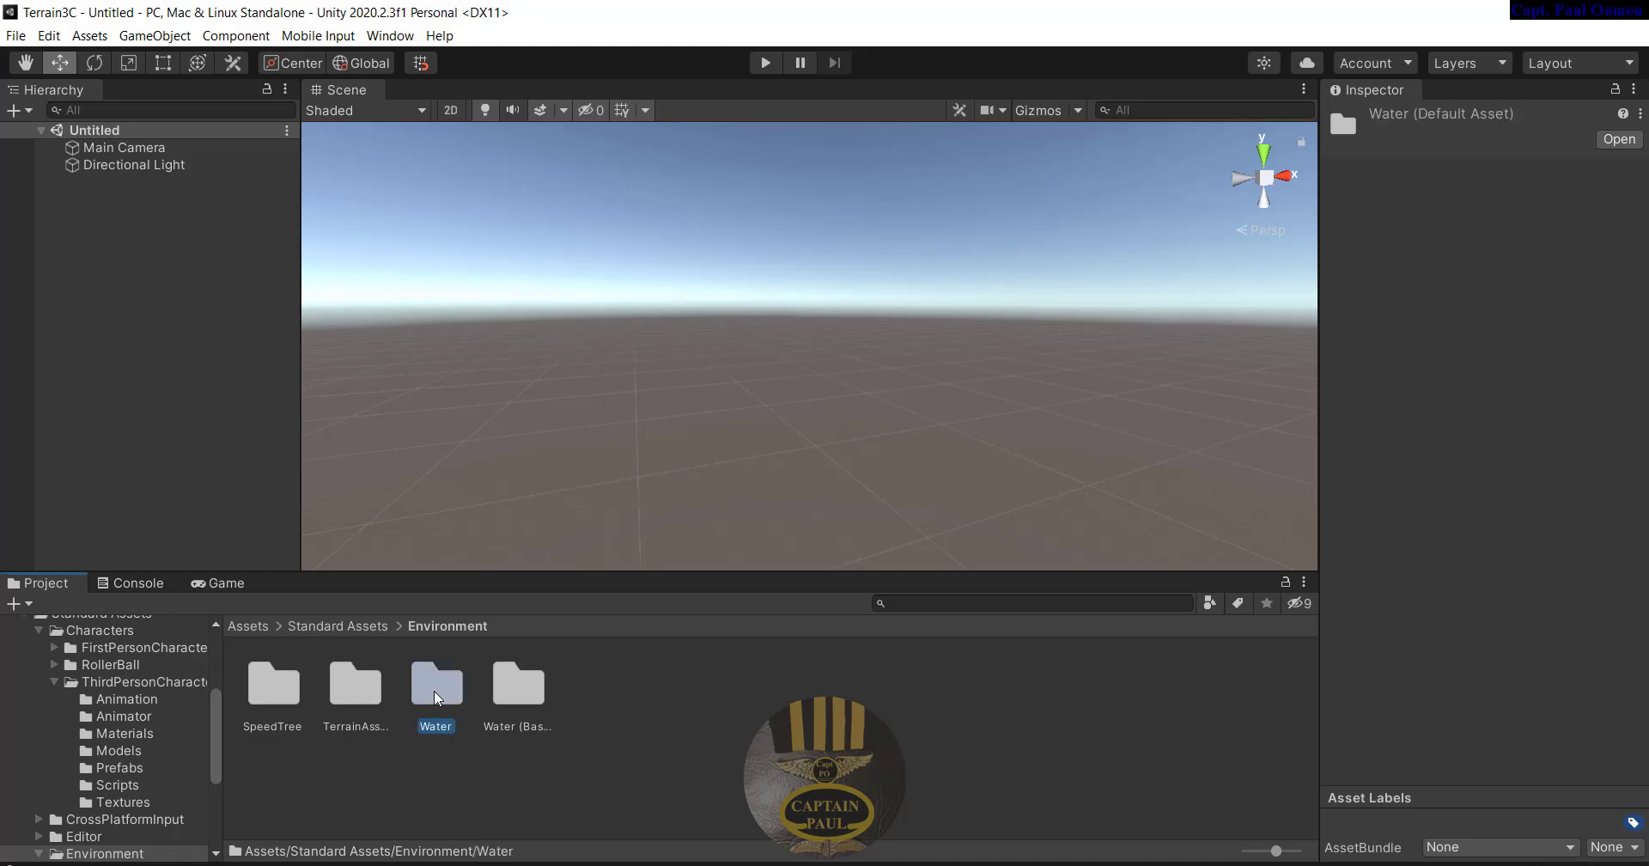
pyautogui.doubleClick(353, 687)
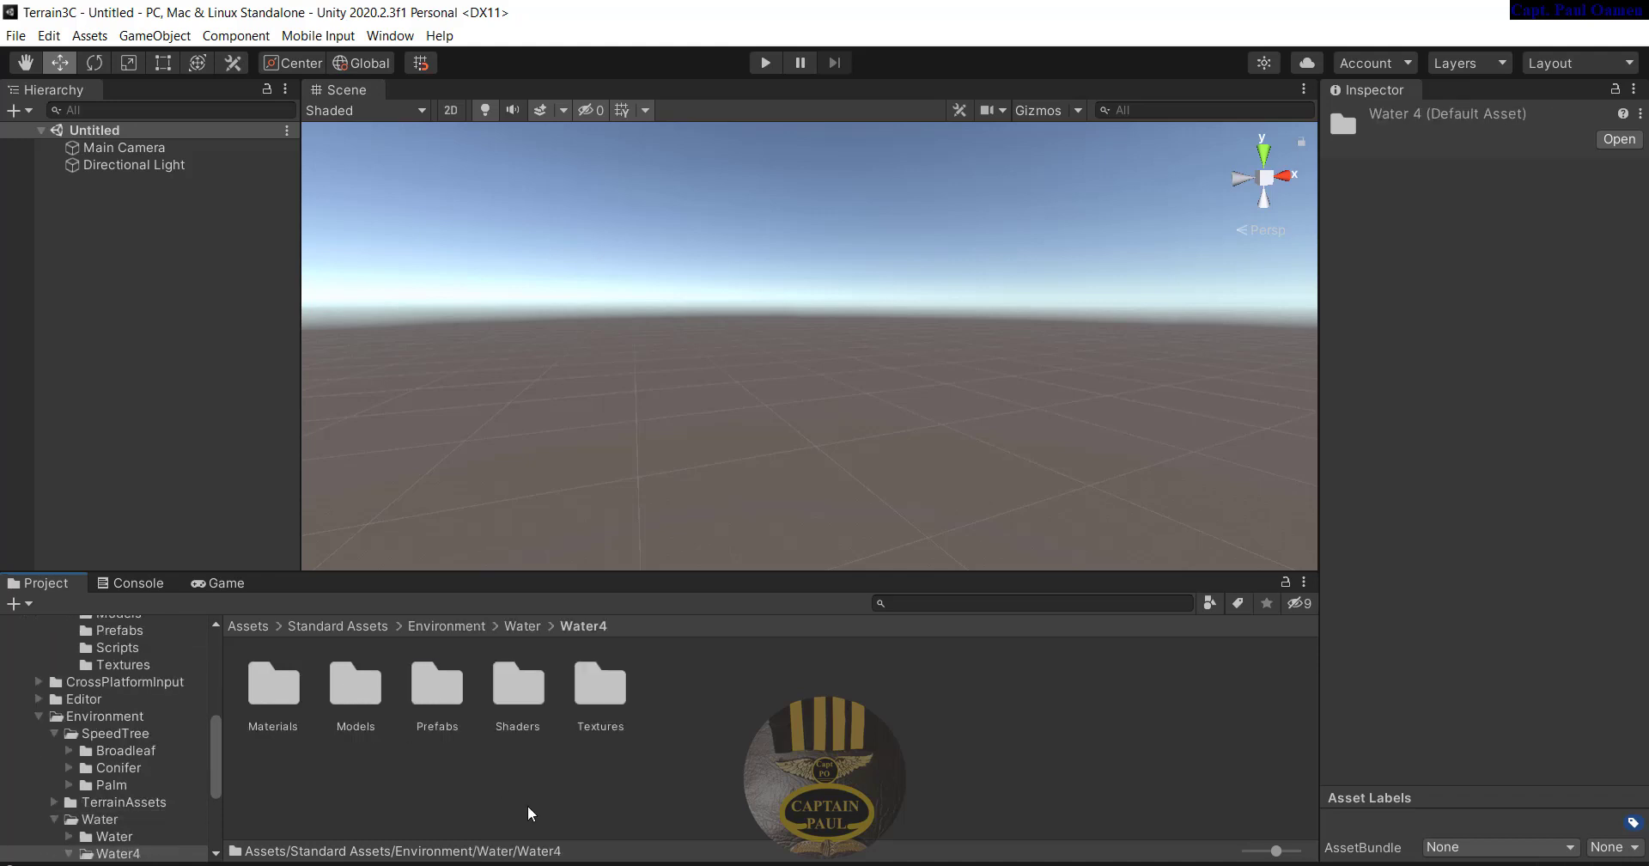
pyautogui.doubleClick(444, 703)
pyautogui.moveTo(530, 770); pyautogui.dragTo(759, 404)
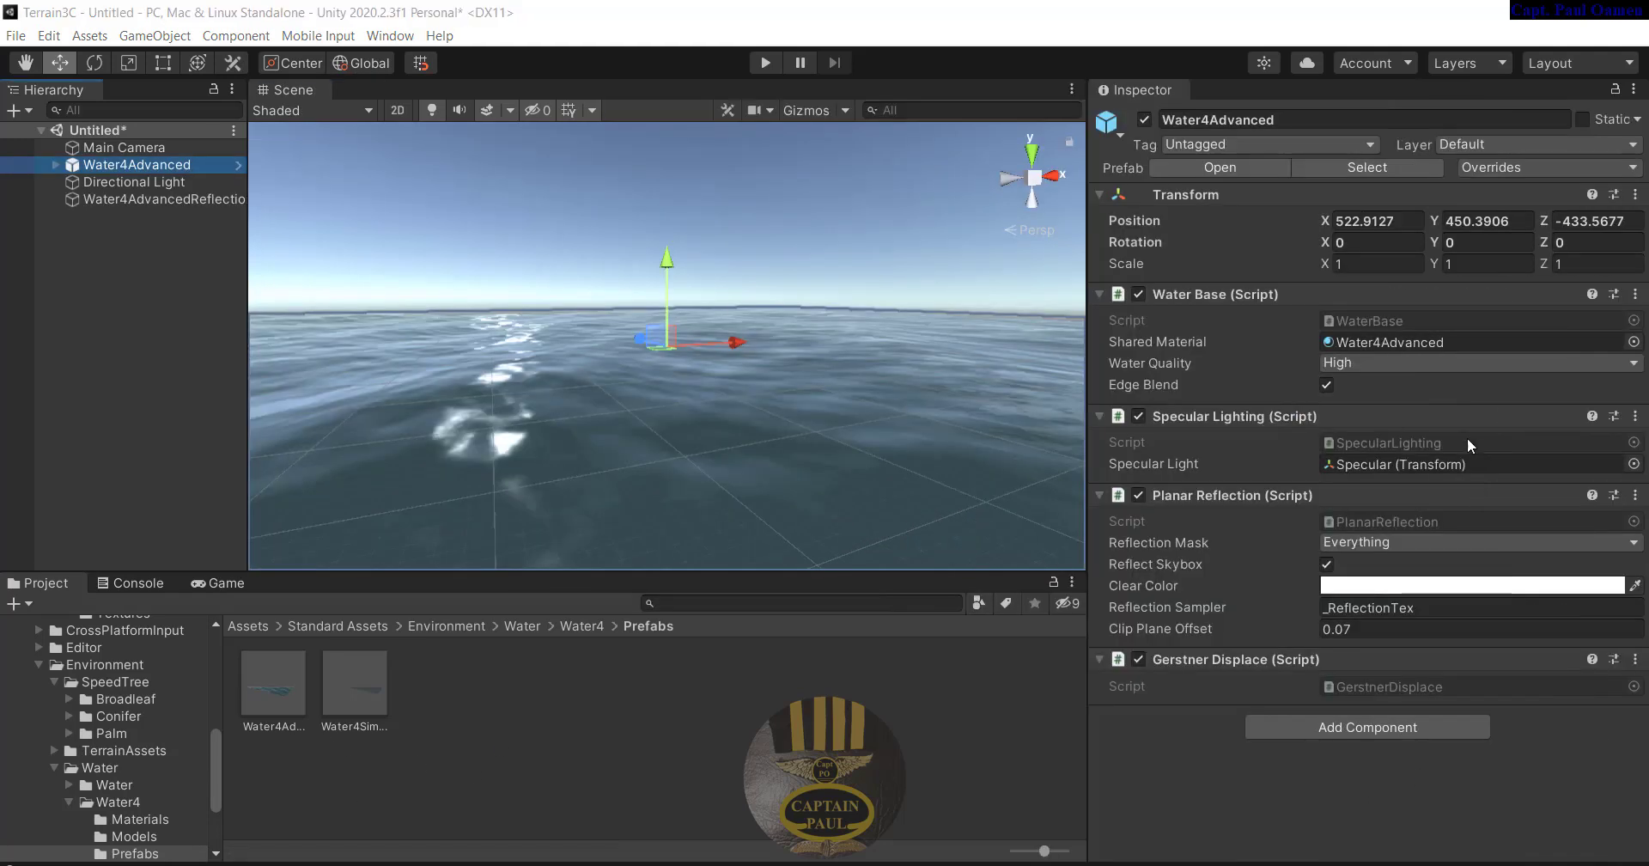
# Scale the Water4Advanced object to 258 in X and 28.8 in Z, and show the game view
pyautogui.click(1358, 264)
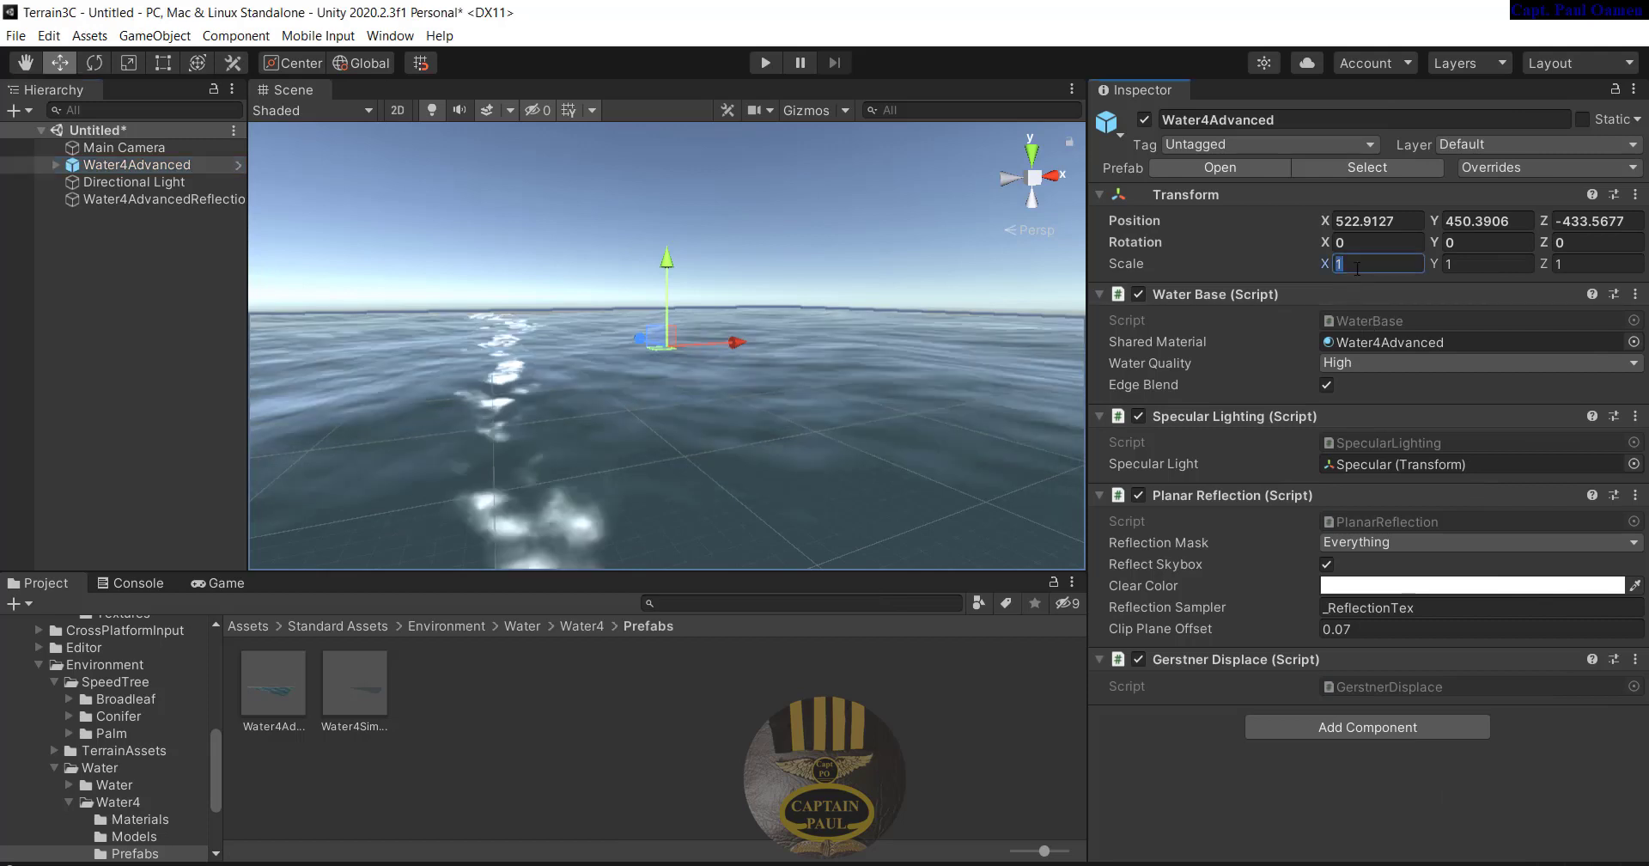
pyautogui.write('258')
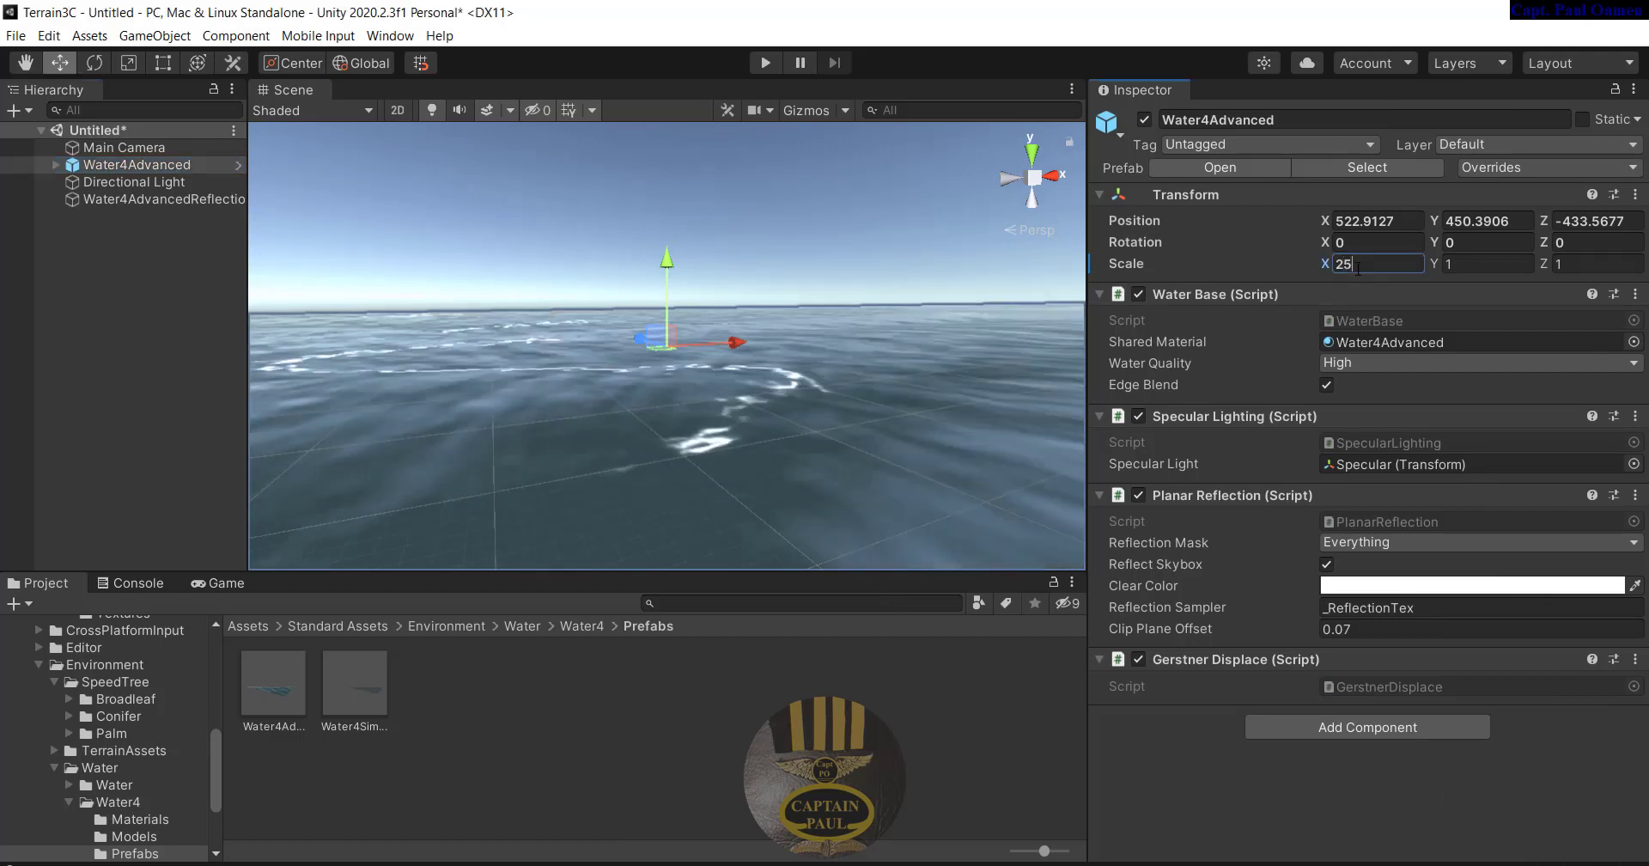
pyautogui.click(1576, 265)
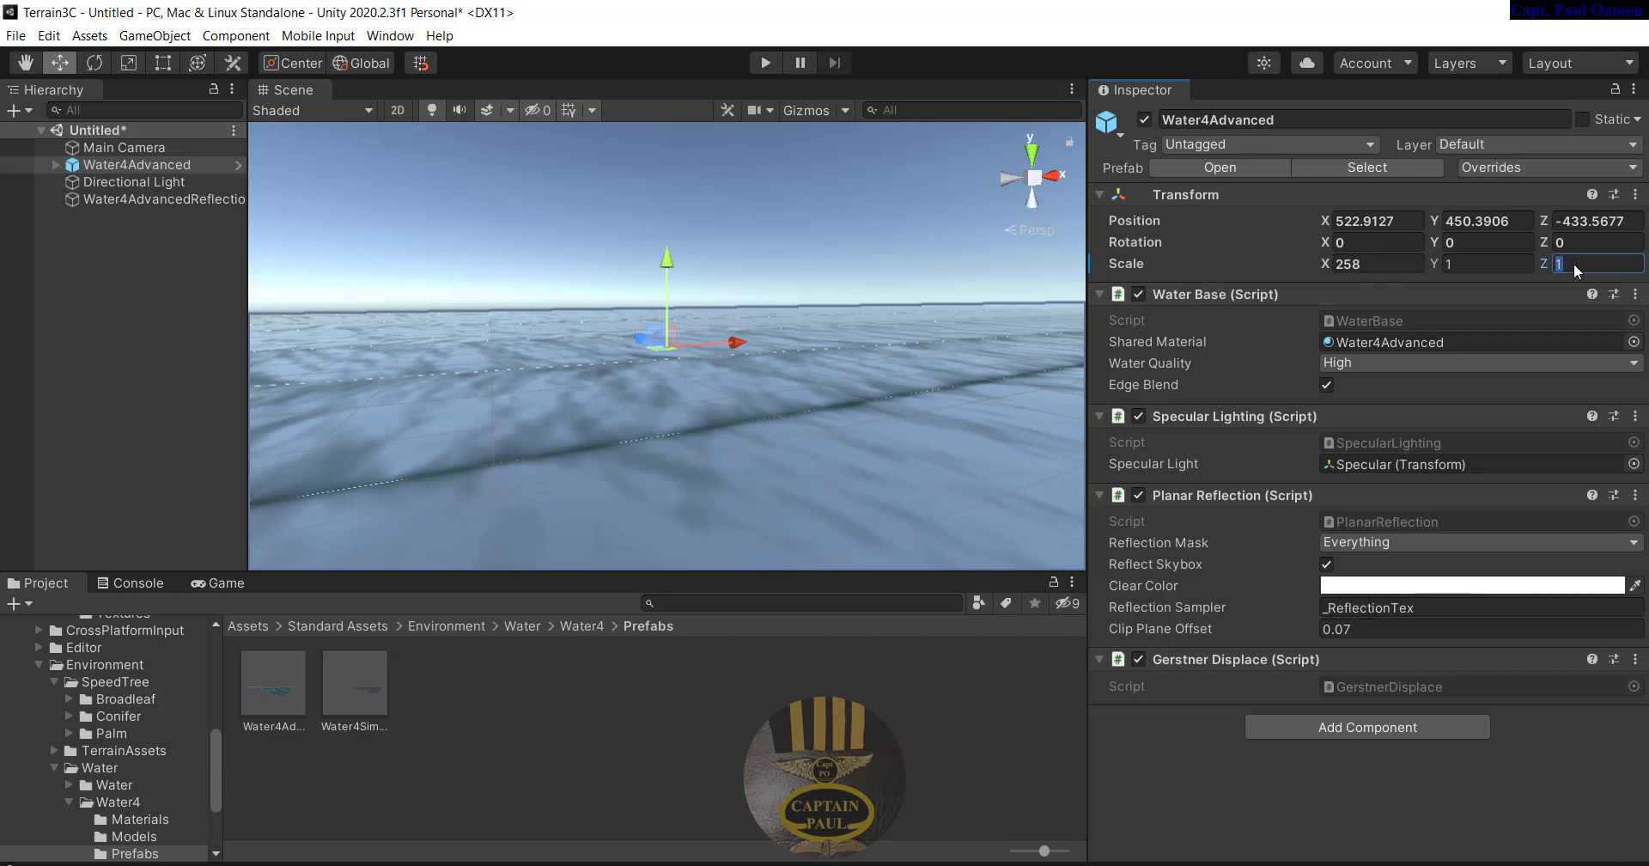
pyautogui.write('28')
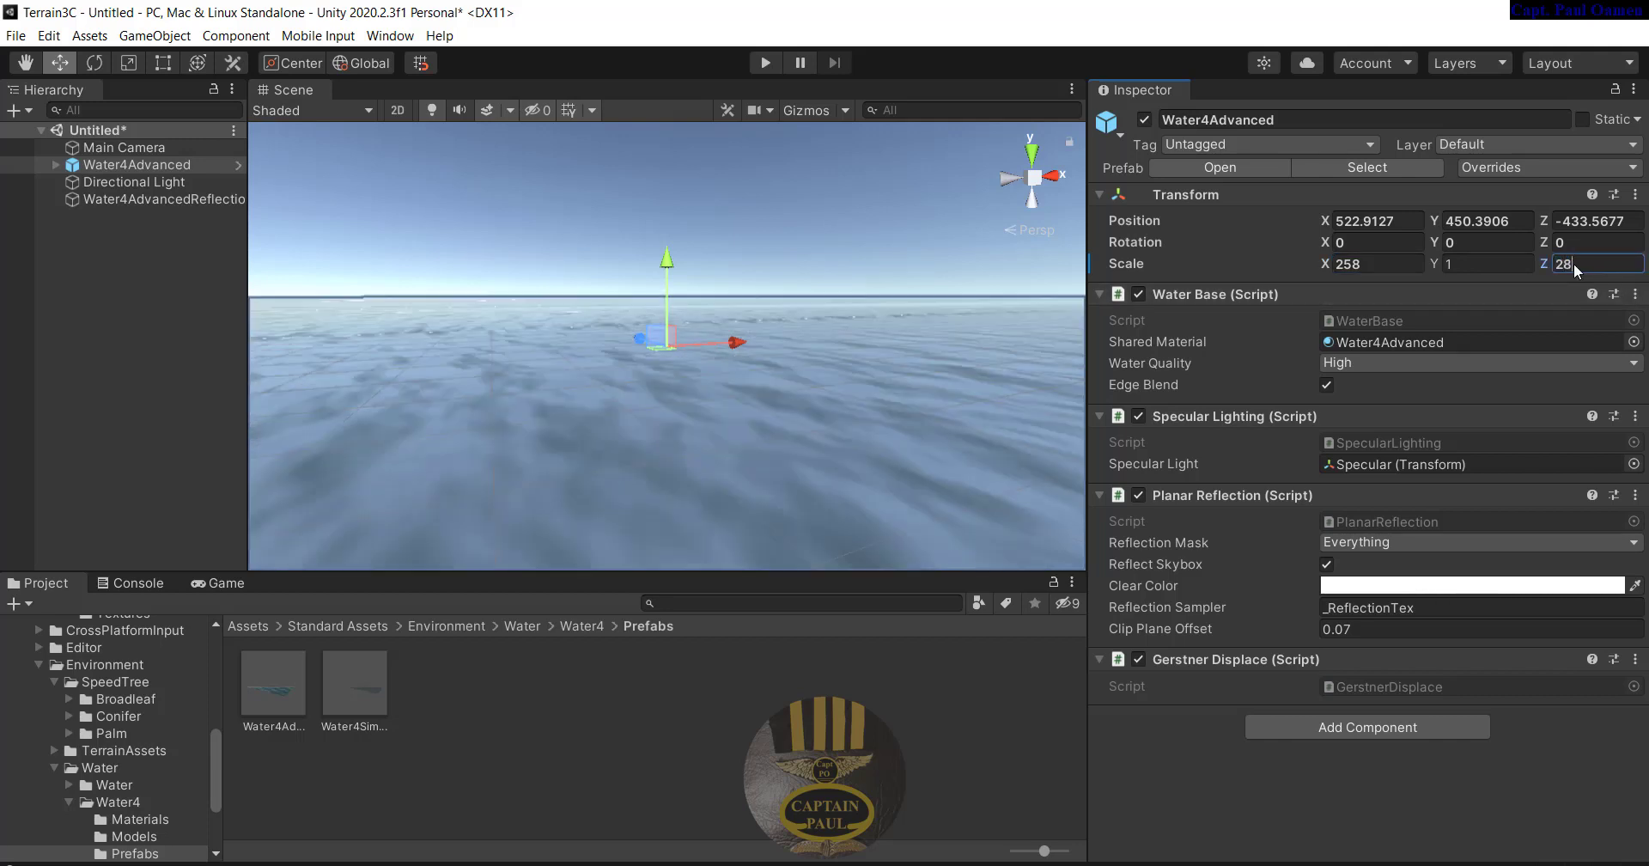
pyautogui.write('.8')
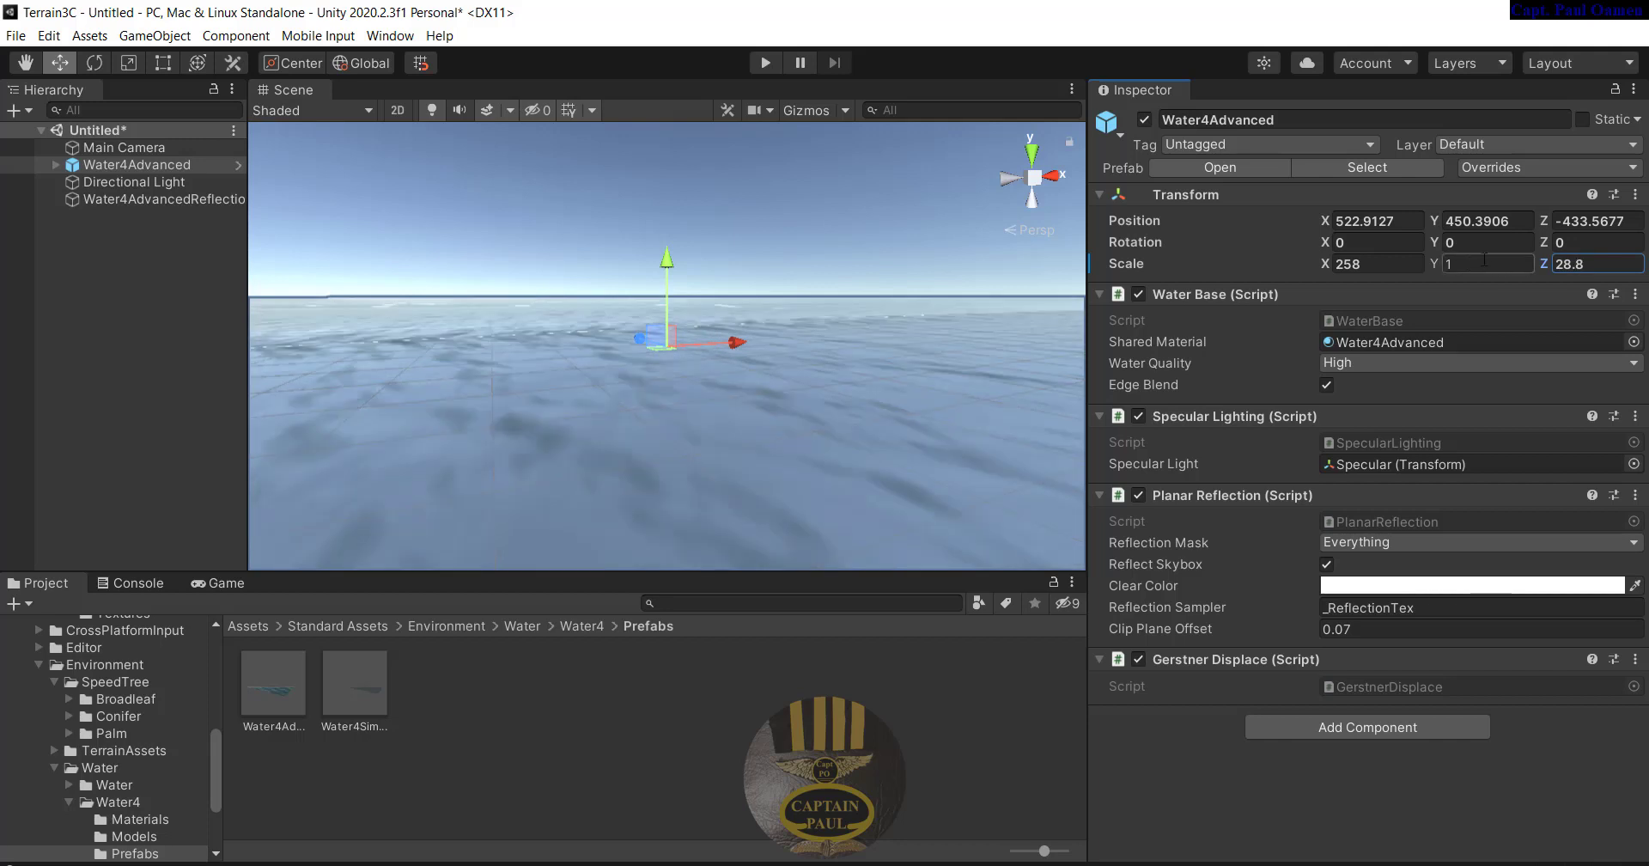
pyautogui.click(219, 583)
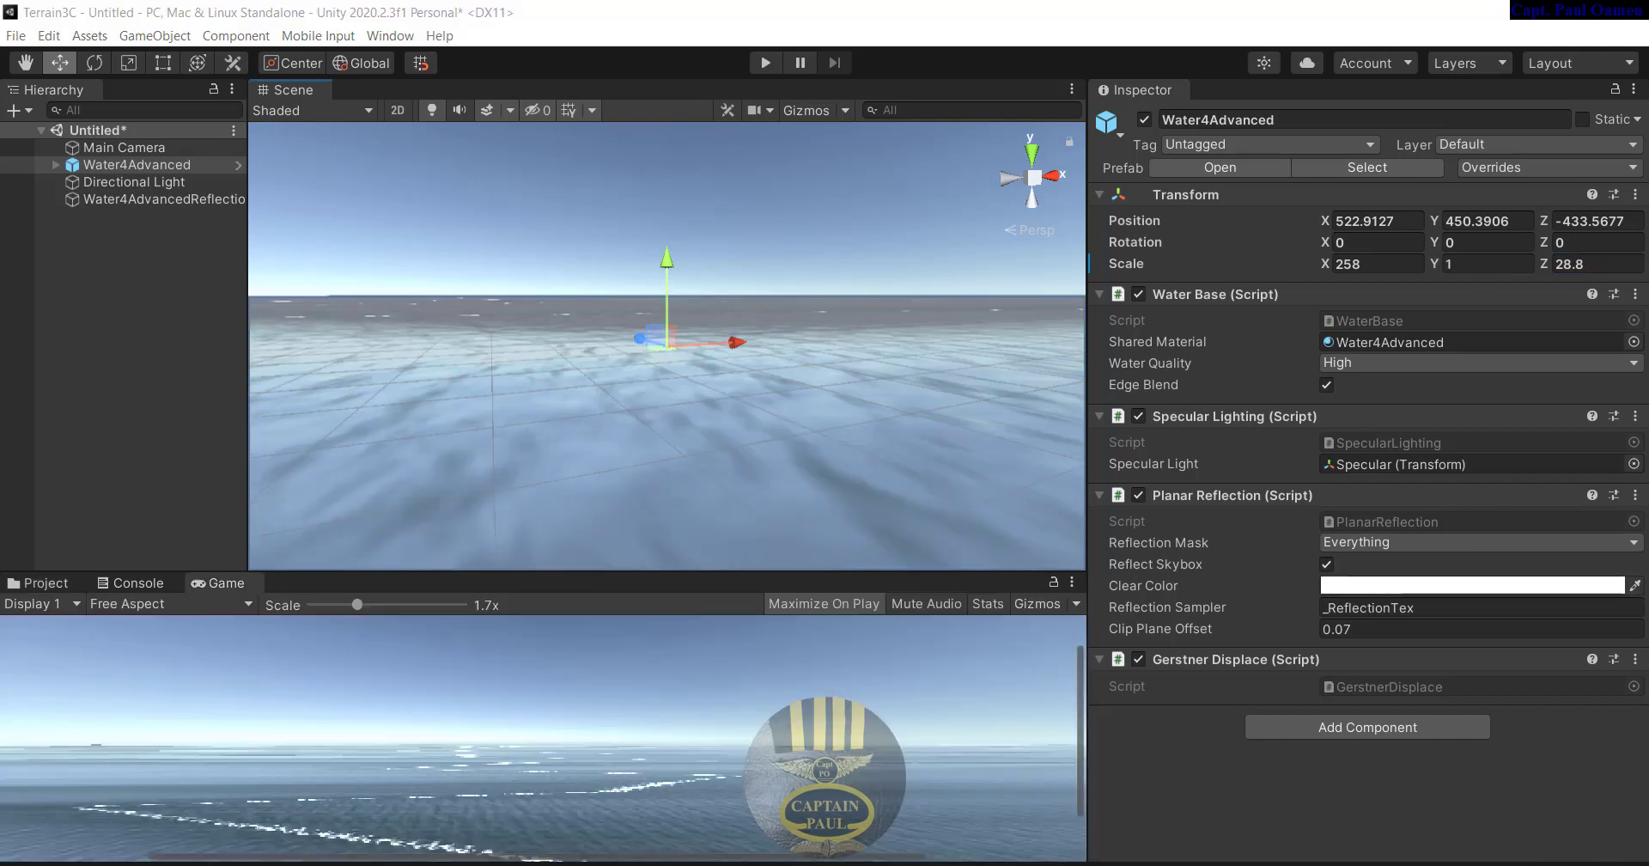
# Add a 3D cube to the scene and set its scale to X 1000, Y 100, Z 1000
pyautogui.rightClick(114, 268)
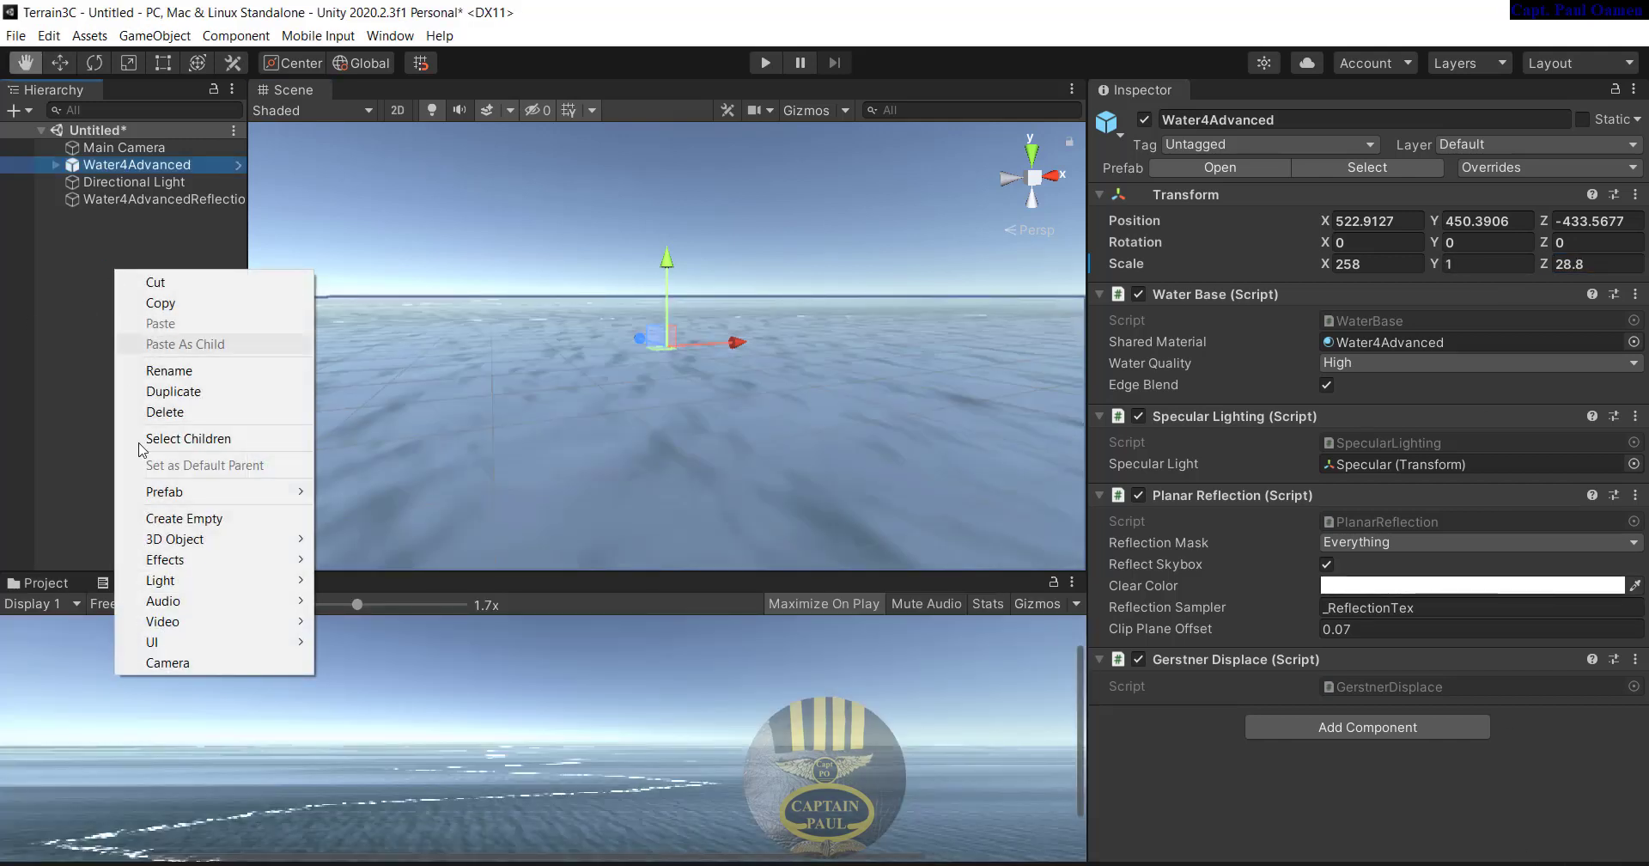
pyautogui.moveTo(258, 539)
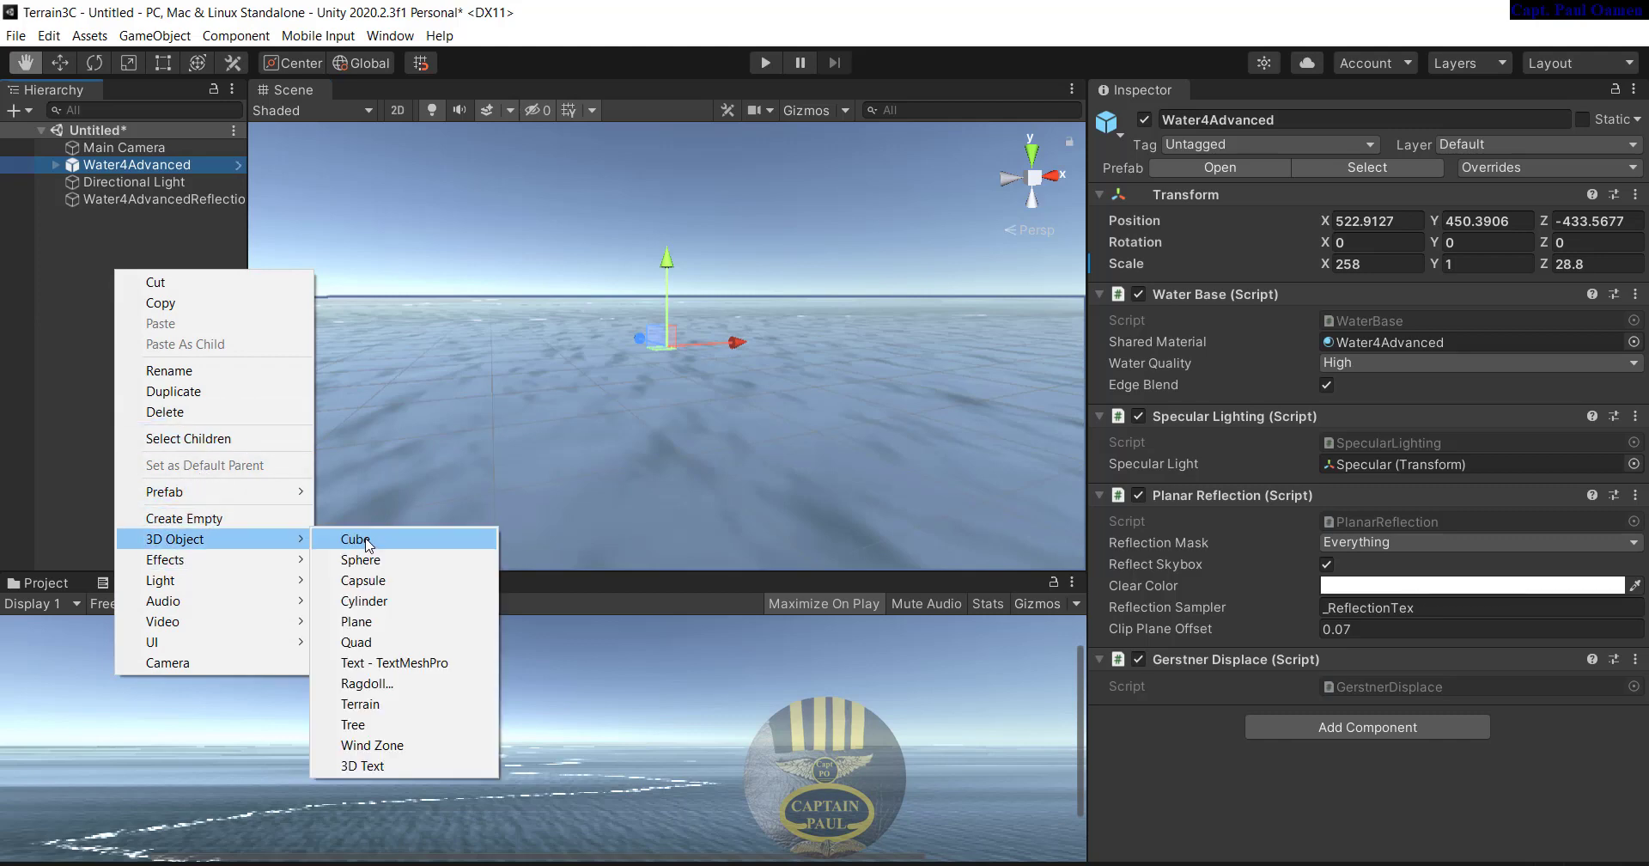
pyautogui.click(366, 538)
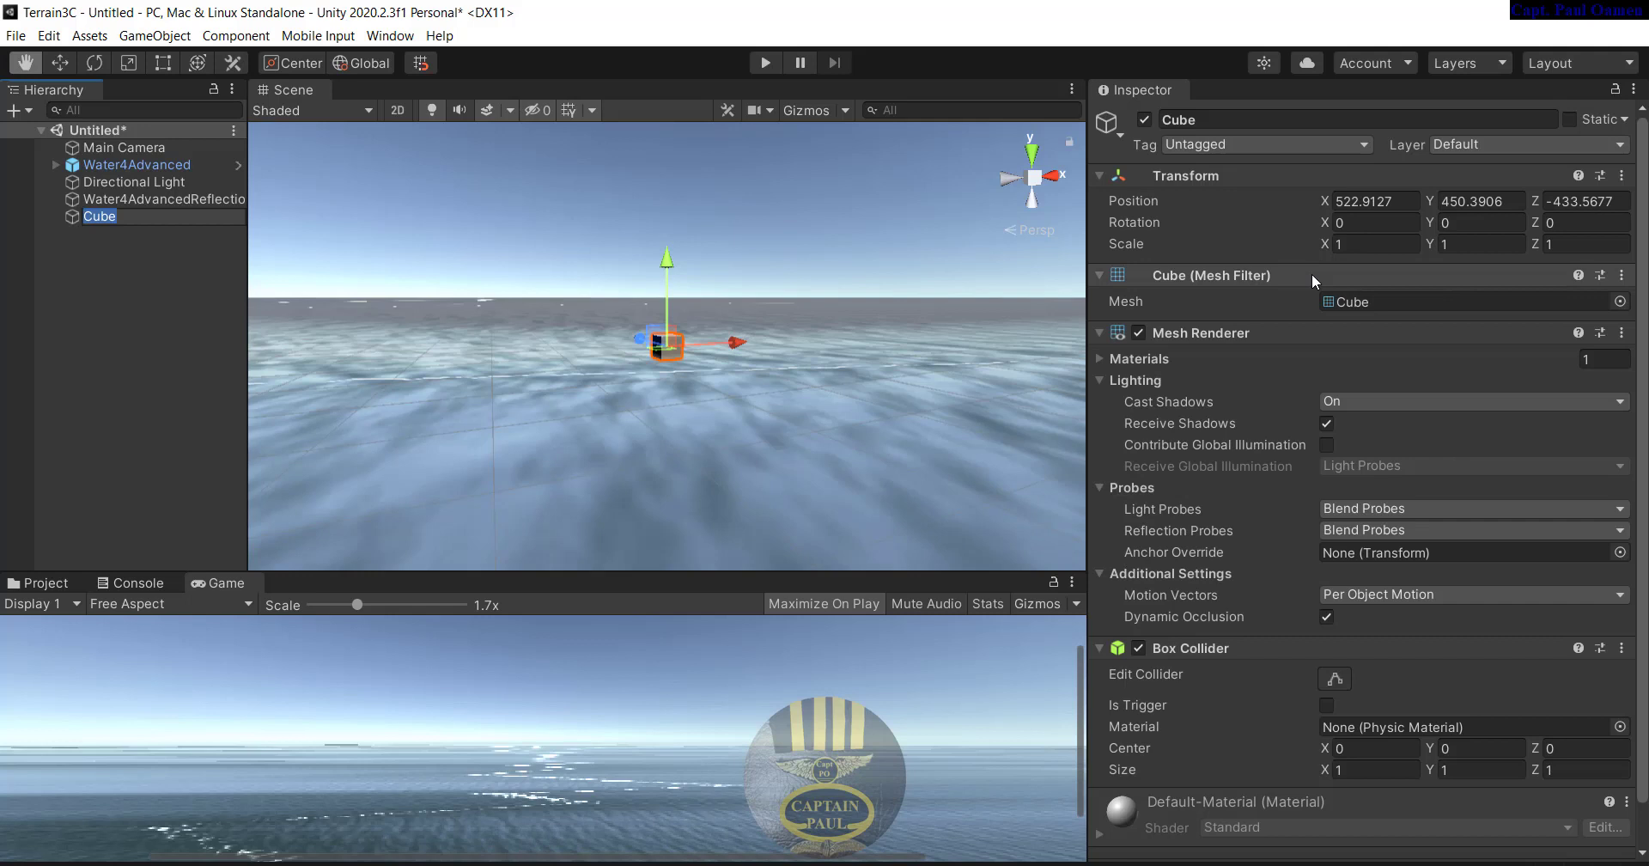
pyautogui.click(1364, 244)
pyautogui.write('1000')
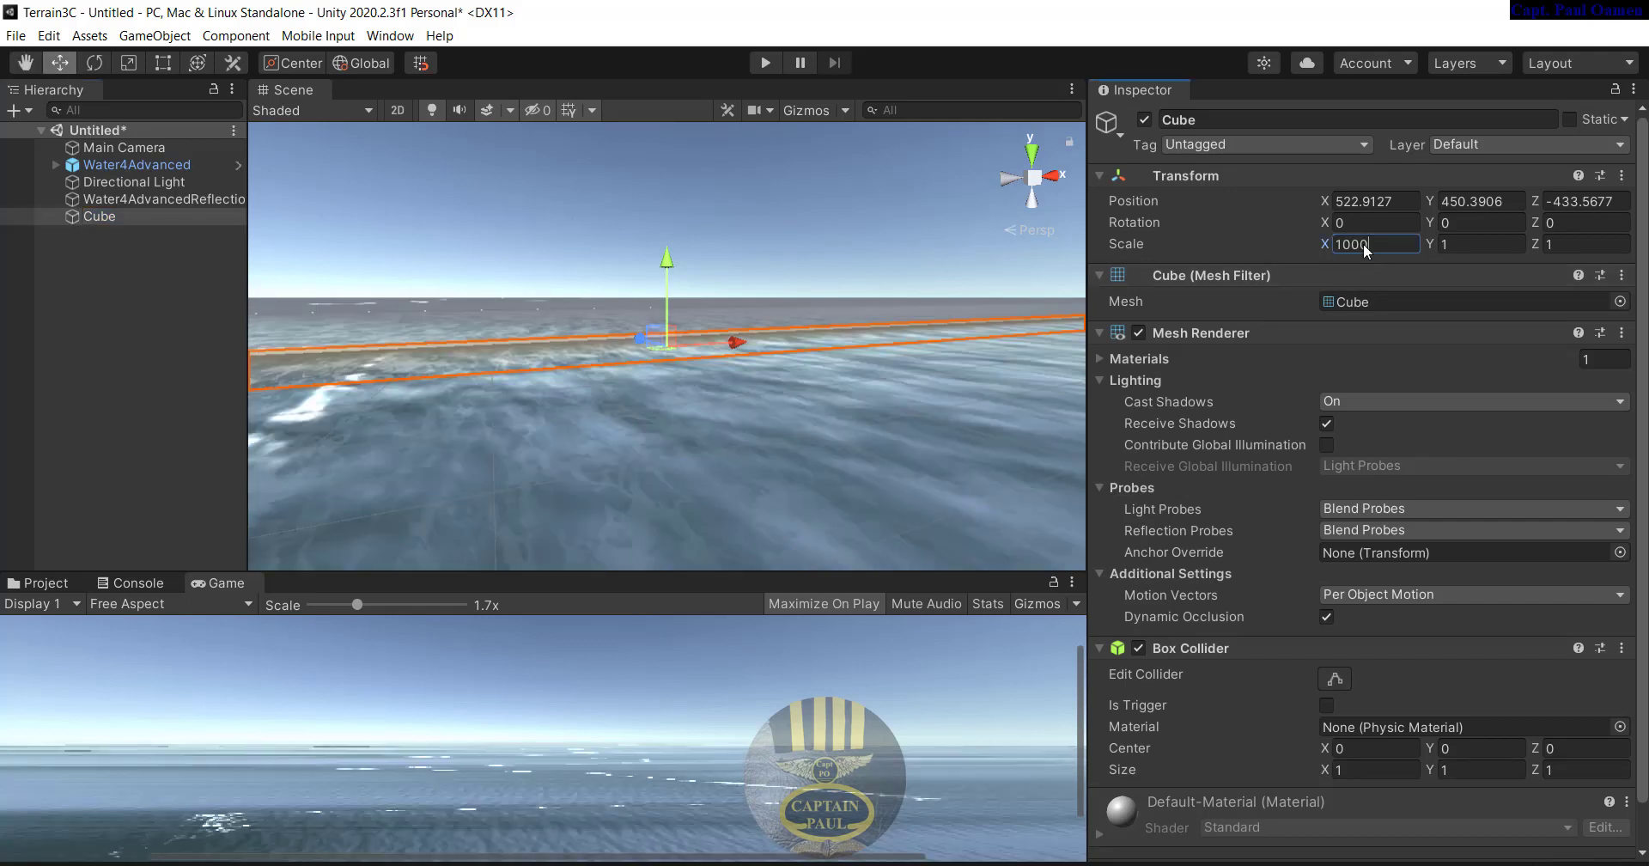
pyautogui.press('Tab')
pyautogui.press('Tab')
pyautogui.write('1000')
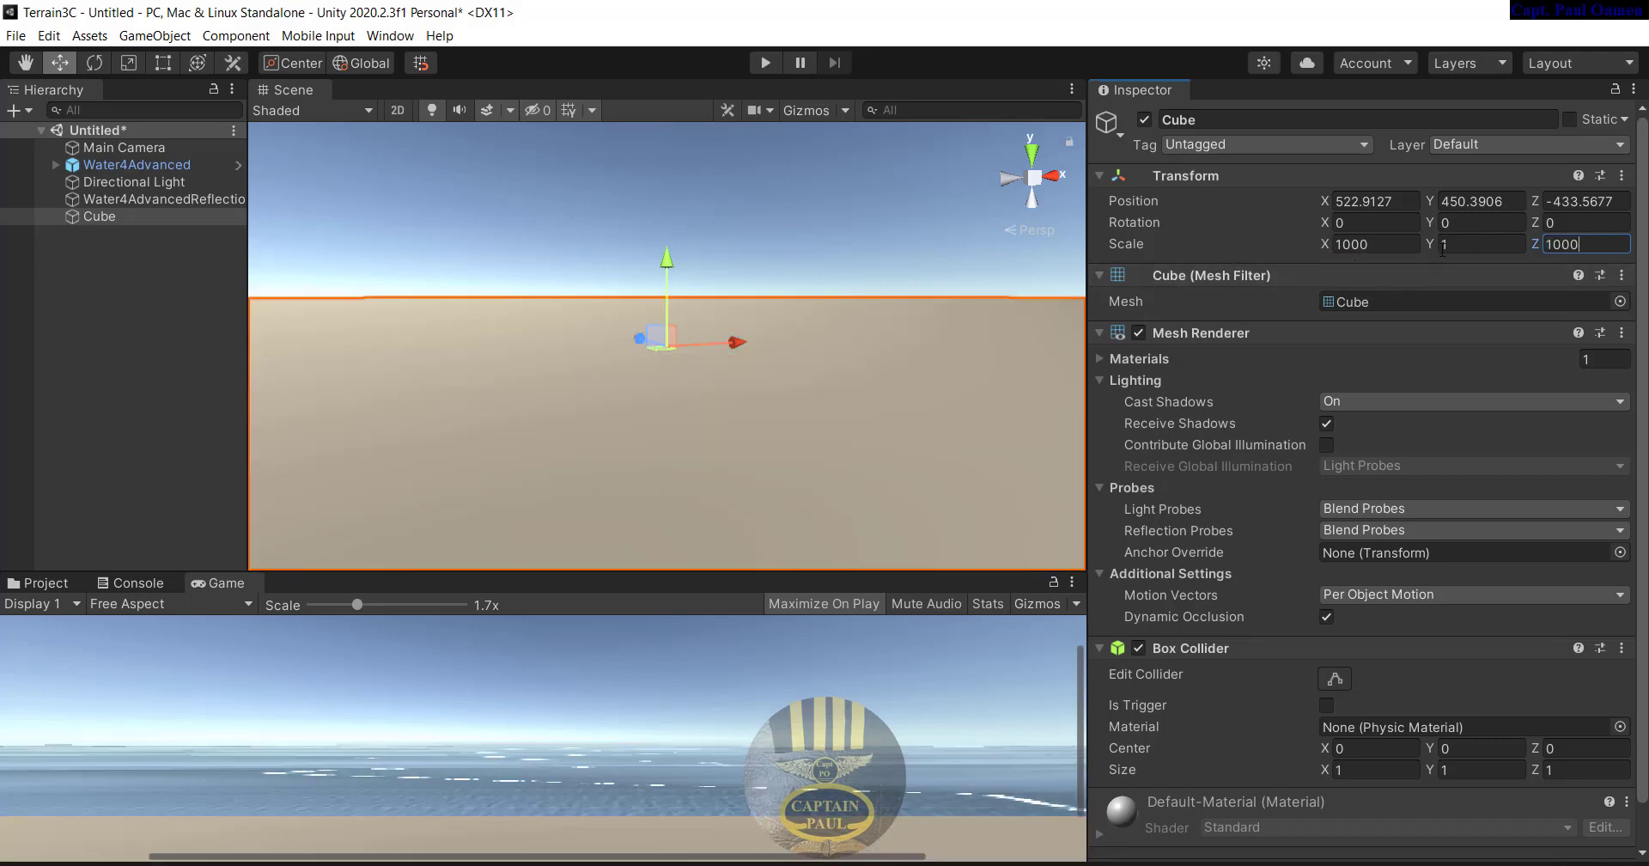
pyautogui.click(1451, 246)
pyautogui.write('100')
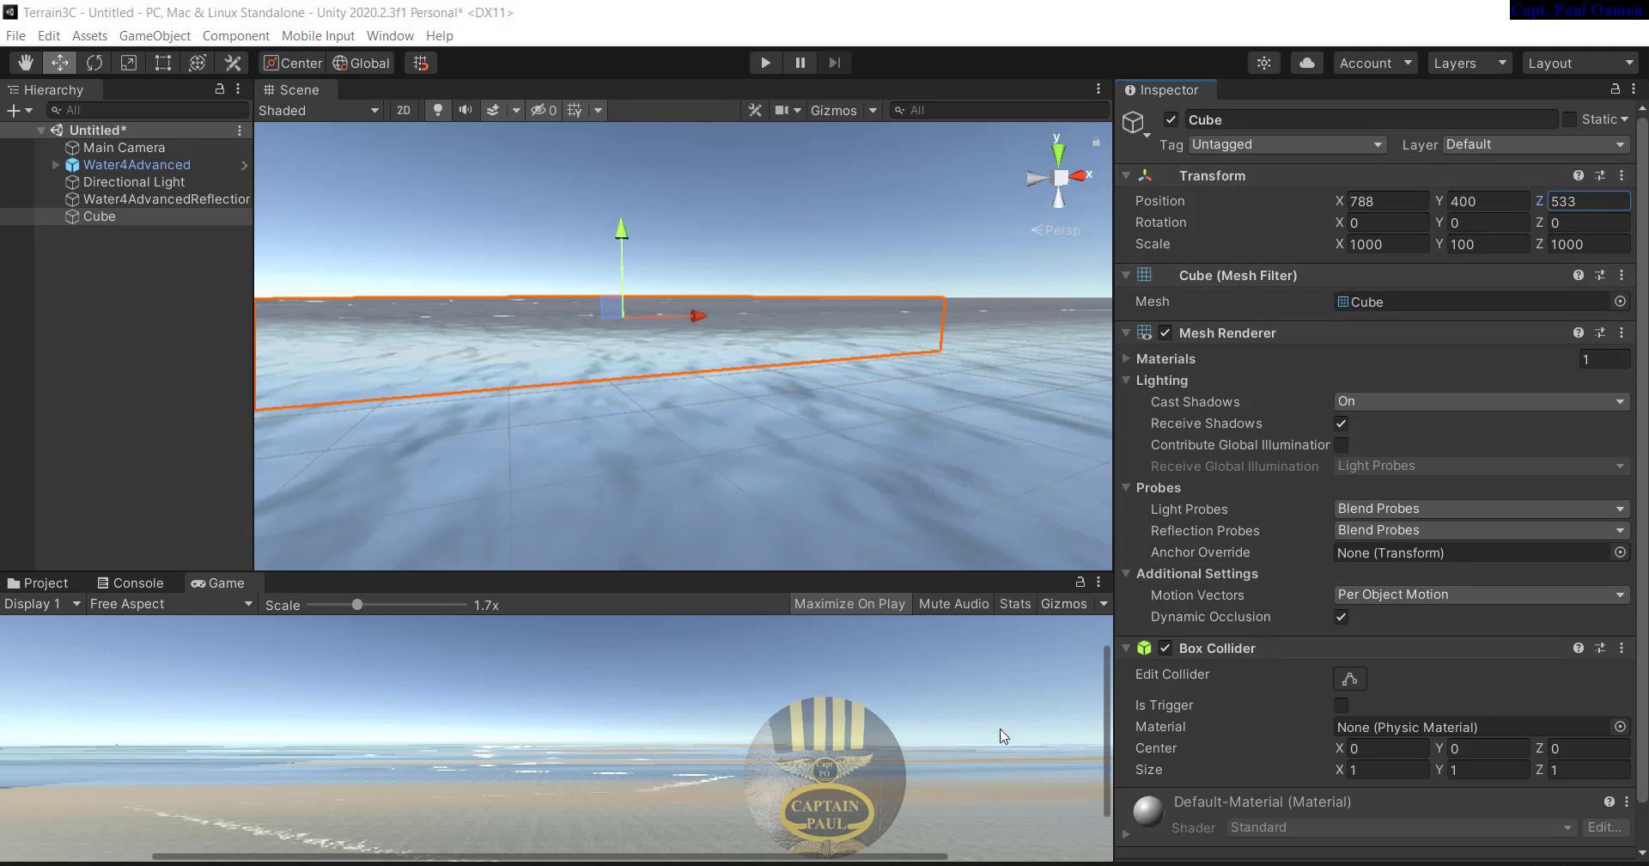
# Add a terrain object to the scene and set its position to X 306, Y 450, Z -11
pyautogui.rightClick(107, 277)
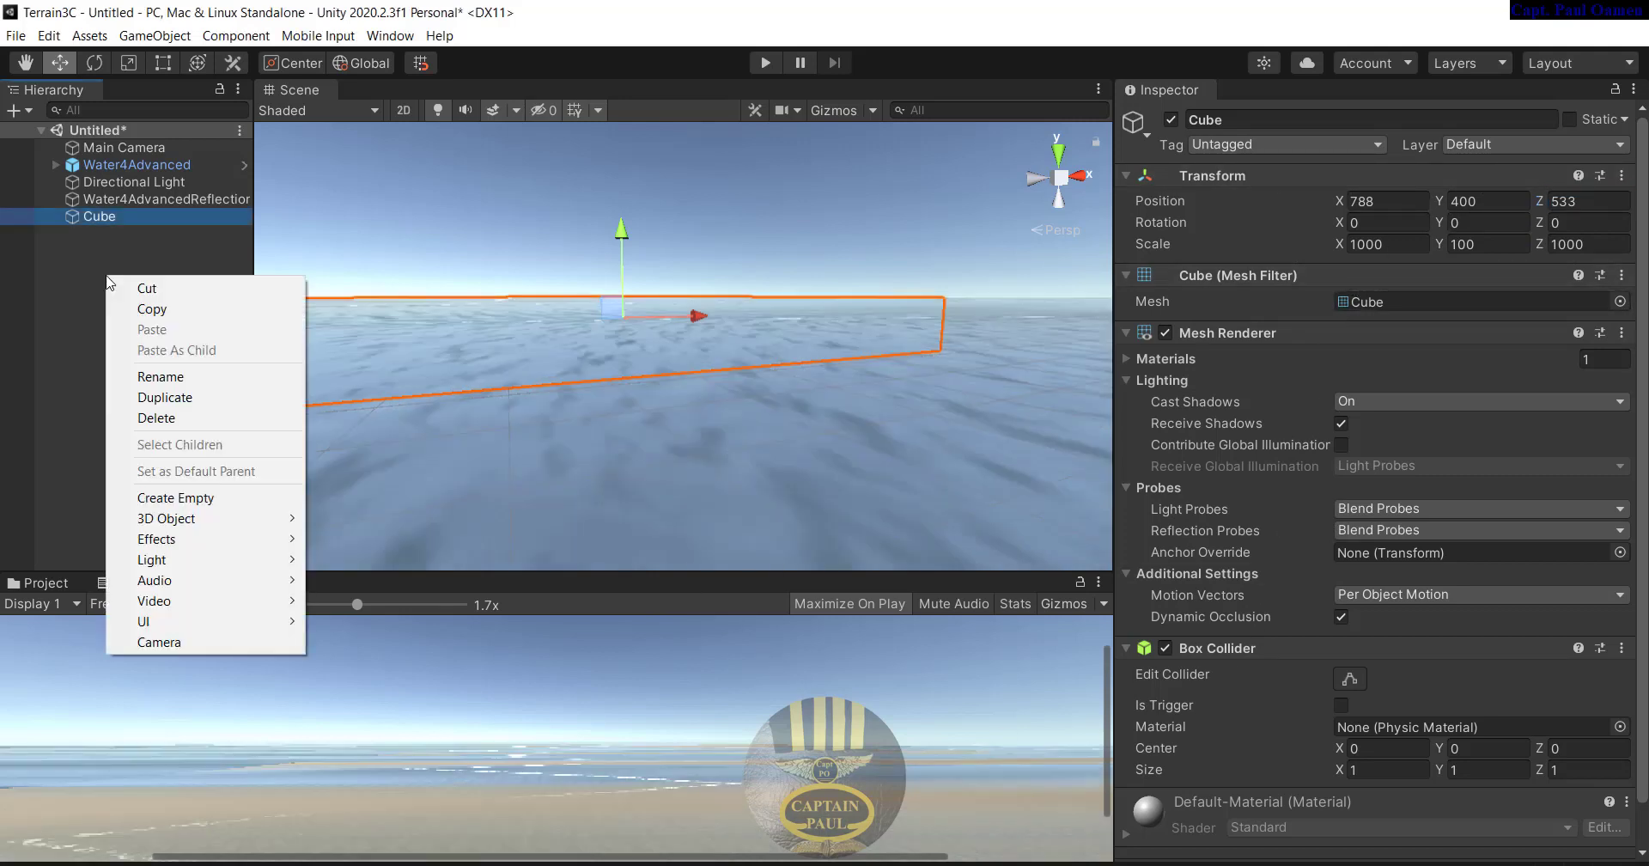
pyautogui.moveTo(173, 527)
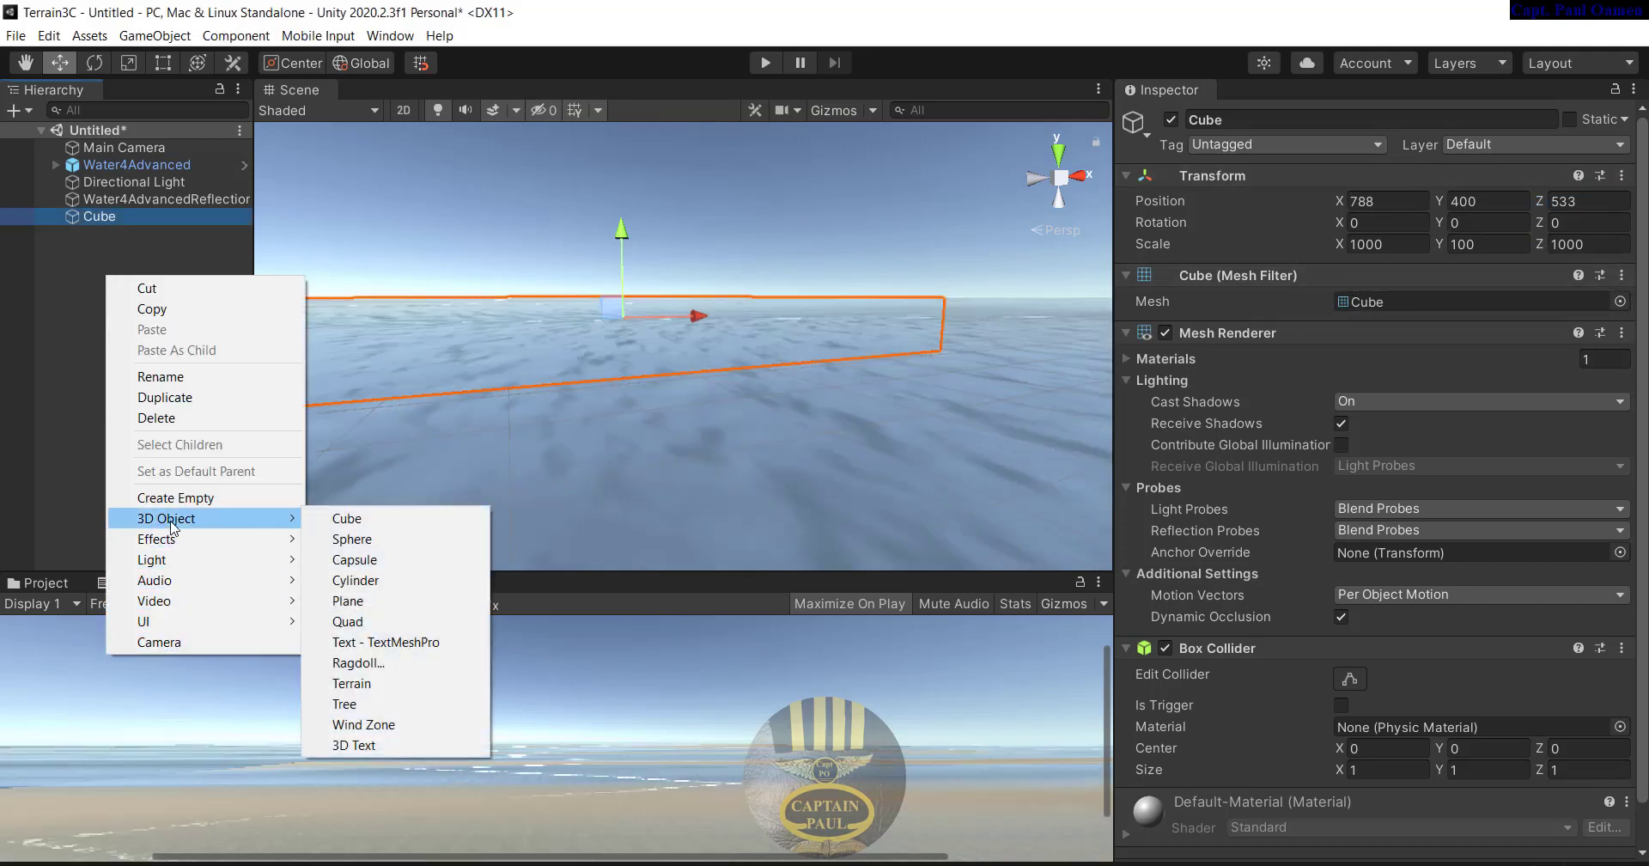
pyautogui.click(388, 693)
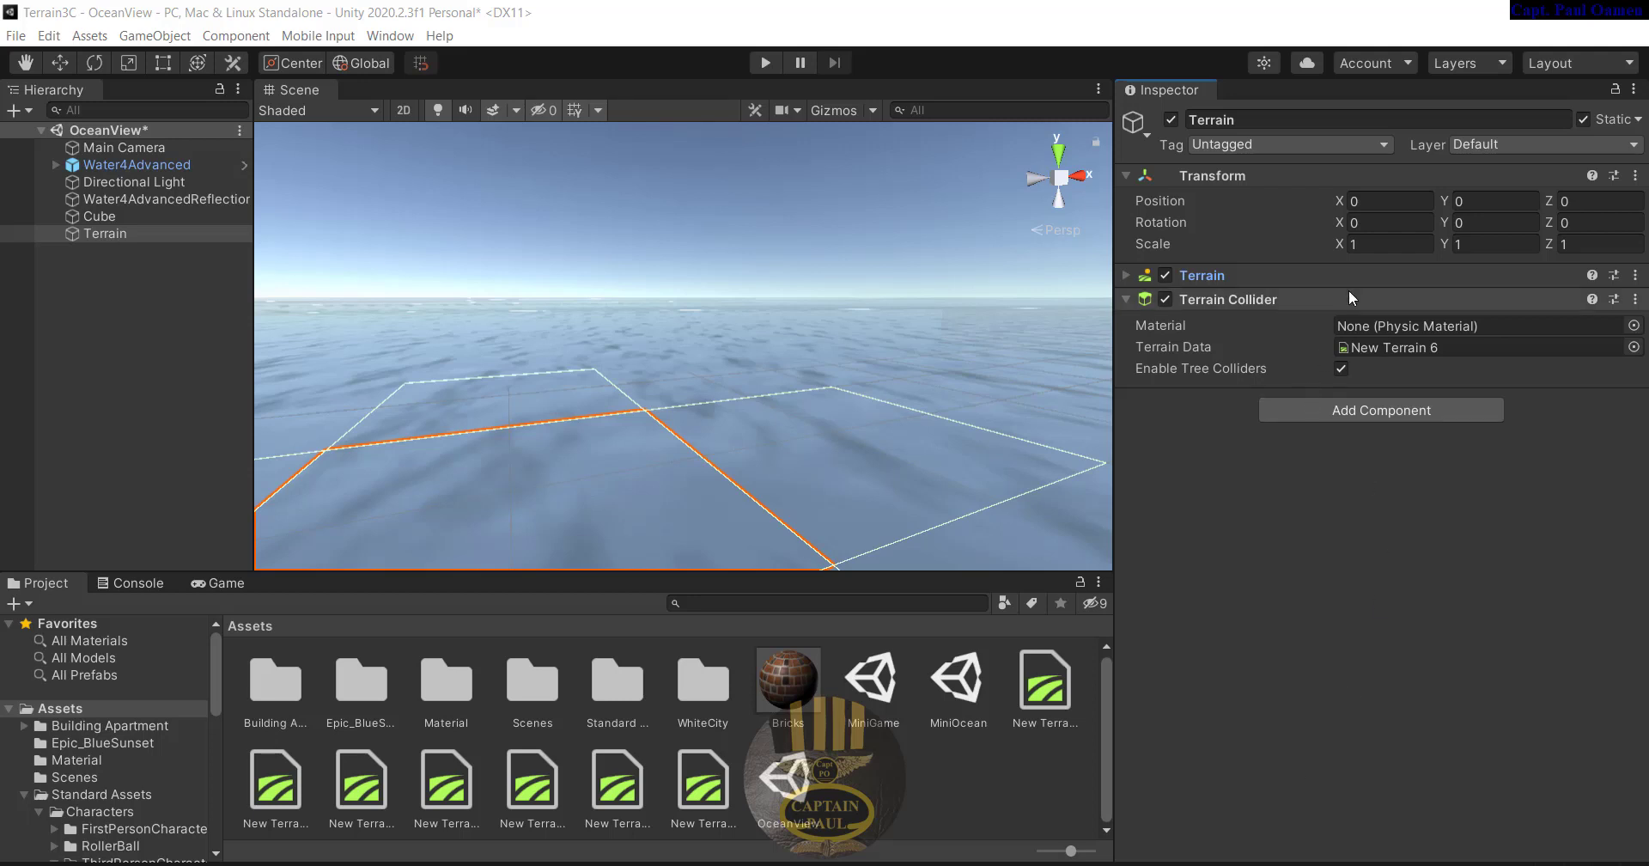
pyautogui.click(1368, 199)
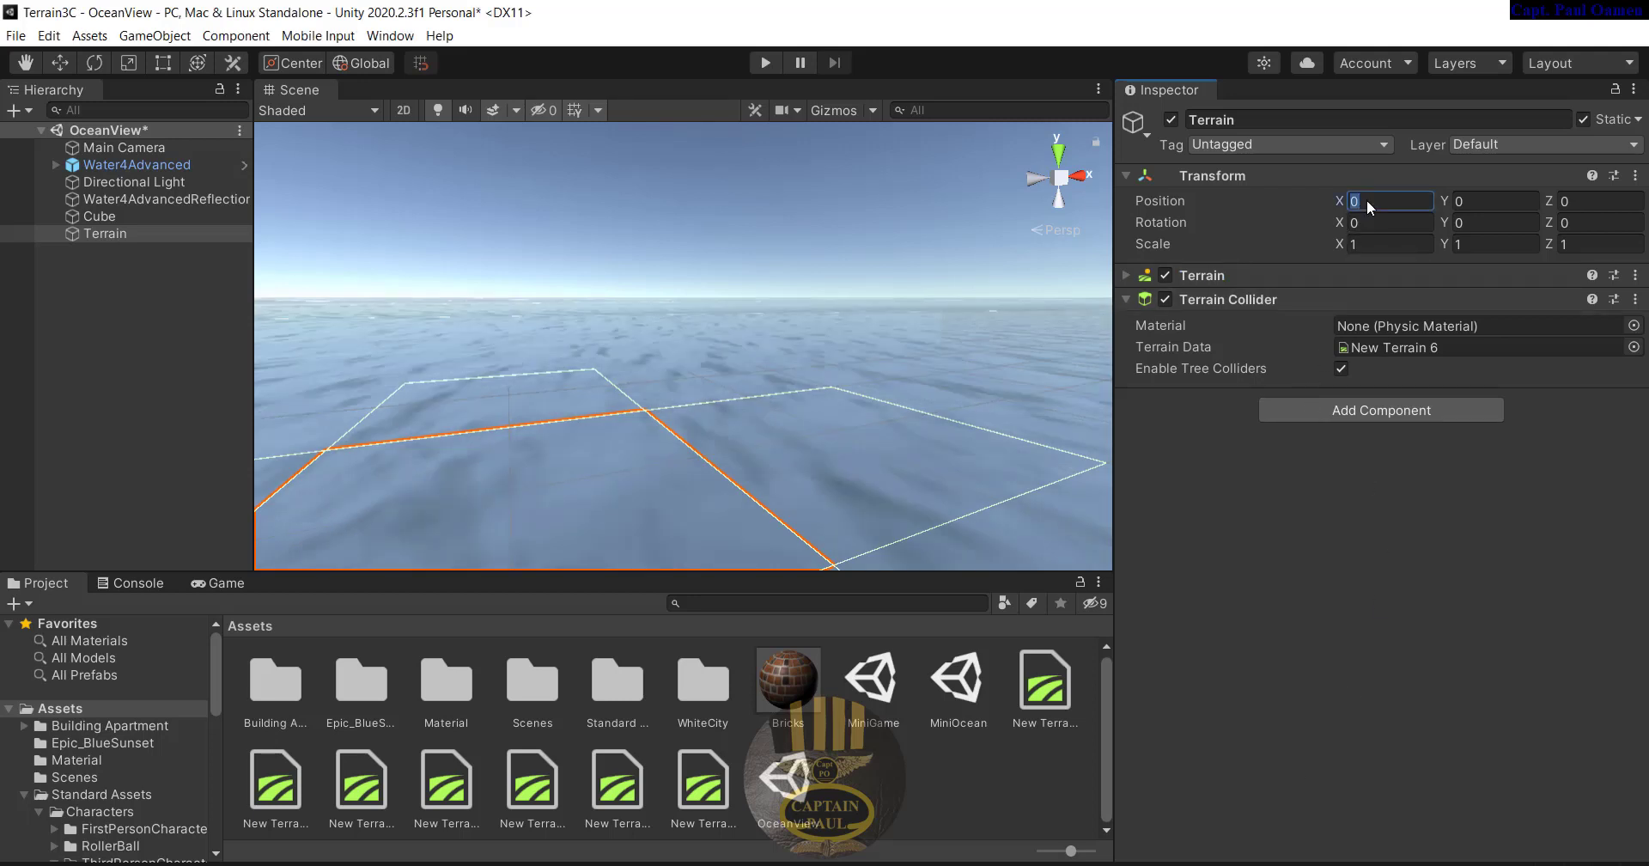
pyautogui.write('306')
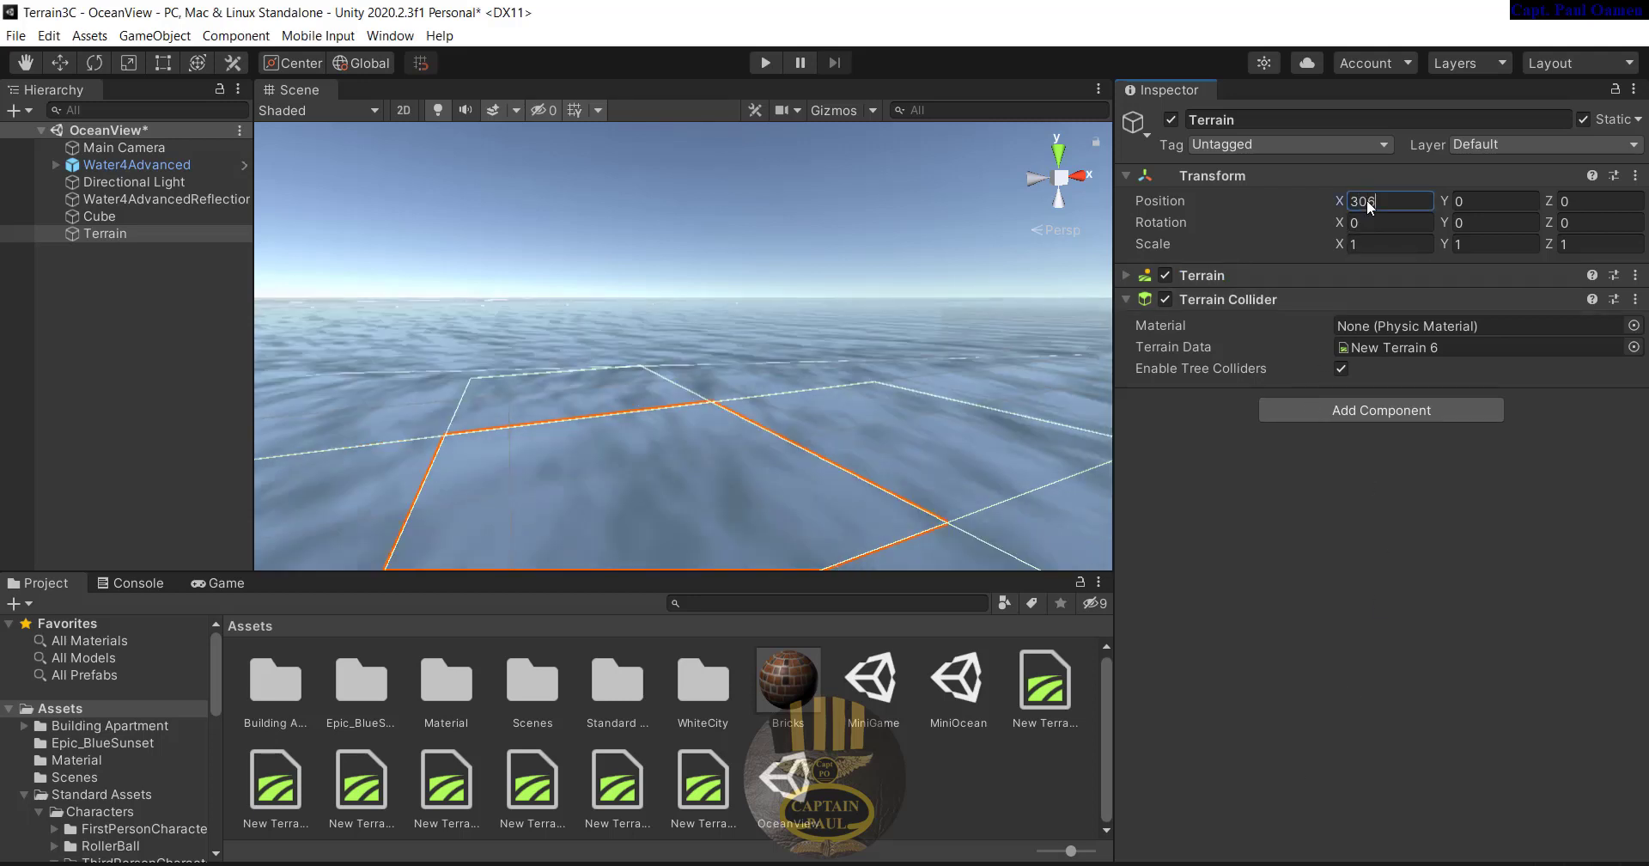
pyautogui.click(1478, 199)
pyautogui.write('450')
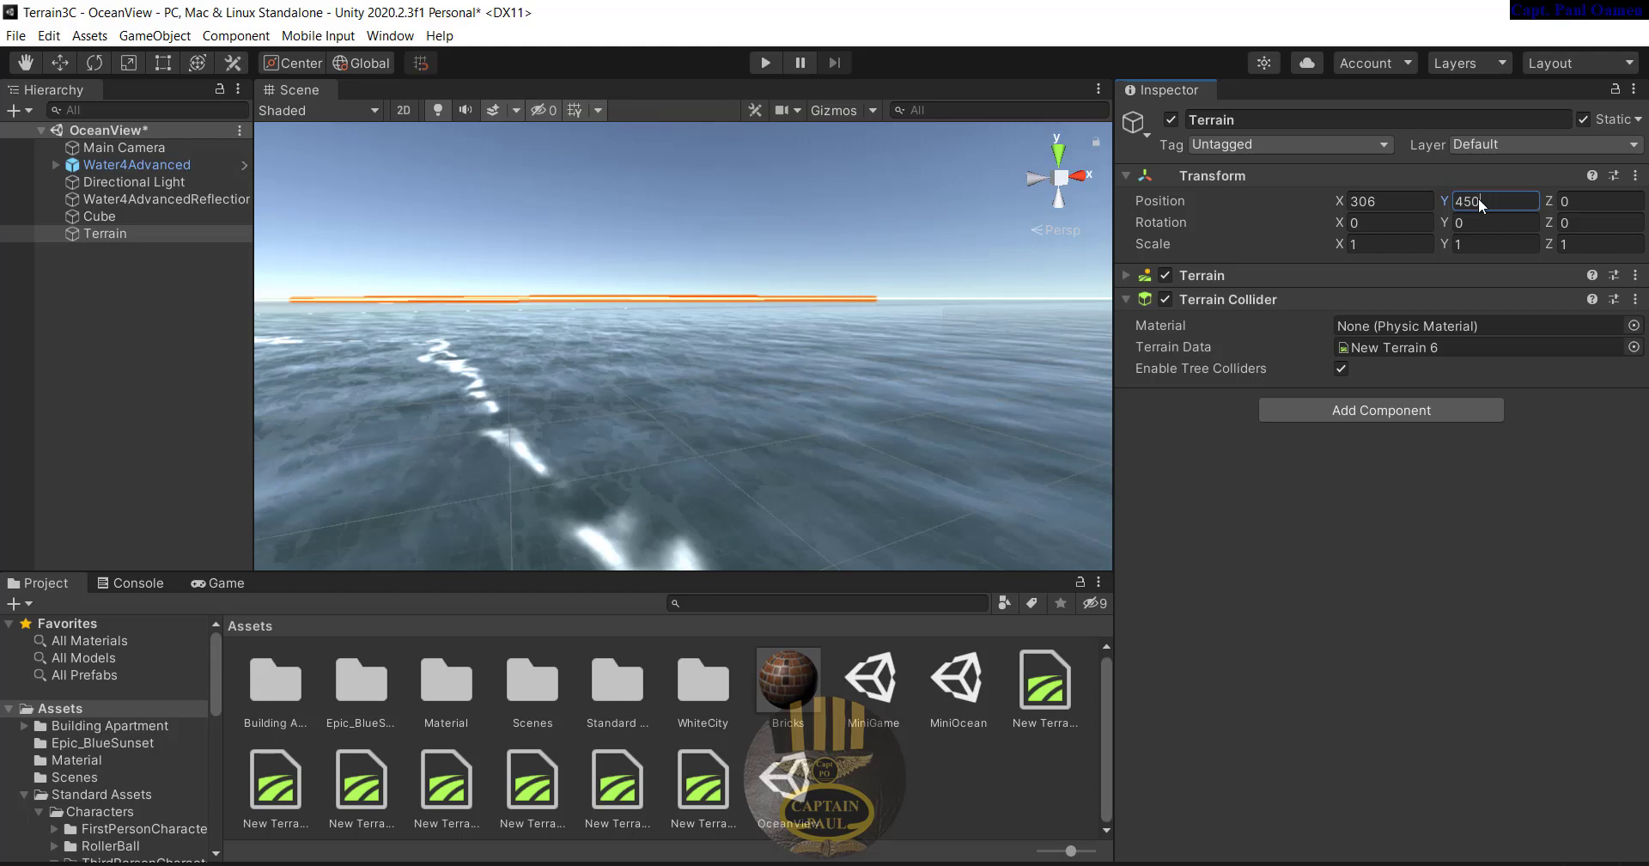
pyautogui.press('Tab')
pyautogui.write('-11')
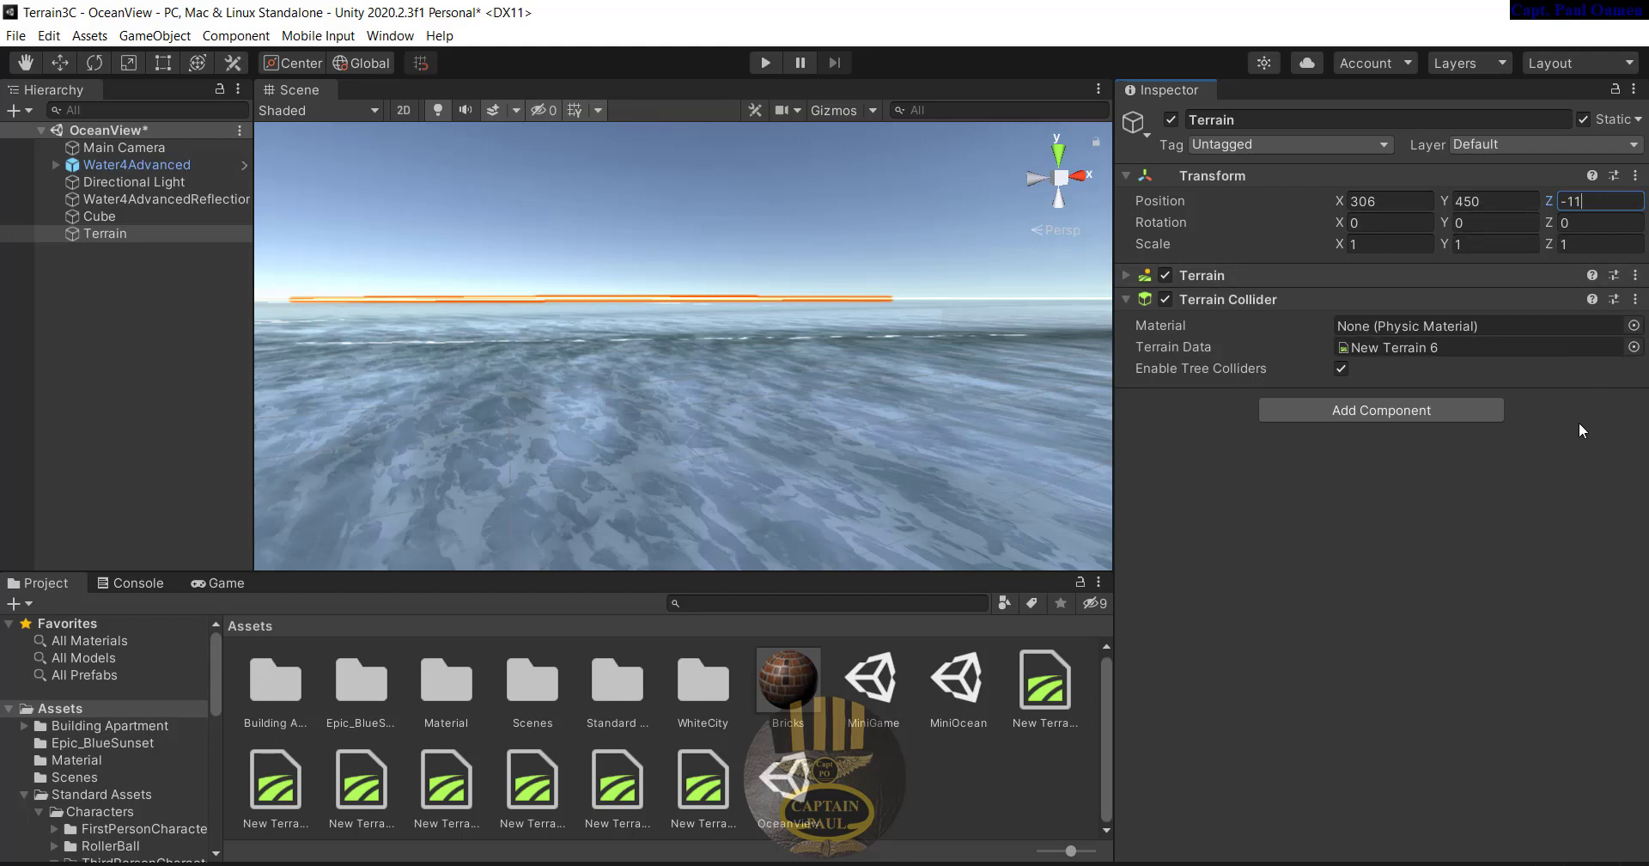
# Assign the Sand material to the terrain in its Terrain Settings
pyautogui.click(1224, 279)
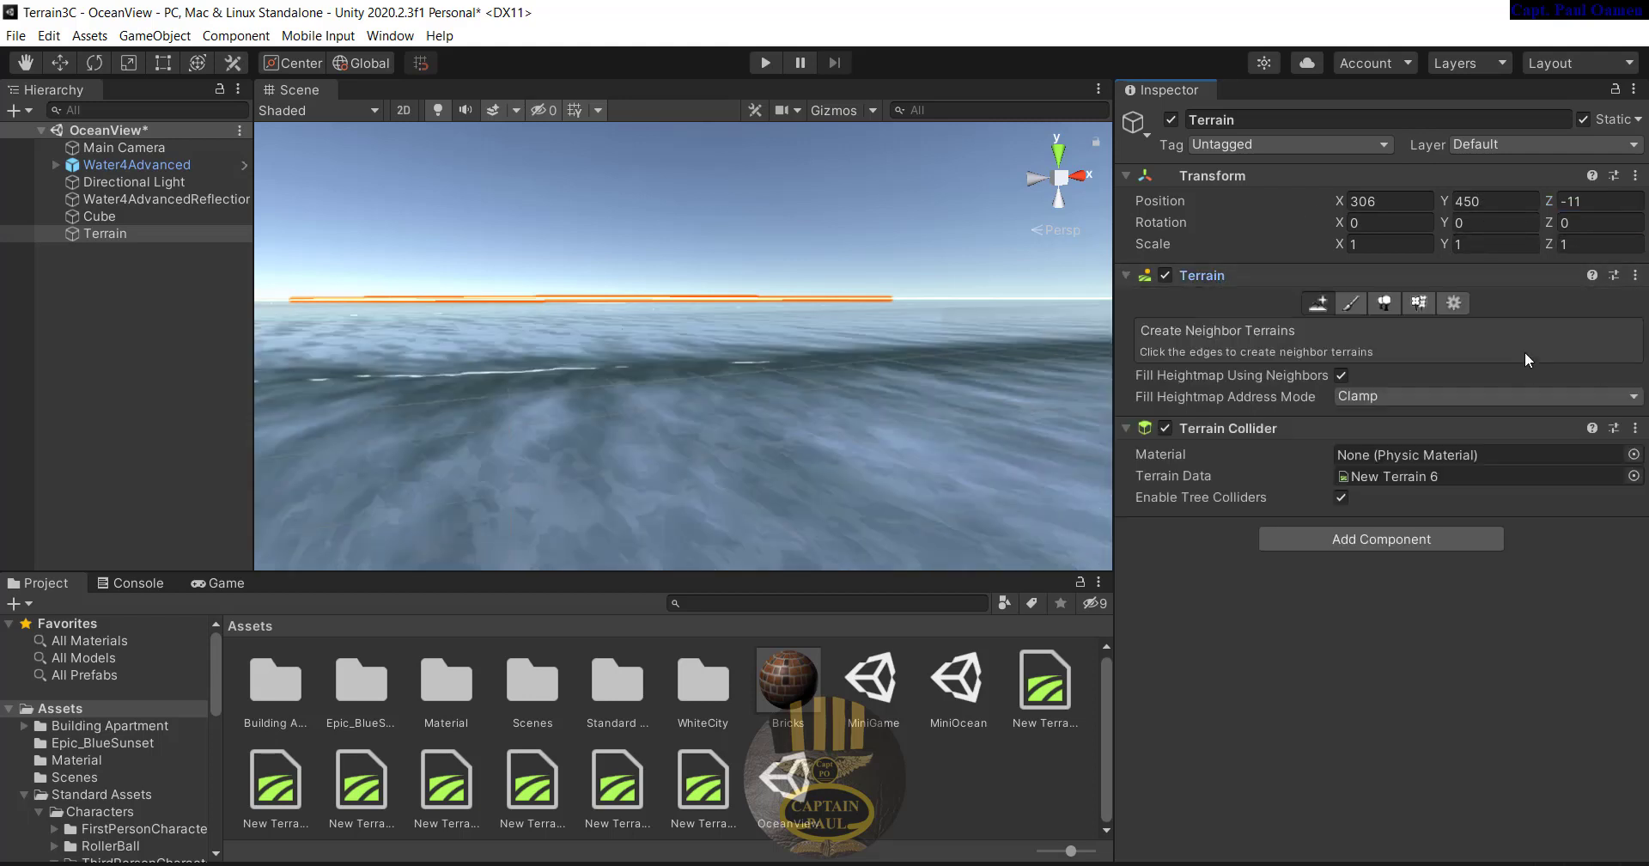
pyautogui.click(1454, 303)
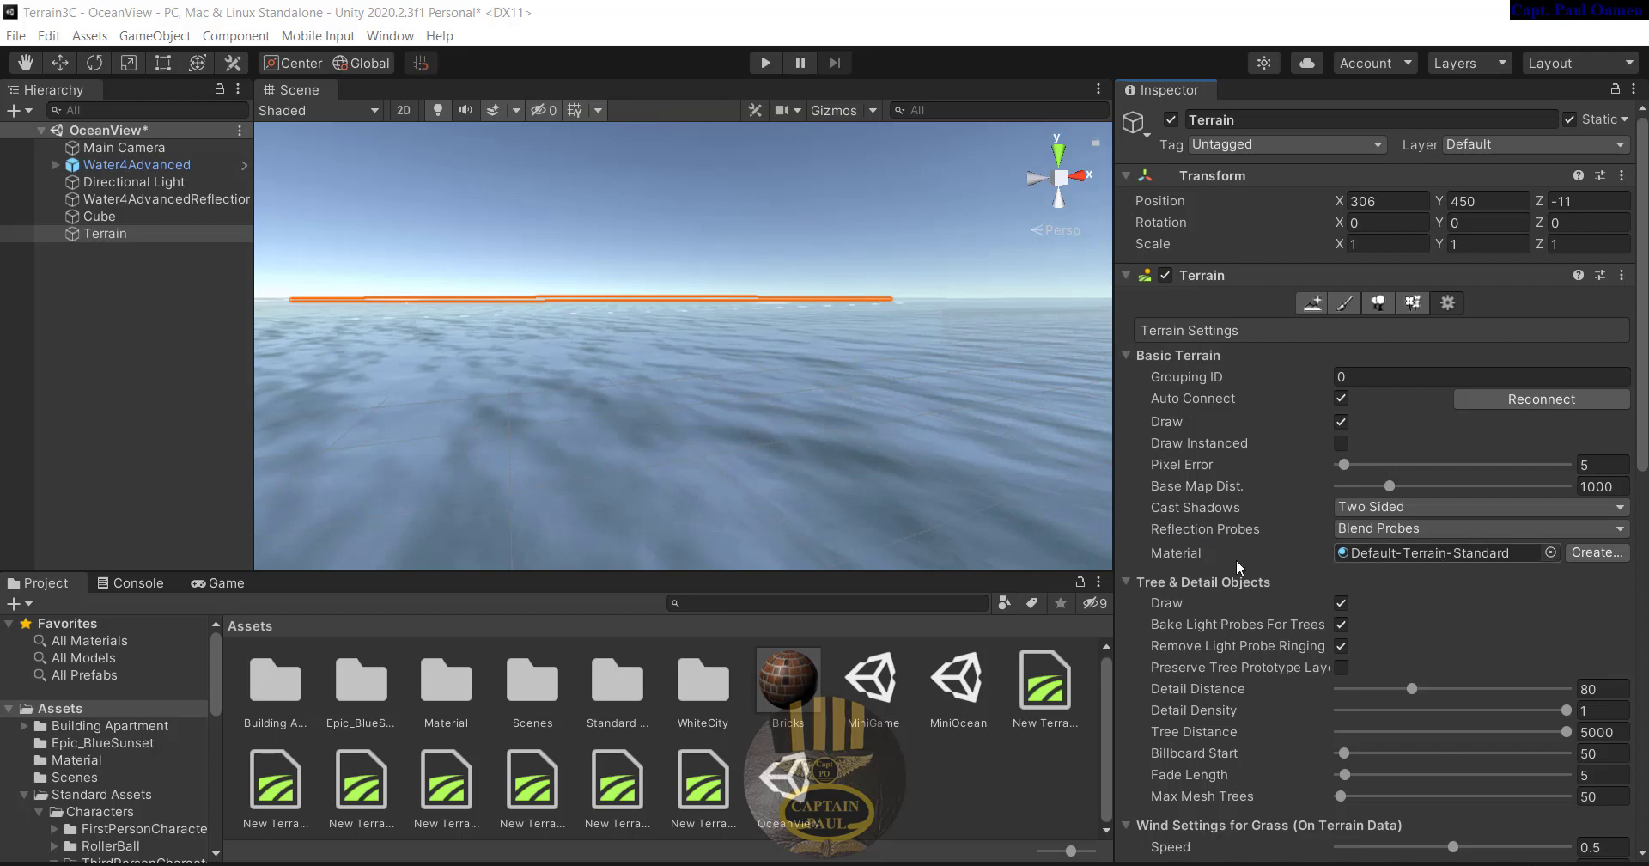
pyautogui.click(1550, 553)
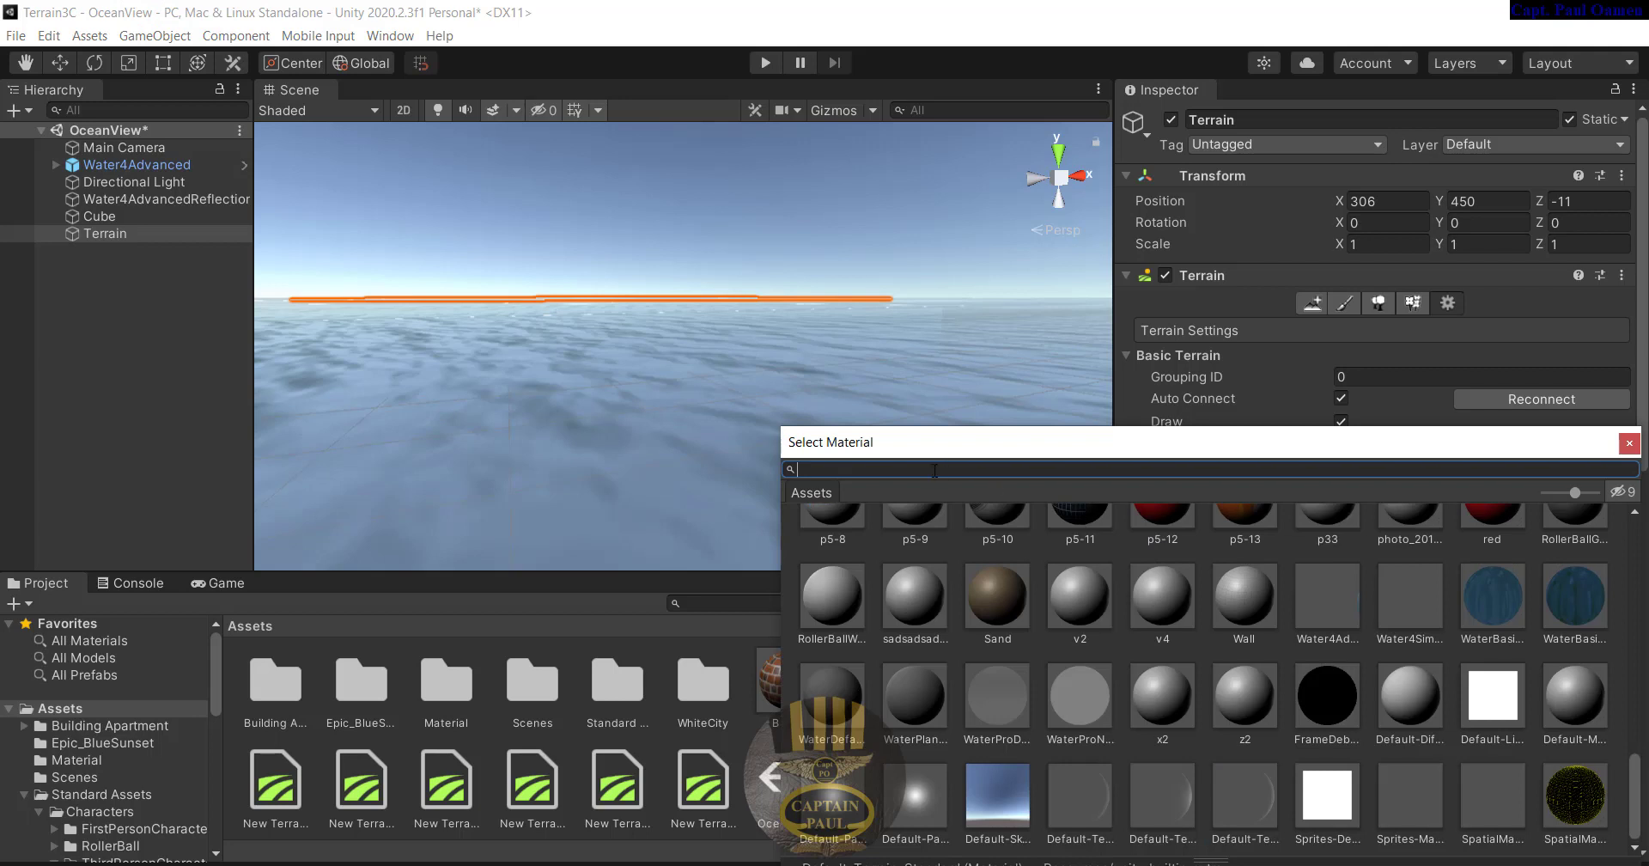
pyautogui.write('sand')
pyautogui.click(847, 534)
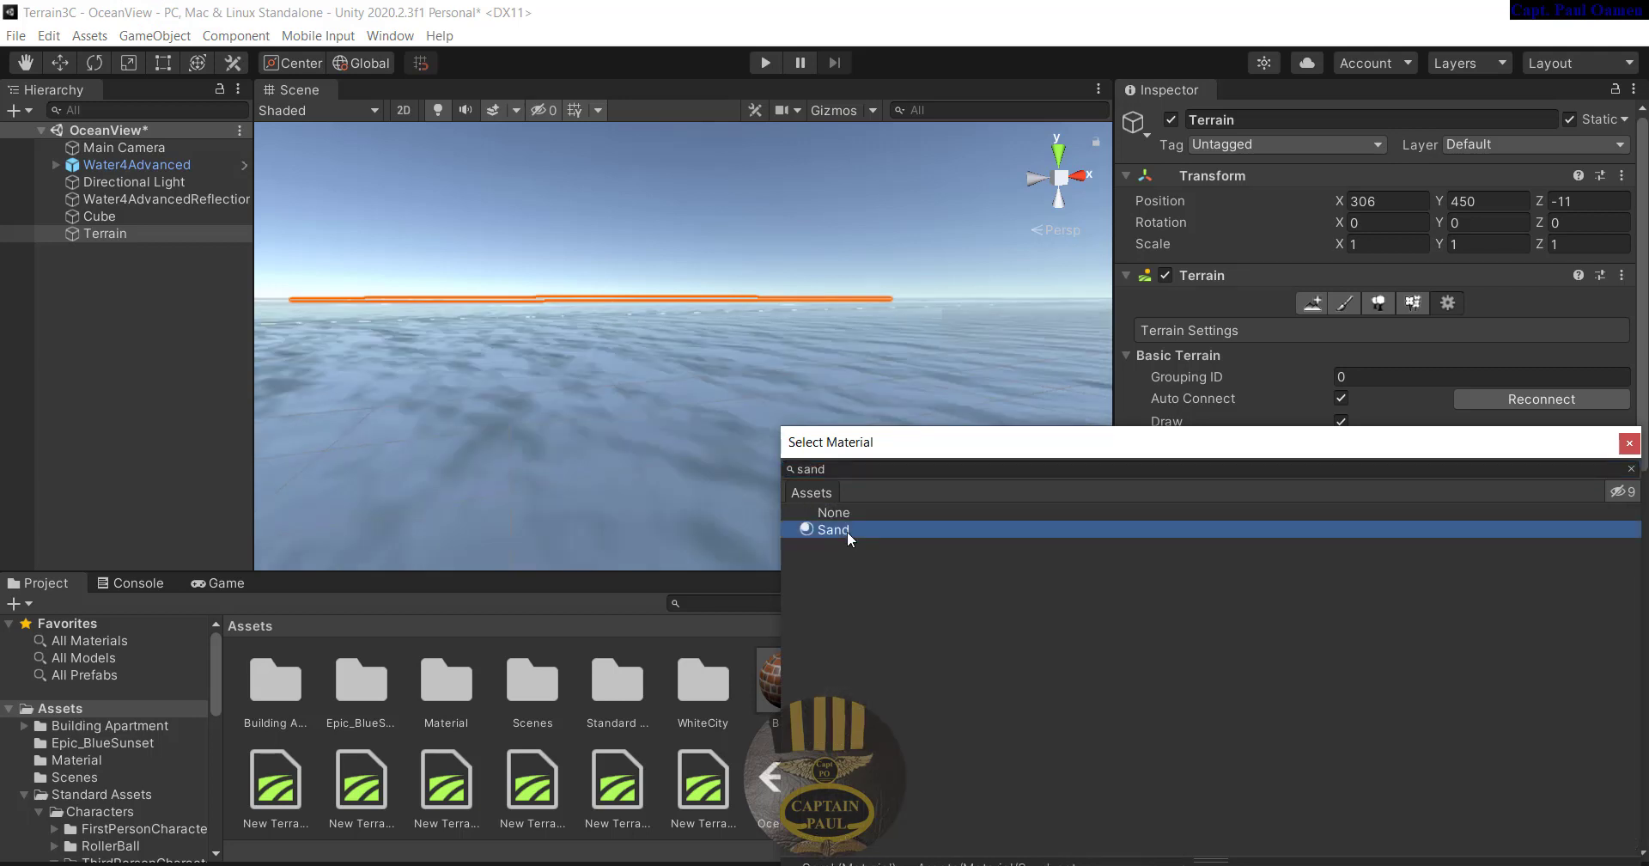
pyautogui.click(1629, 443)
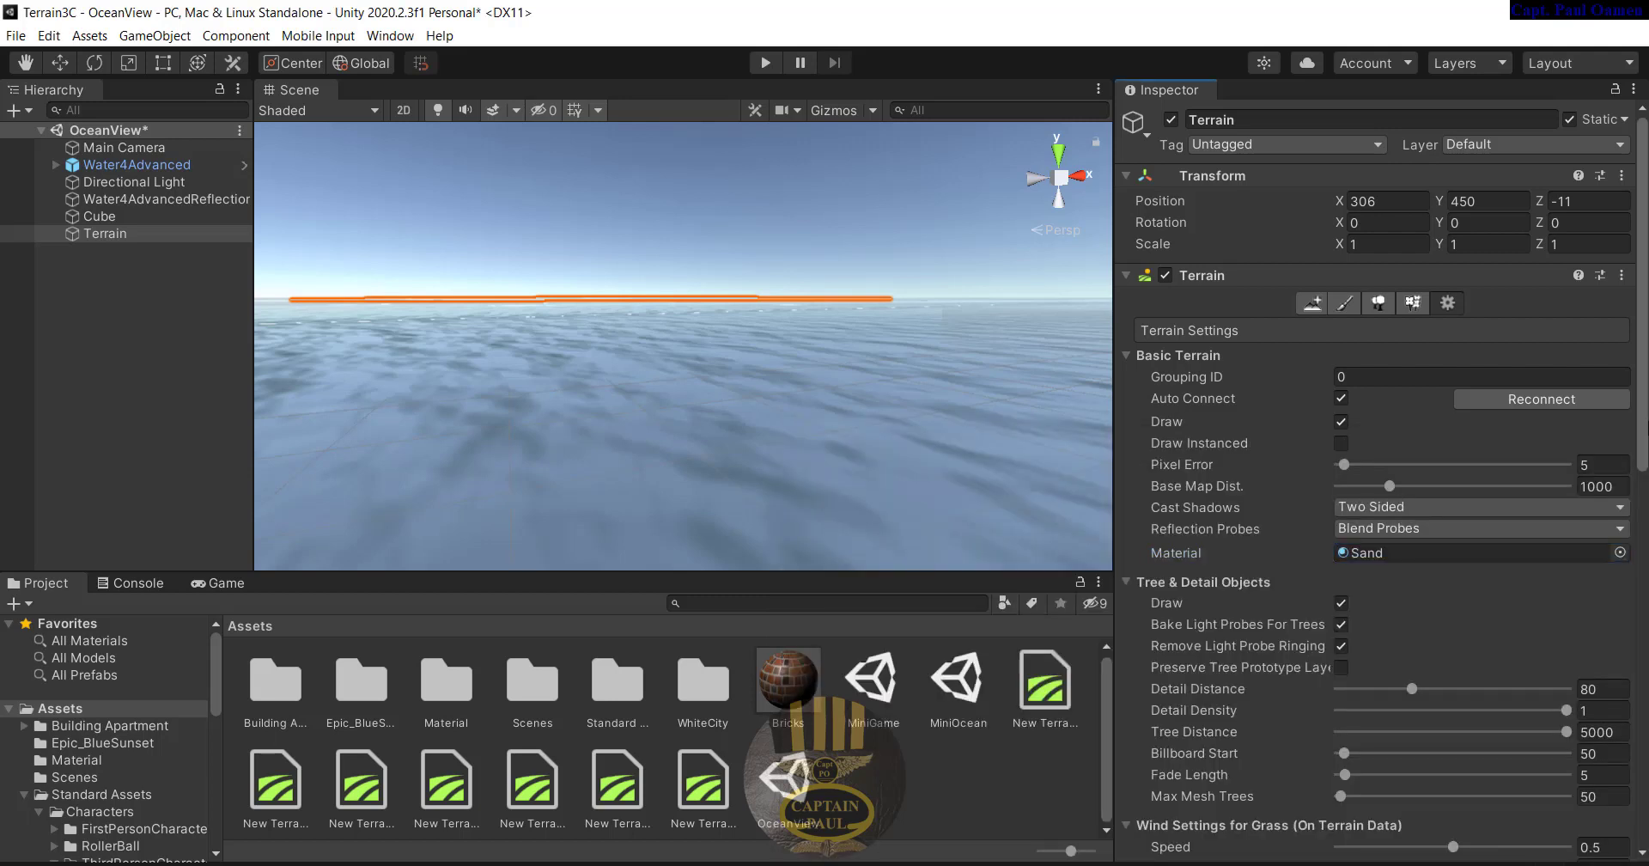
# Review the terrain's mesh resolution settings and the game view, and activate the Move tool with the terrain selected
pyautogui.scroll(-2, 1636, 547)
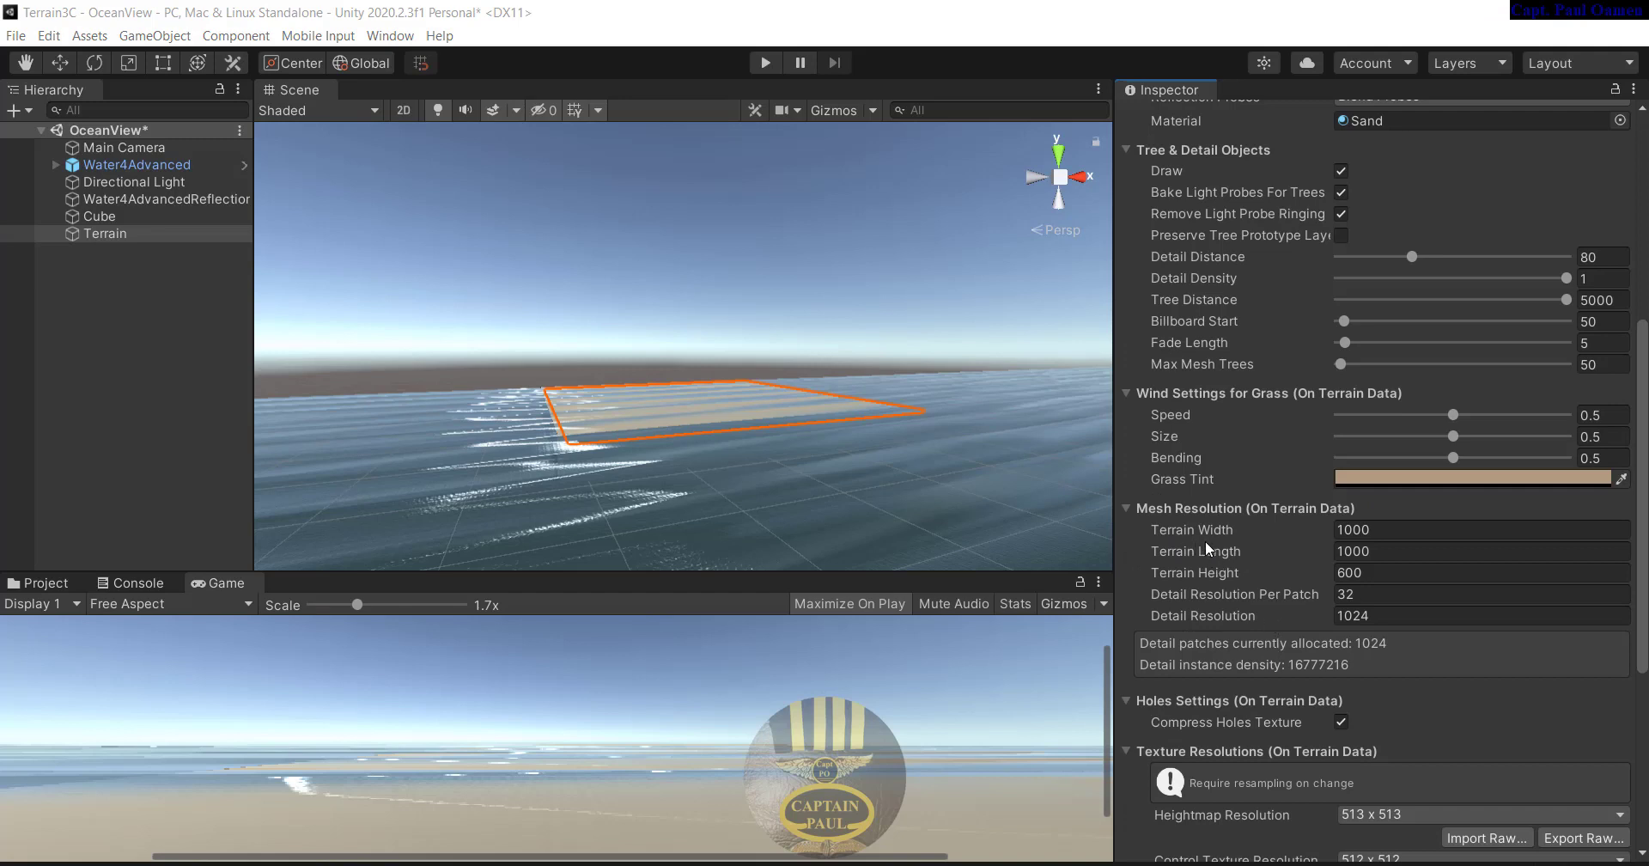
pyautogui.click(1354, 530)
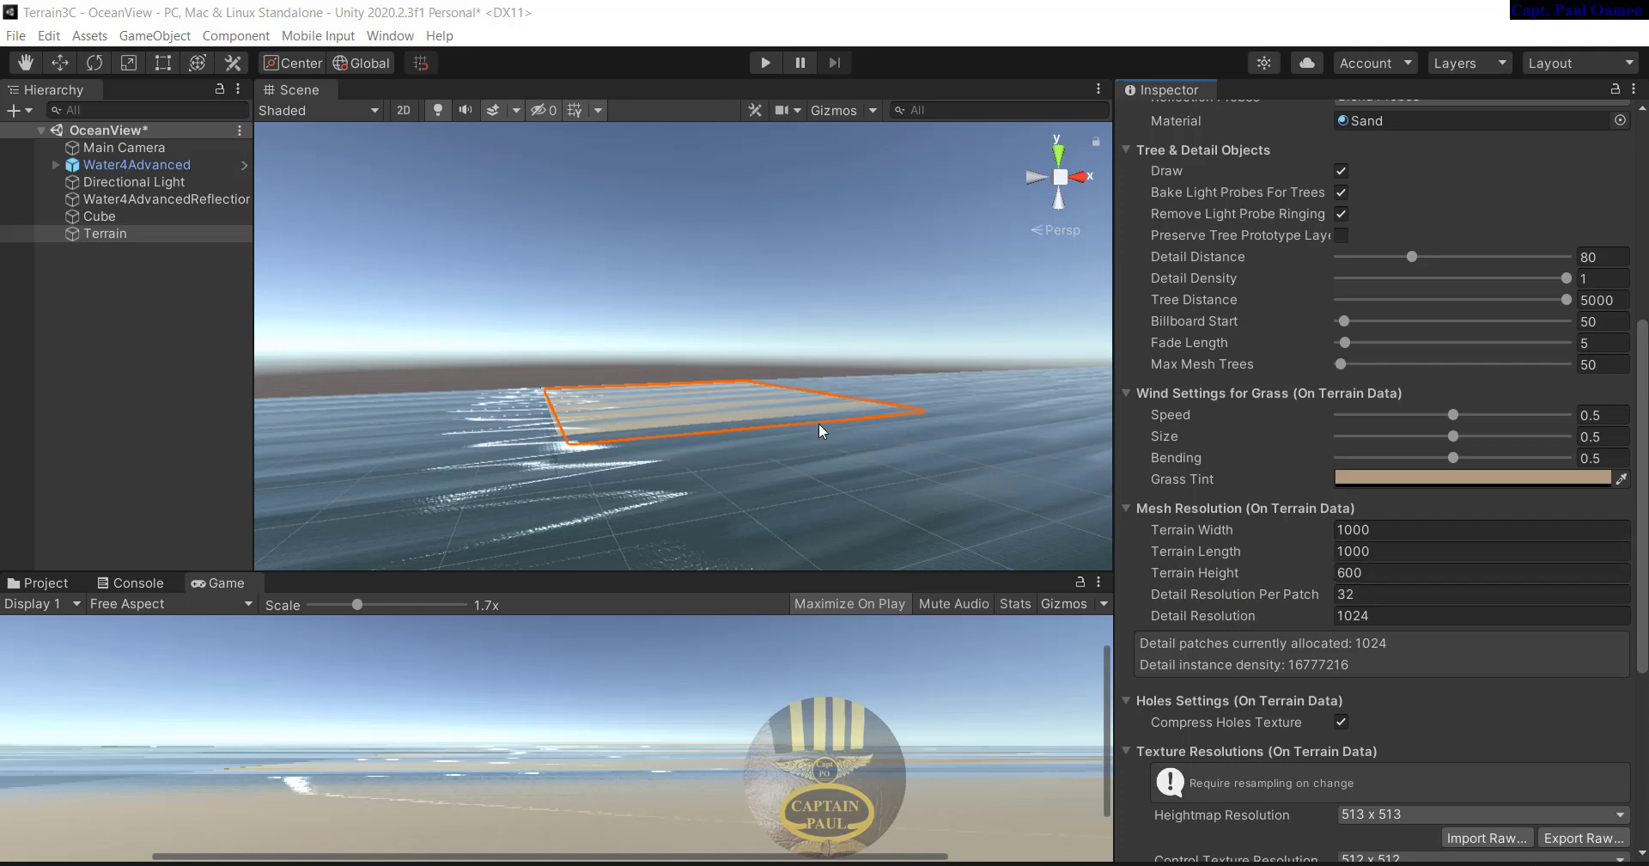
pyautogui.click(142, 235)
pyautogui.click(38, 583)
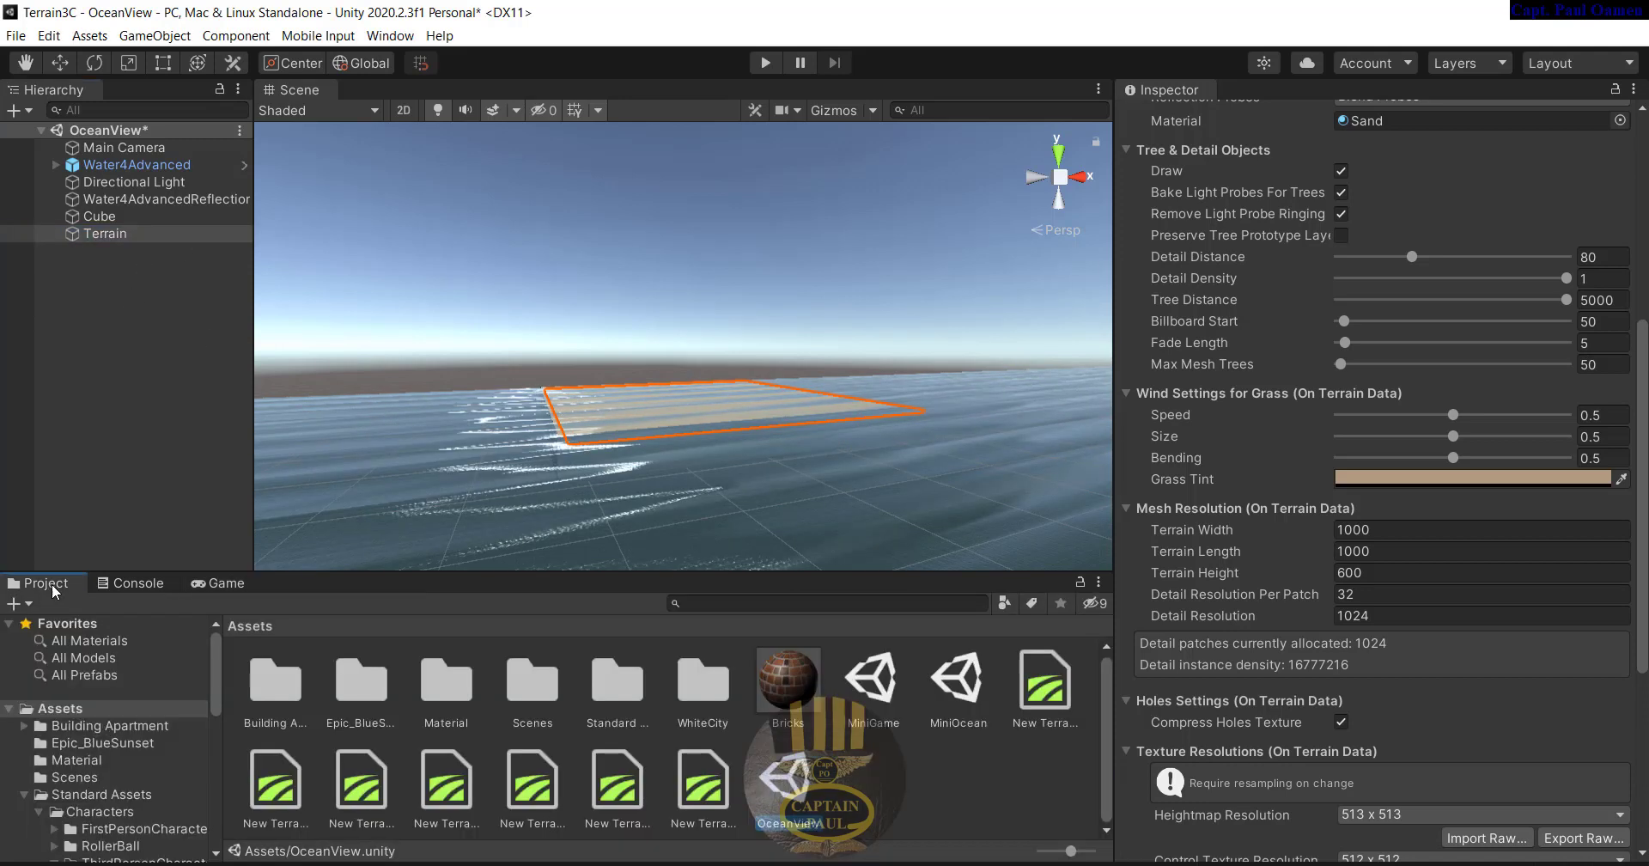
pyautogui.click(222, 583)
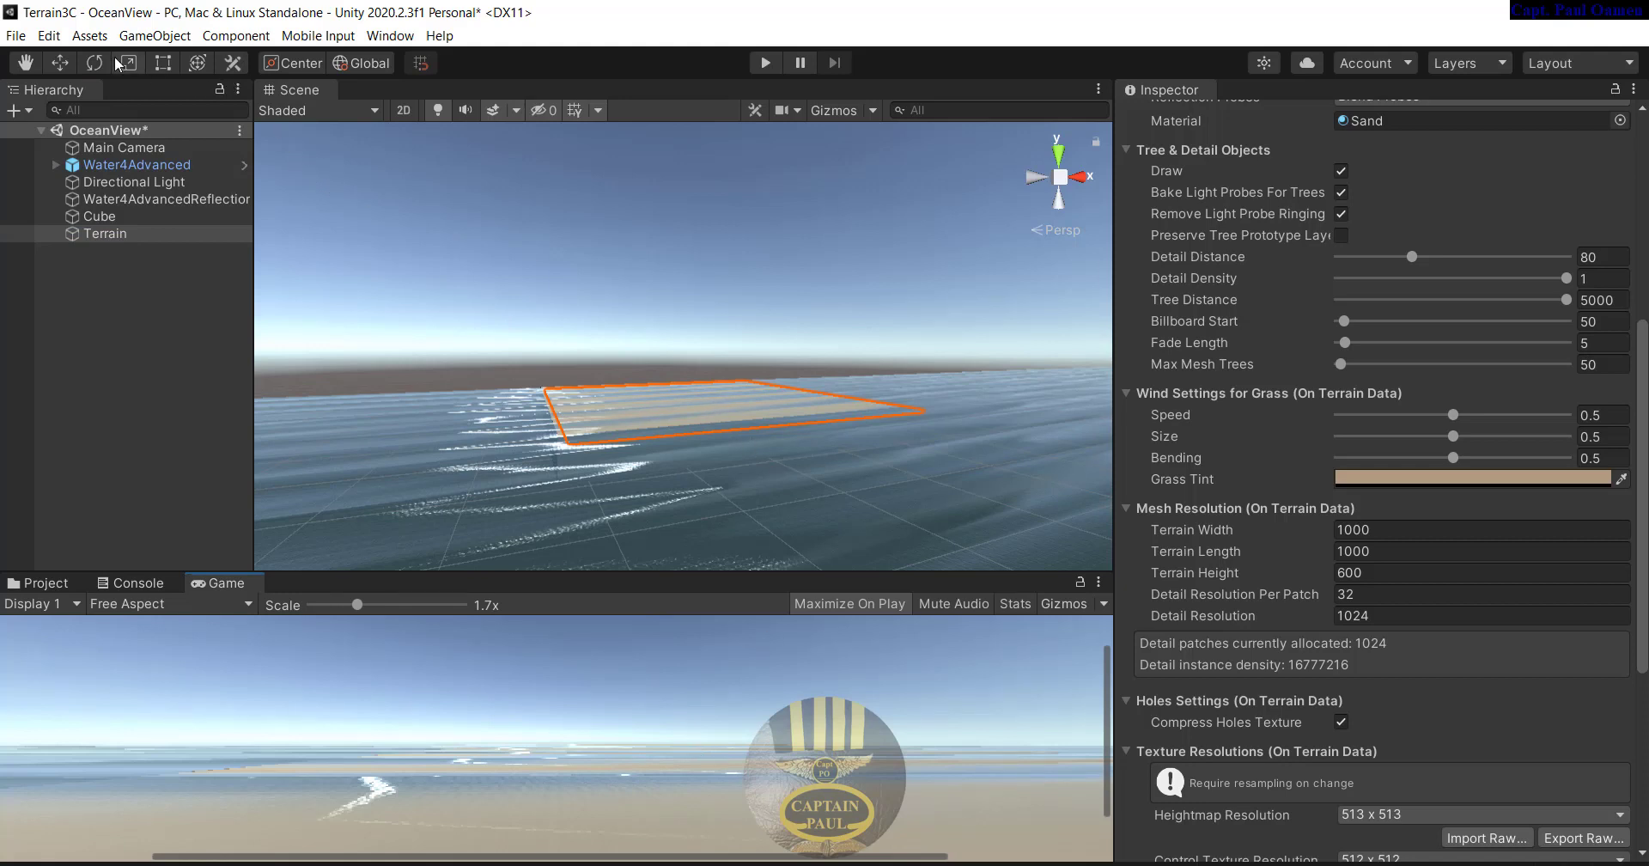
pyautogui.click(67, 71)
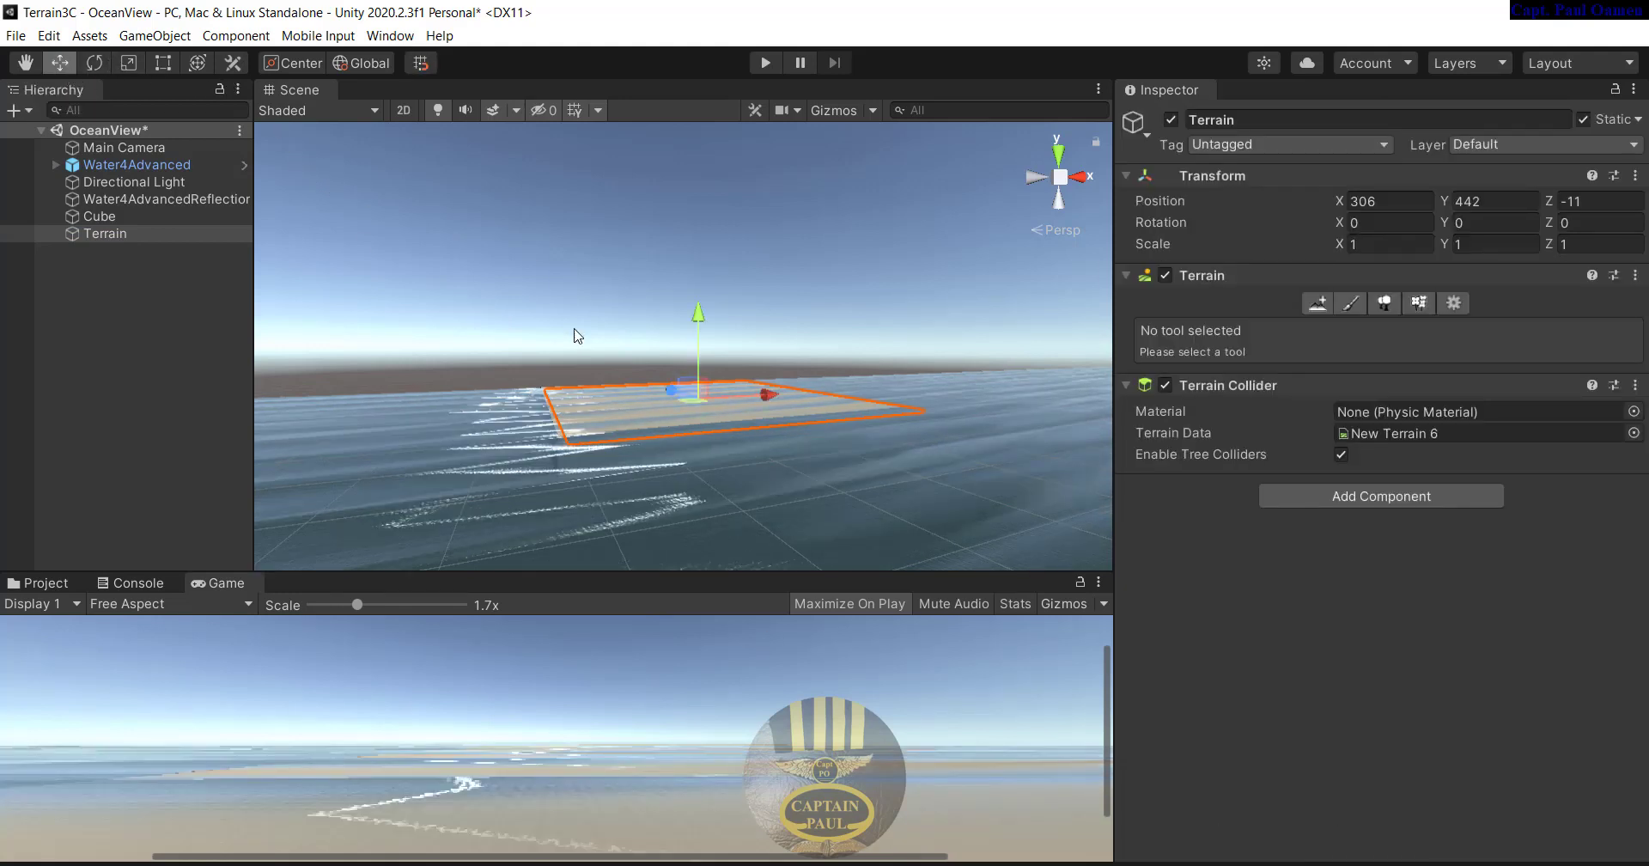
# Raise the terrain to Y 458 and test the scene in Play mode
pyautogui.moveTo(698, 318); pyautogui.dragTo(698, 312)
pyautogui.hotkey('ctrl', 'p')
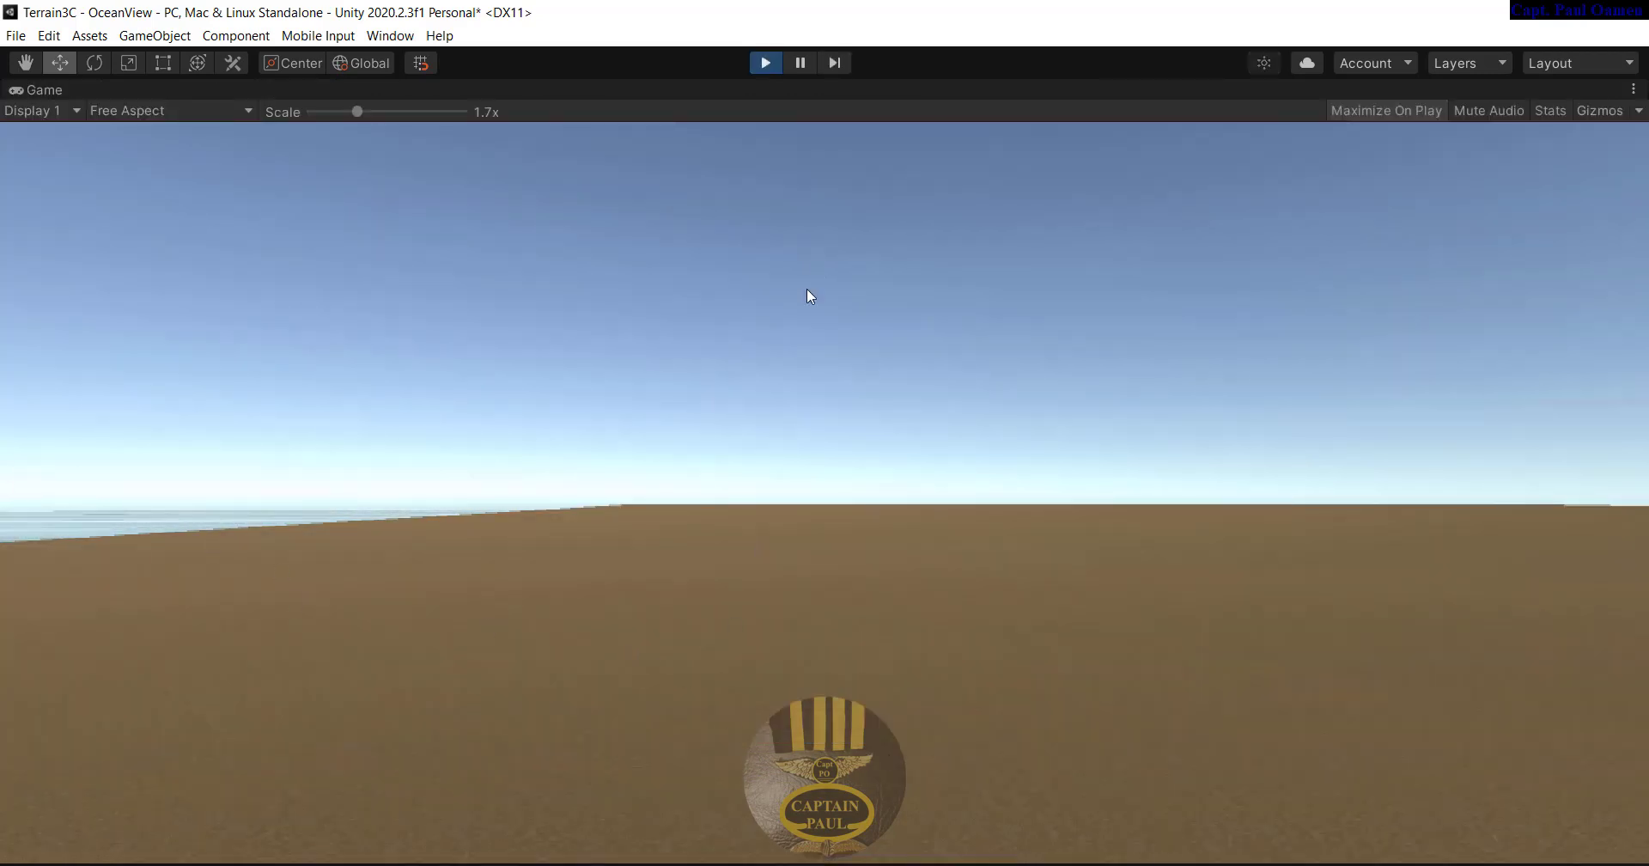
pyautogui.click(782, 60)
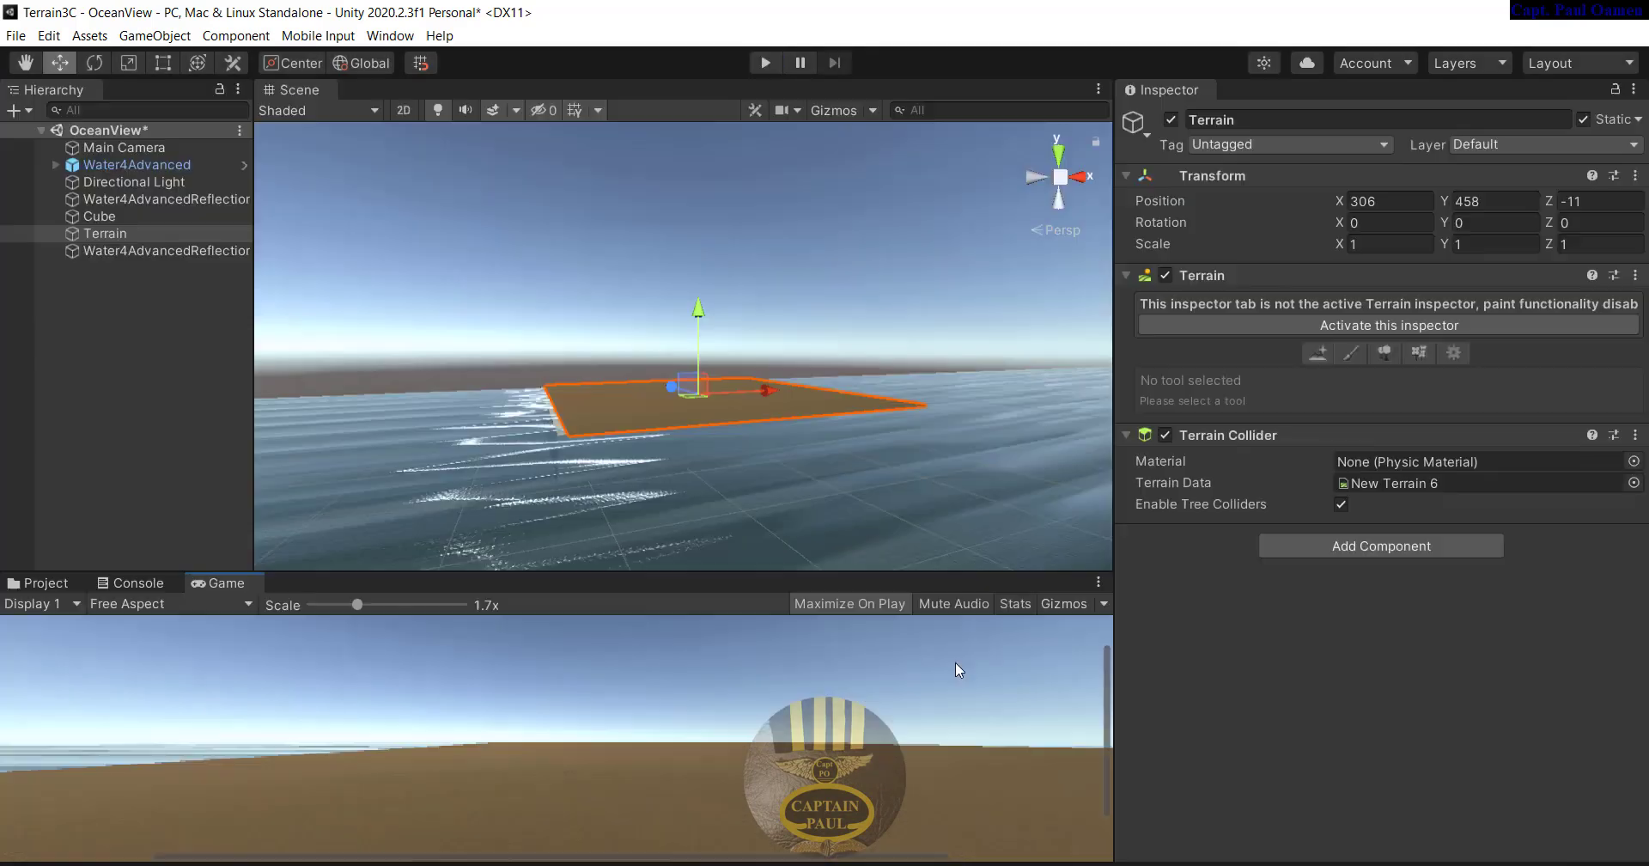
# Sculpt the terrain with the Raise or Lower Terrain brush at size 1138, and test the scene in Play mode
pyautogui.scroll(3, 818, 450)
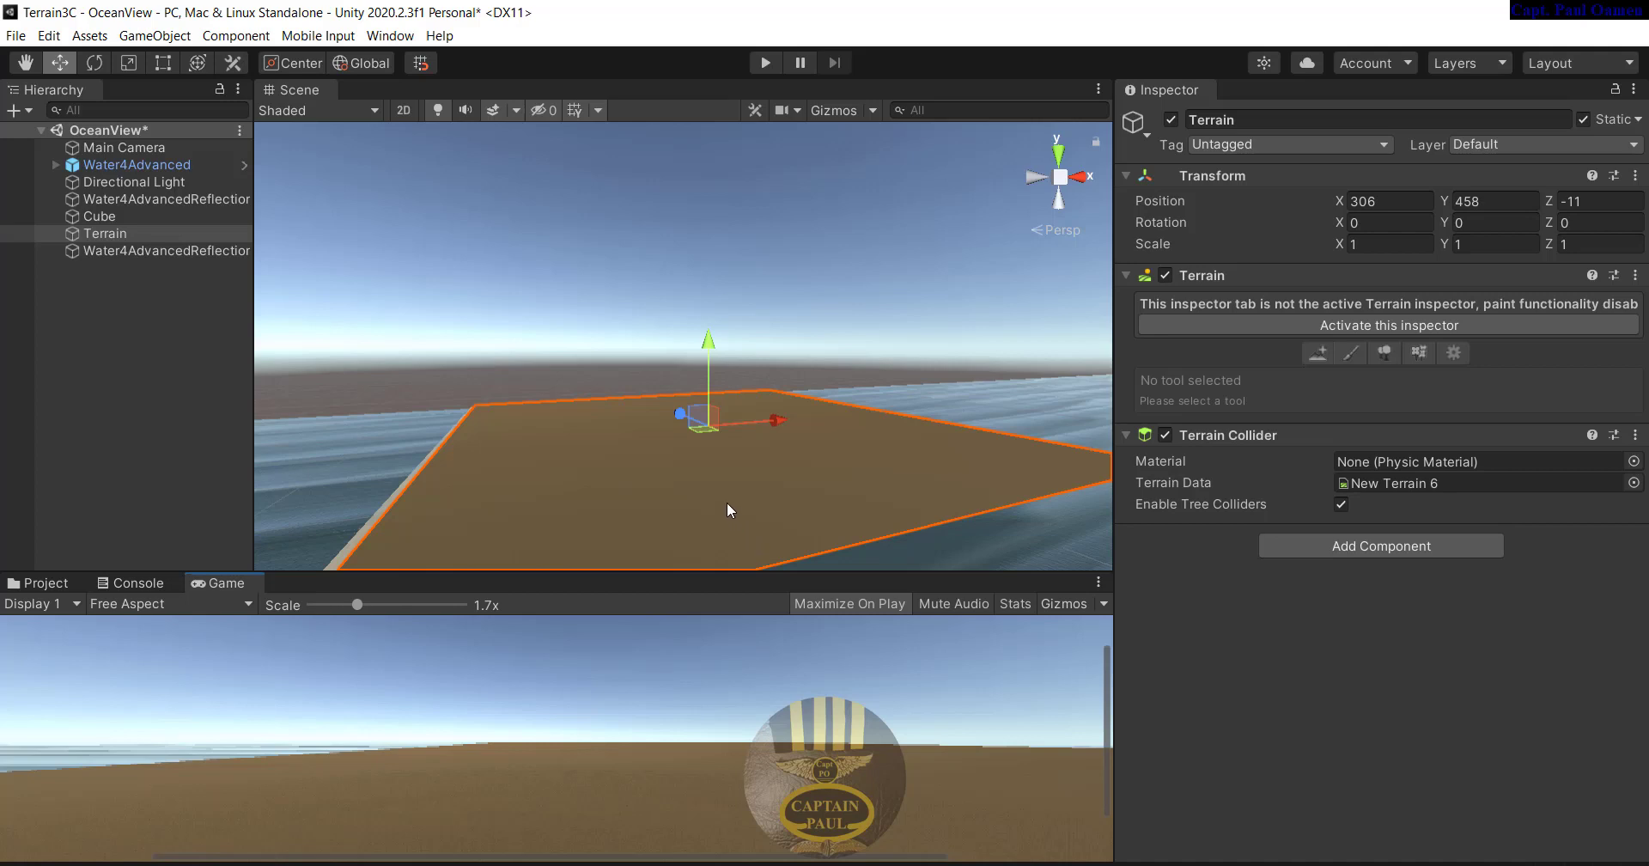
pyautogui.scroll(1, 724, 509)
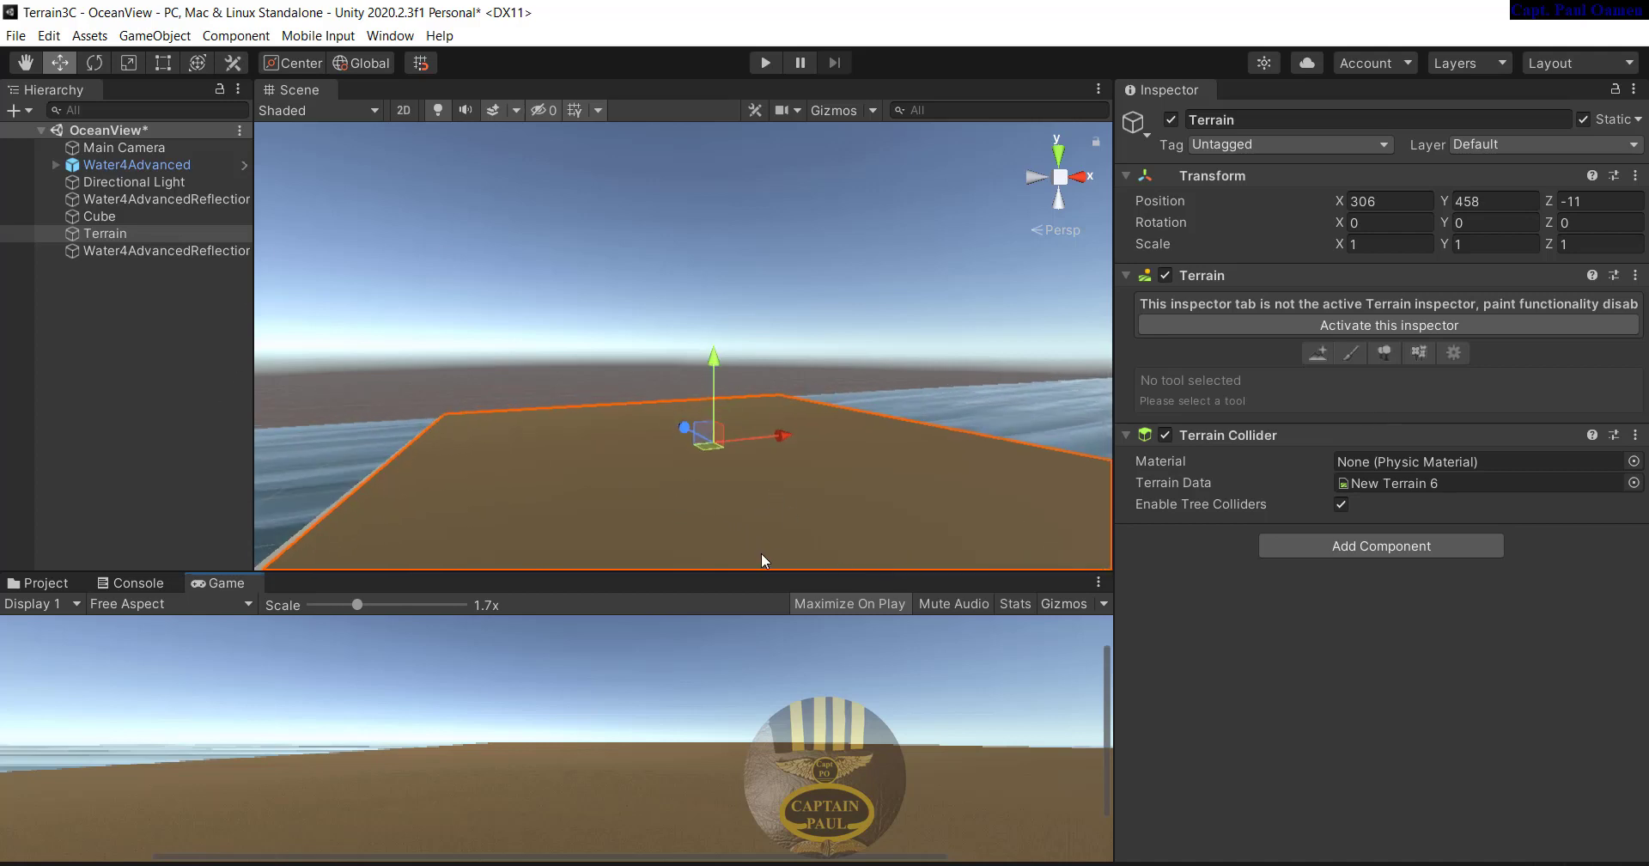
pyautogui.click(750, 520)
pyautogui.click(1361, 325)
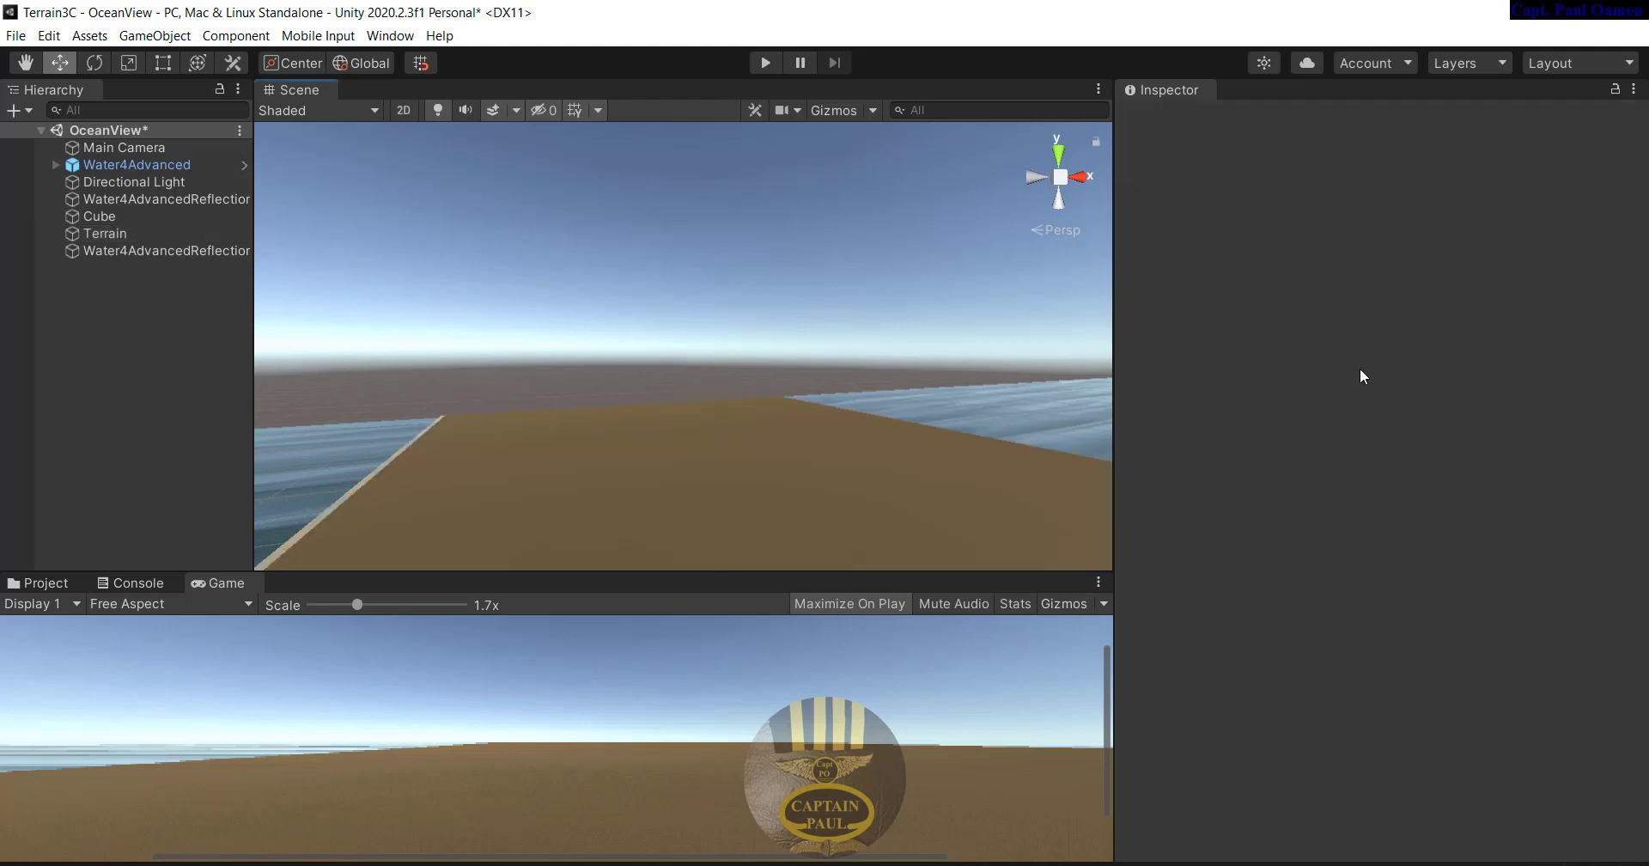
pyautogui.click(1353, 302)
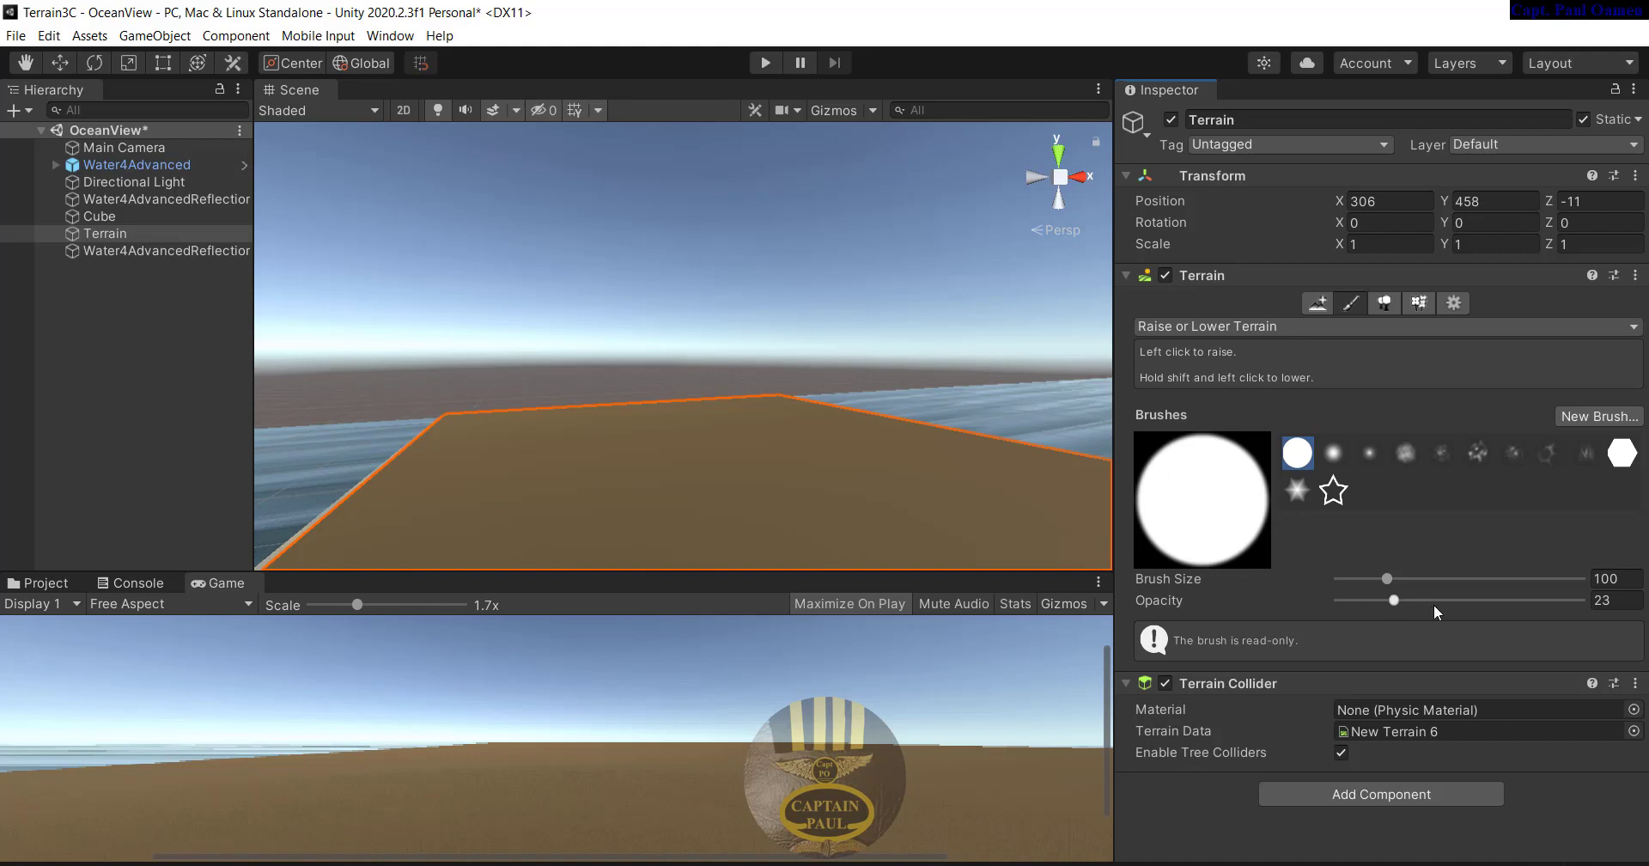
pyautogui.moveTo(1389, 576); pyautogui.dragTo(1450, 577)
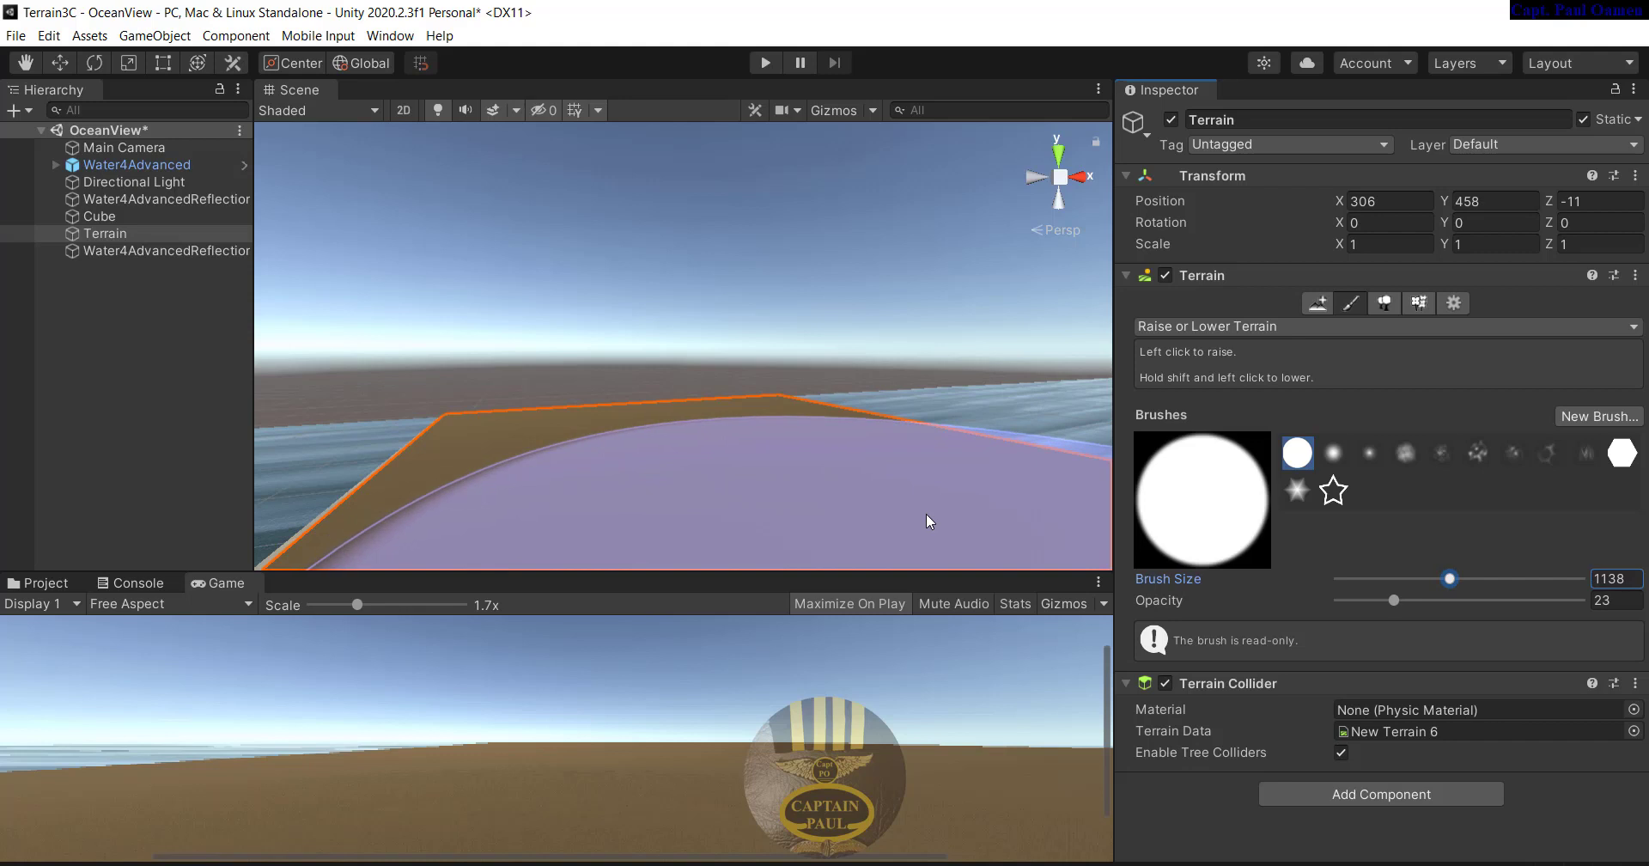
pyautogui.click(770, 450)
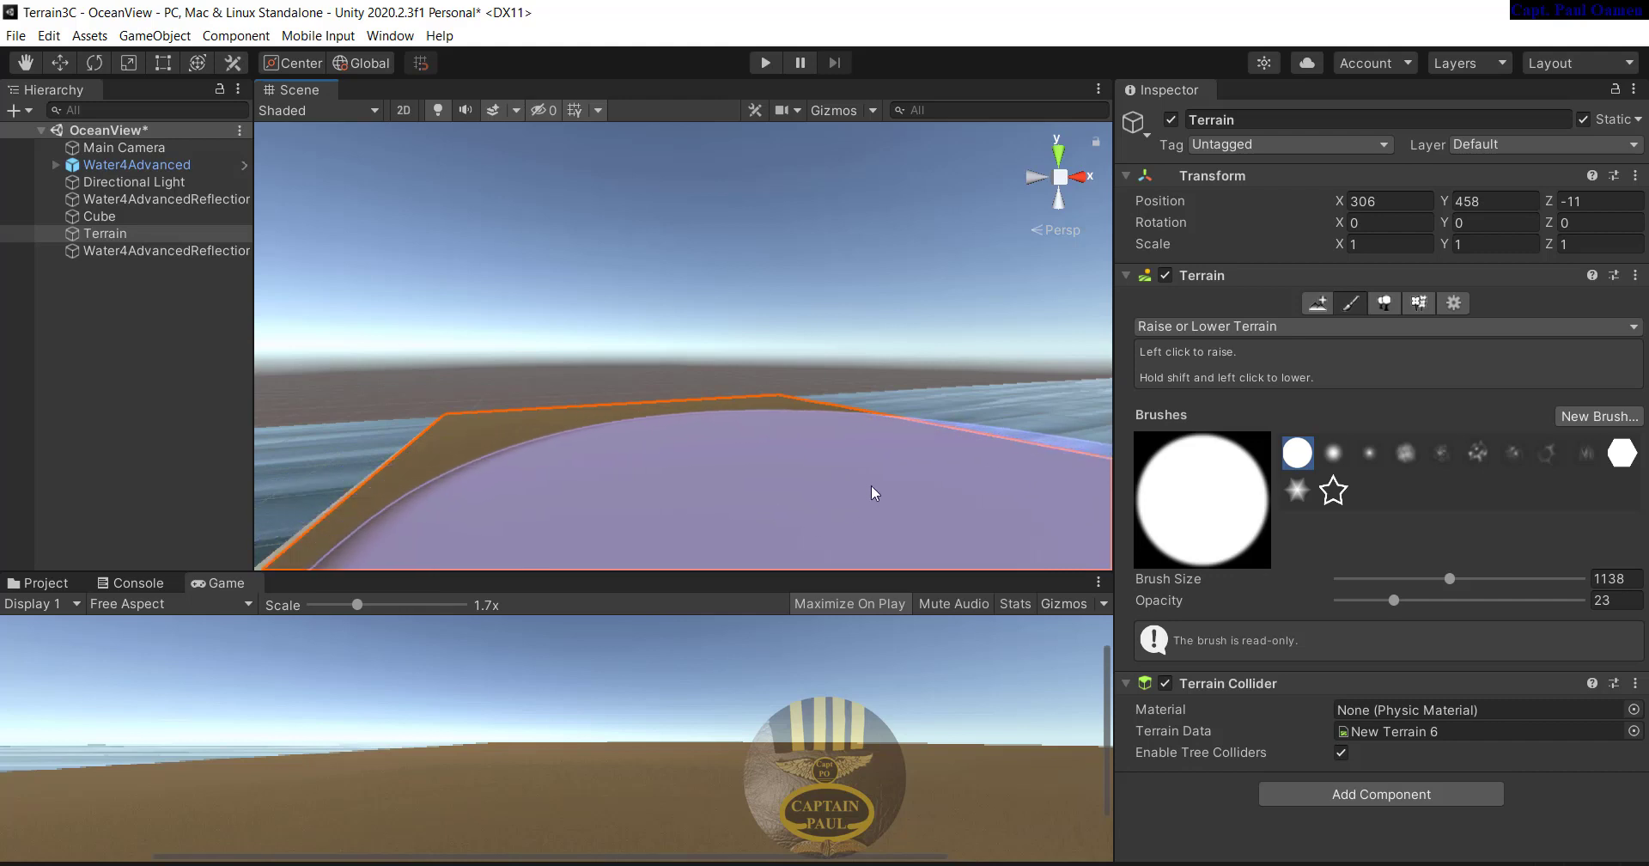
pyautogui.click(772, 65)
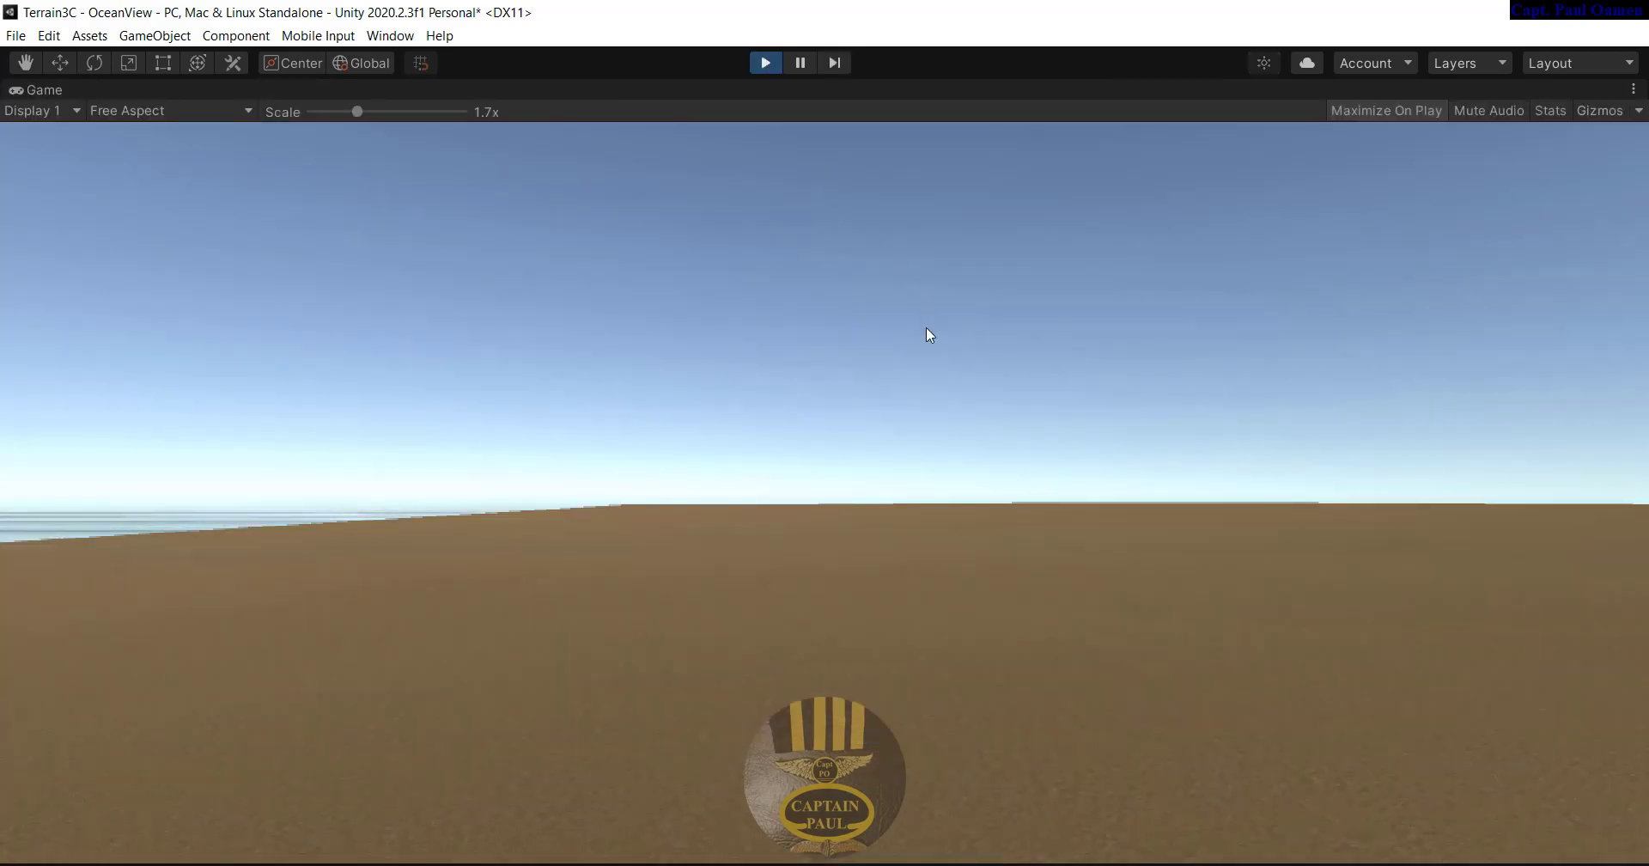
pyautogui.hotkey('ctrl', 'p')
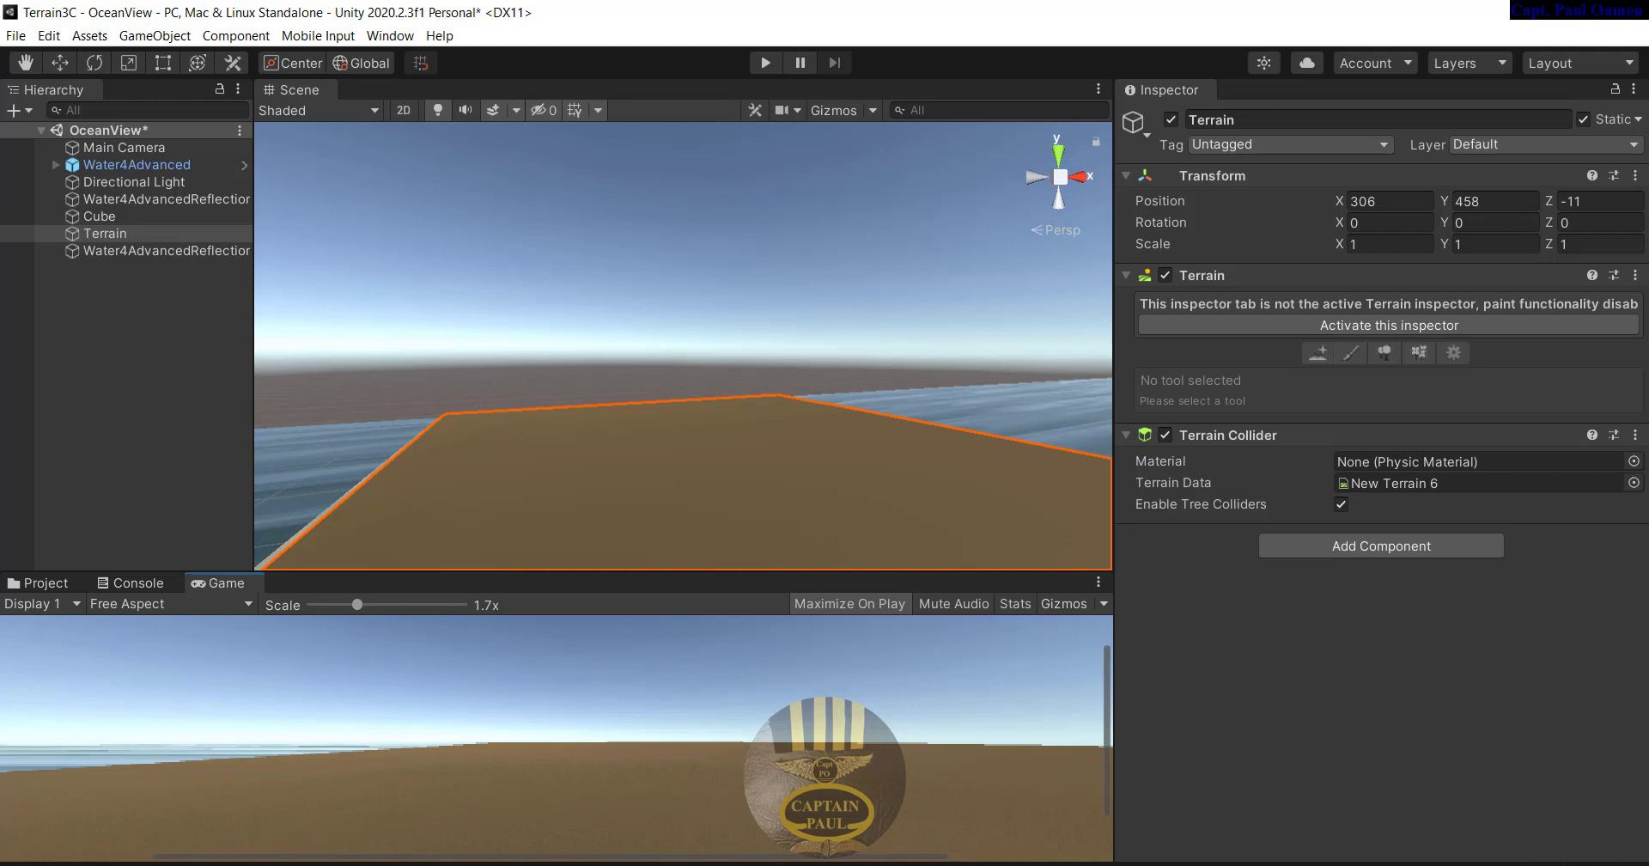
# Move the Main Camera to X 534.6, Y 507.3
pyautogui.click(832, 496)
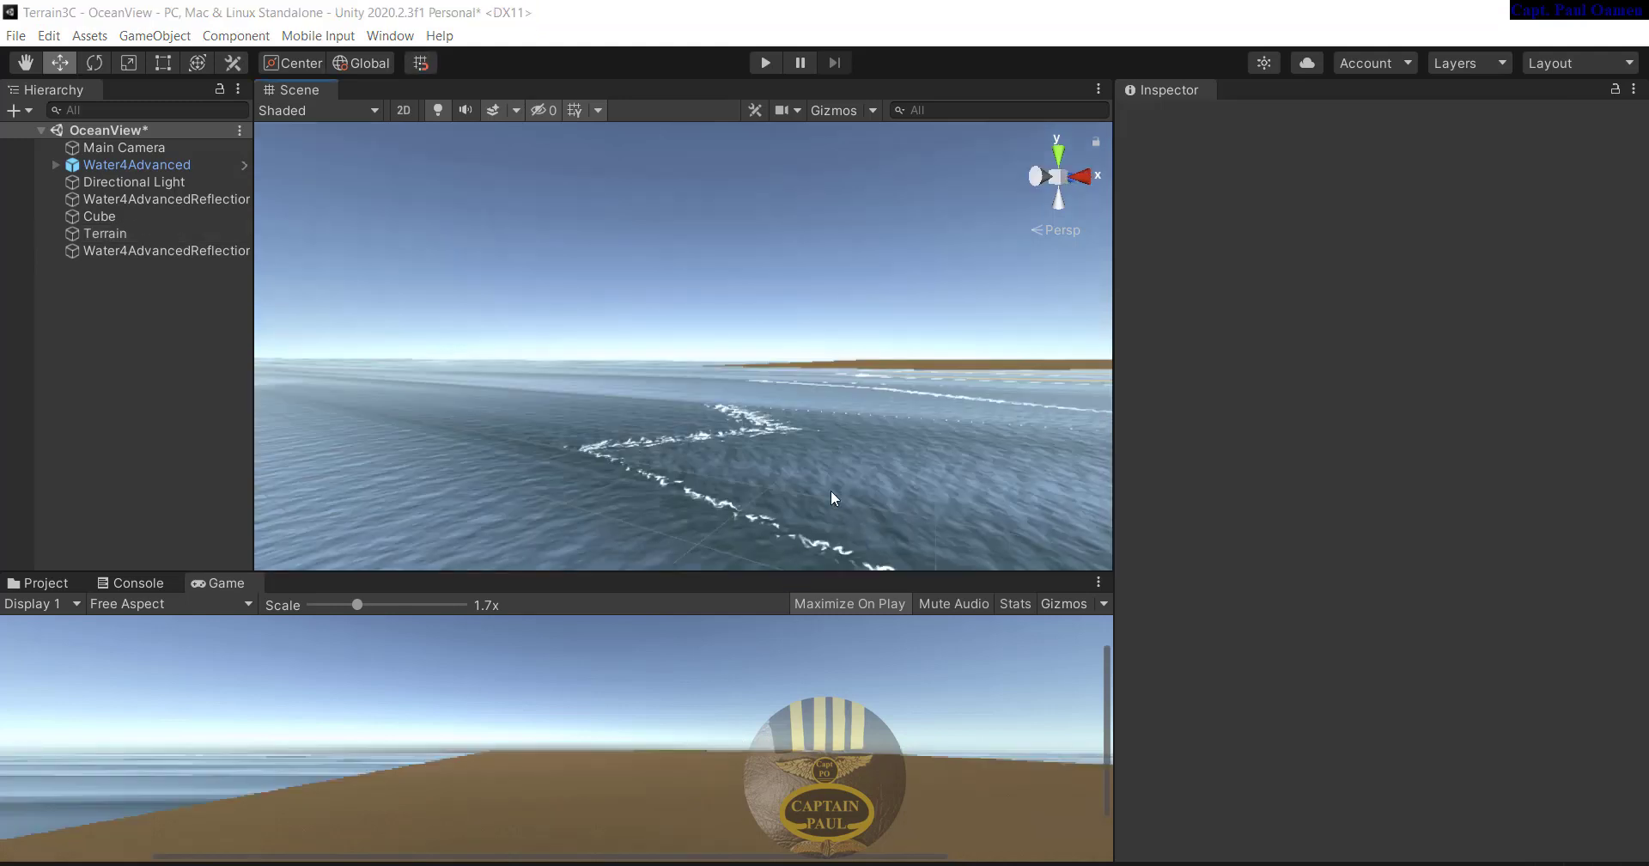
pyautogui.click(127, 147)
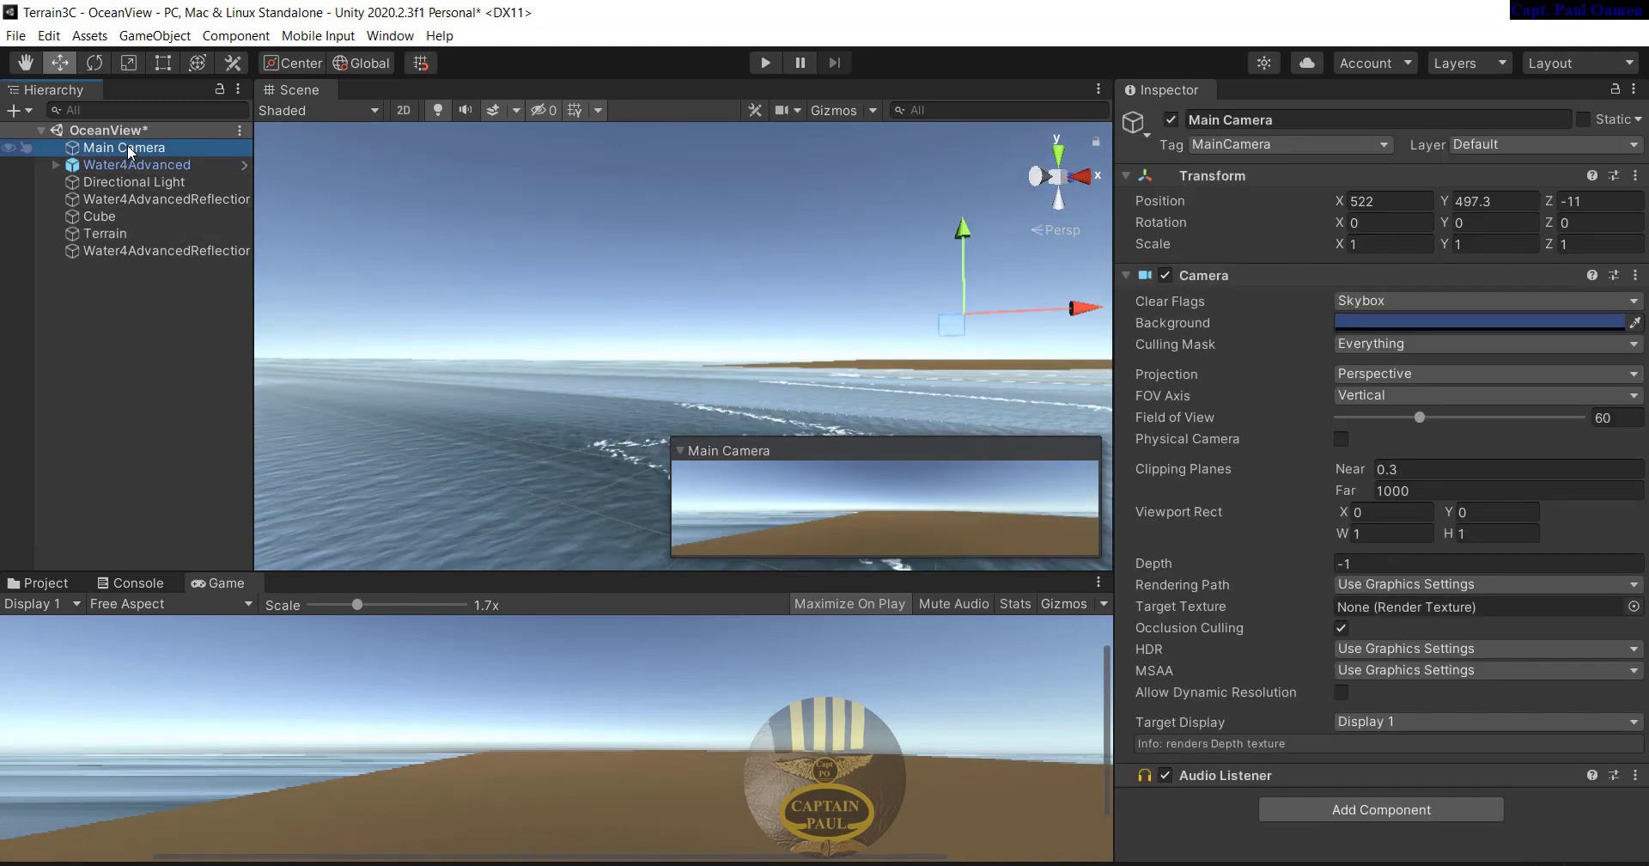
pyautogui.click(964, 230)
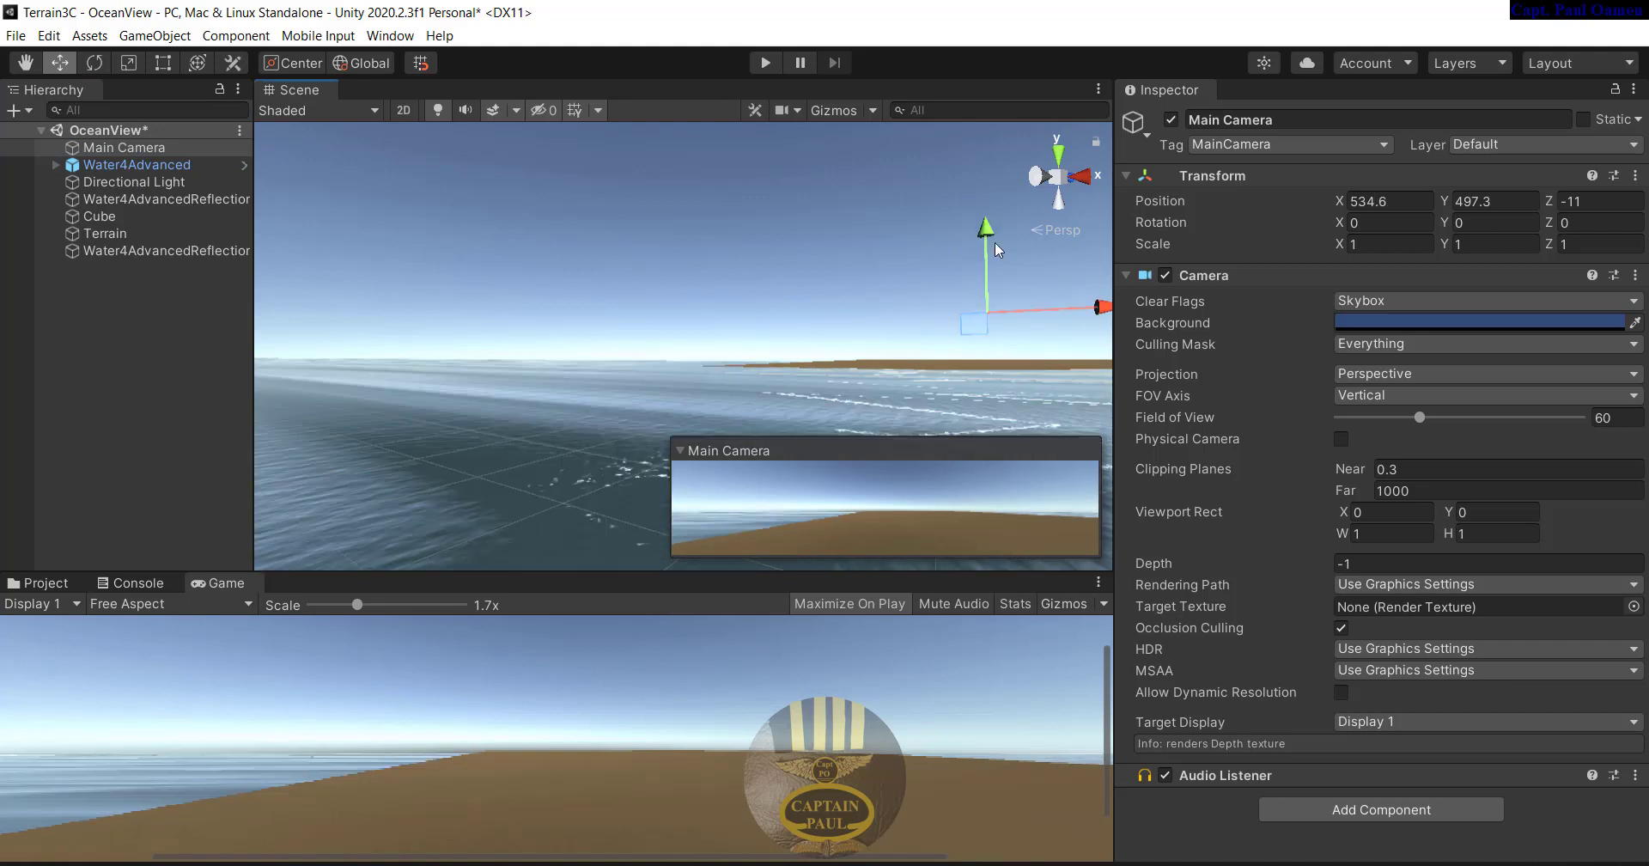
pyautogui.moveTo(987, 230); pyautogui.dragTo(987, 218)
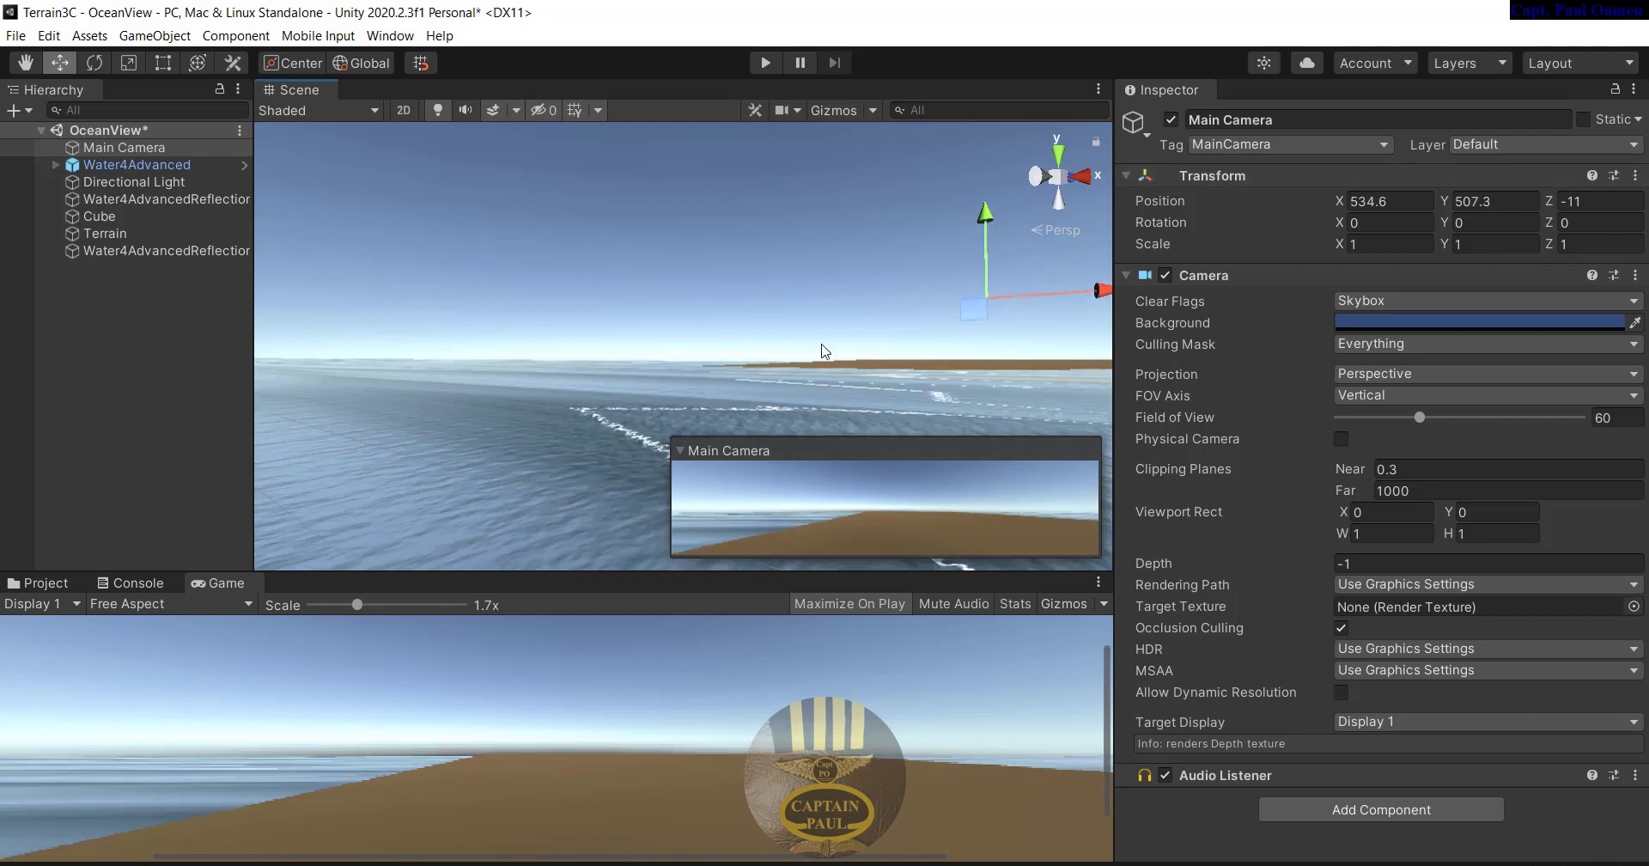
# Place WhiteCity building prefabs 13 and 12 near the terrain's far edge, with 13 at X 598.9247, Y 602.7665, Z 843.0236
pyautogui.click(829, 225)
pyautogui.moveTo(830, 225); pyautogui.dragTo(866, 266, button='right')
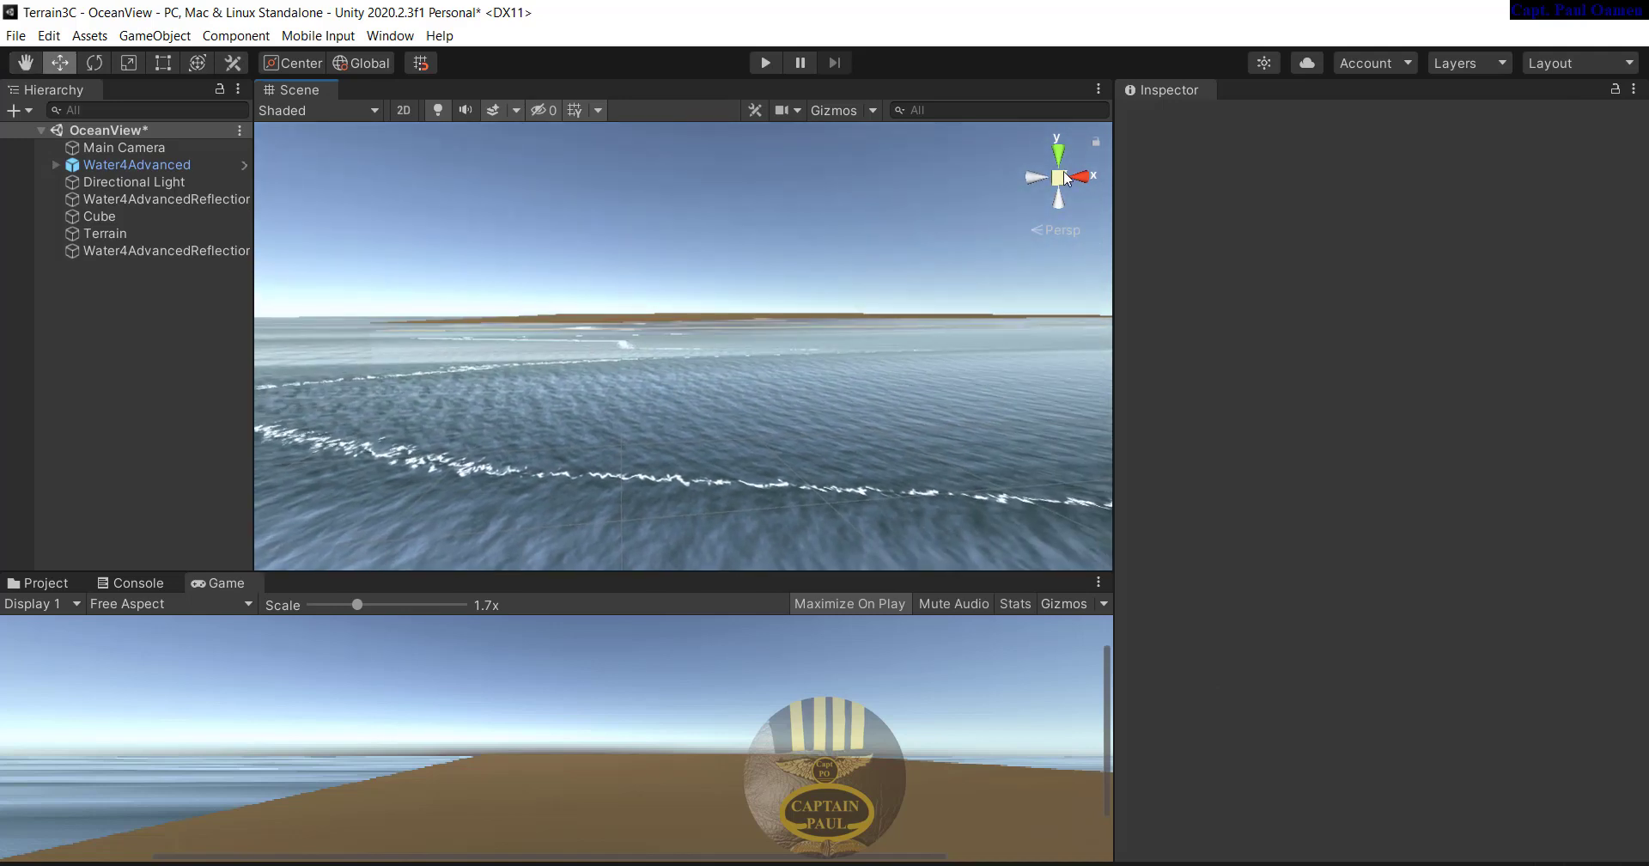
pyautogui.rightClick(1064, 175)
pyautogui.click(1101, 233)
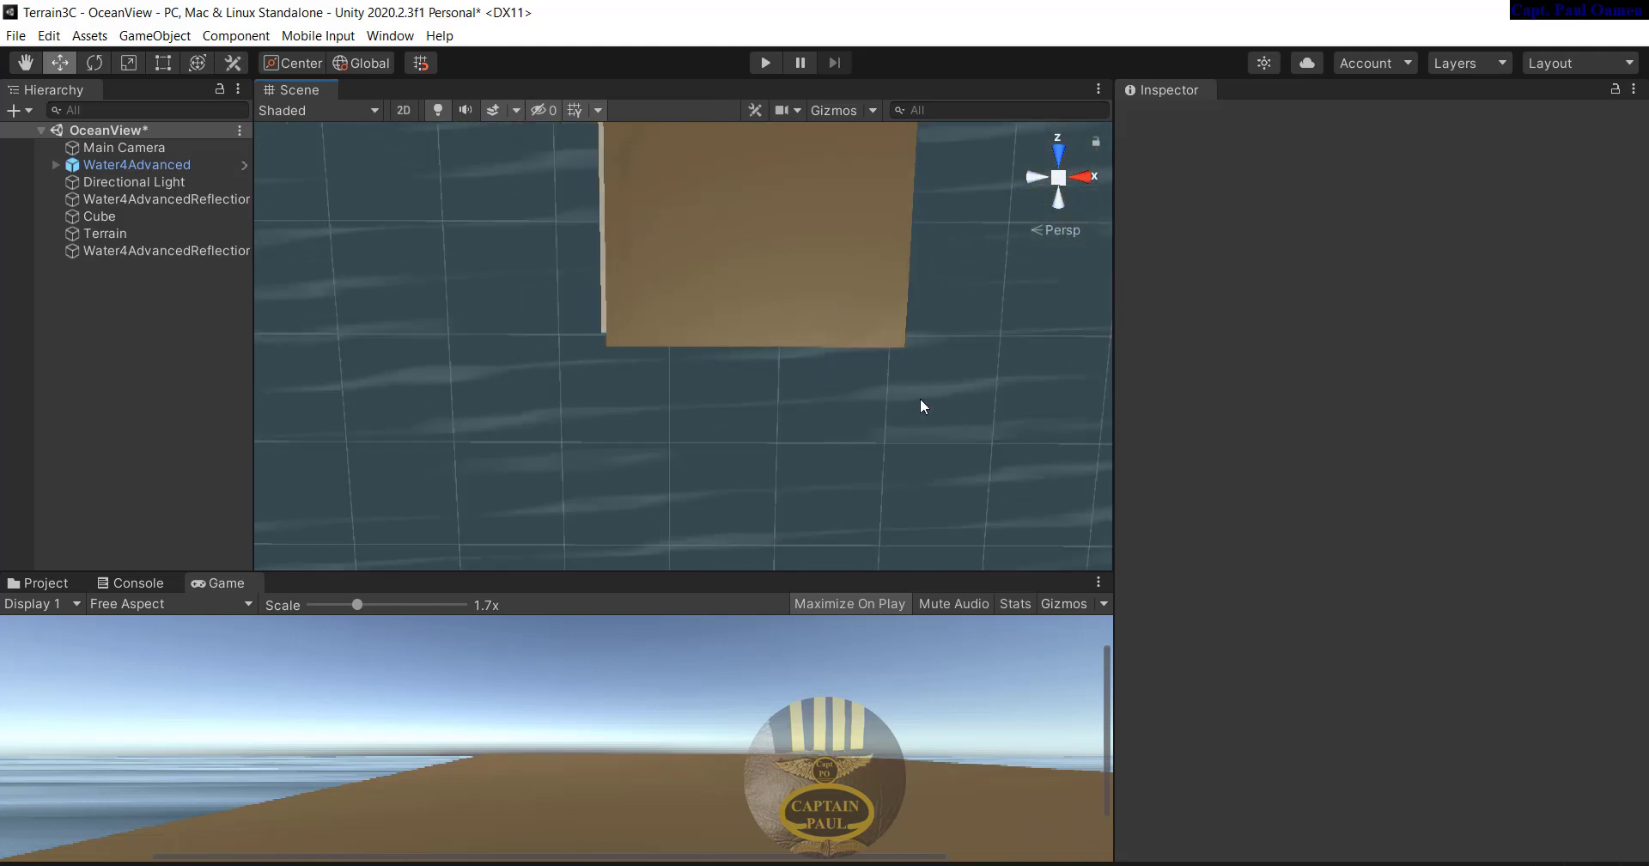
pyautogui.moveTo(920, 401); pyautogui.dragTo(950, 302, button='right')
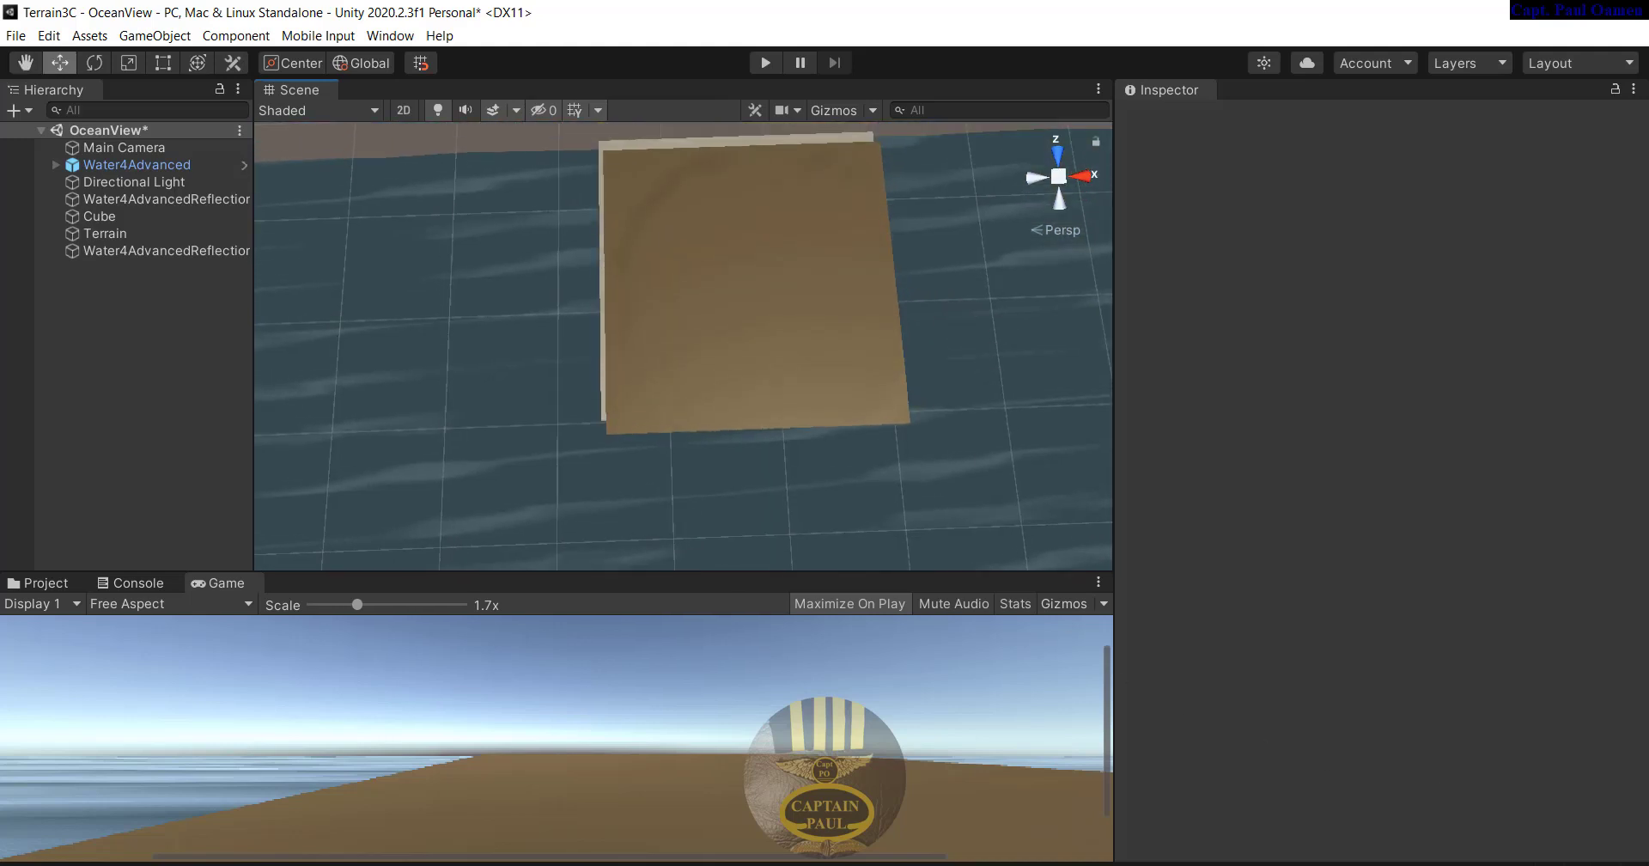
pyautogui.click(38, 583)
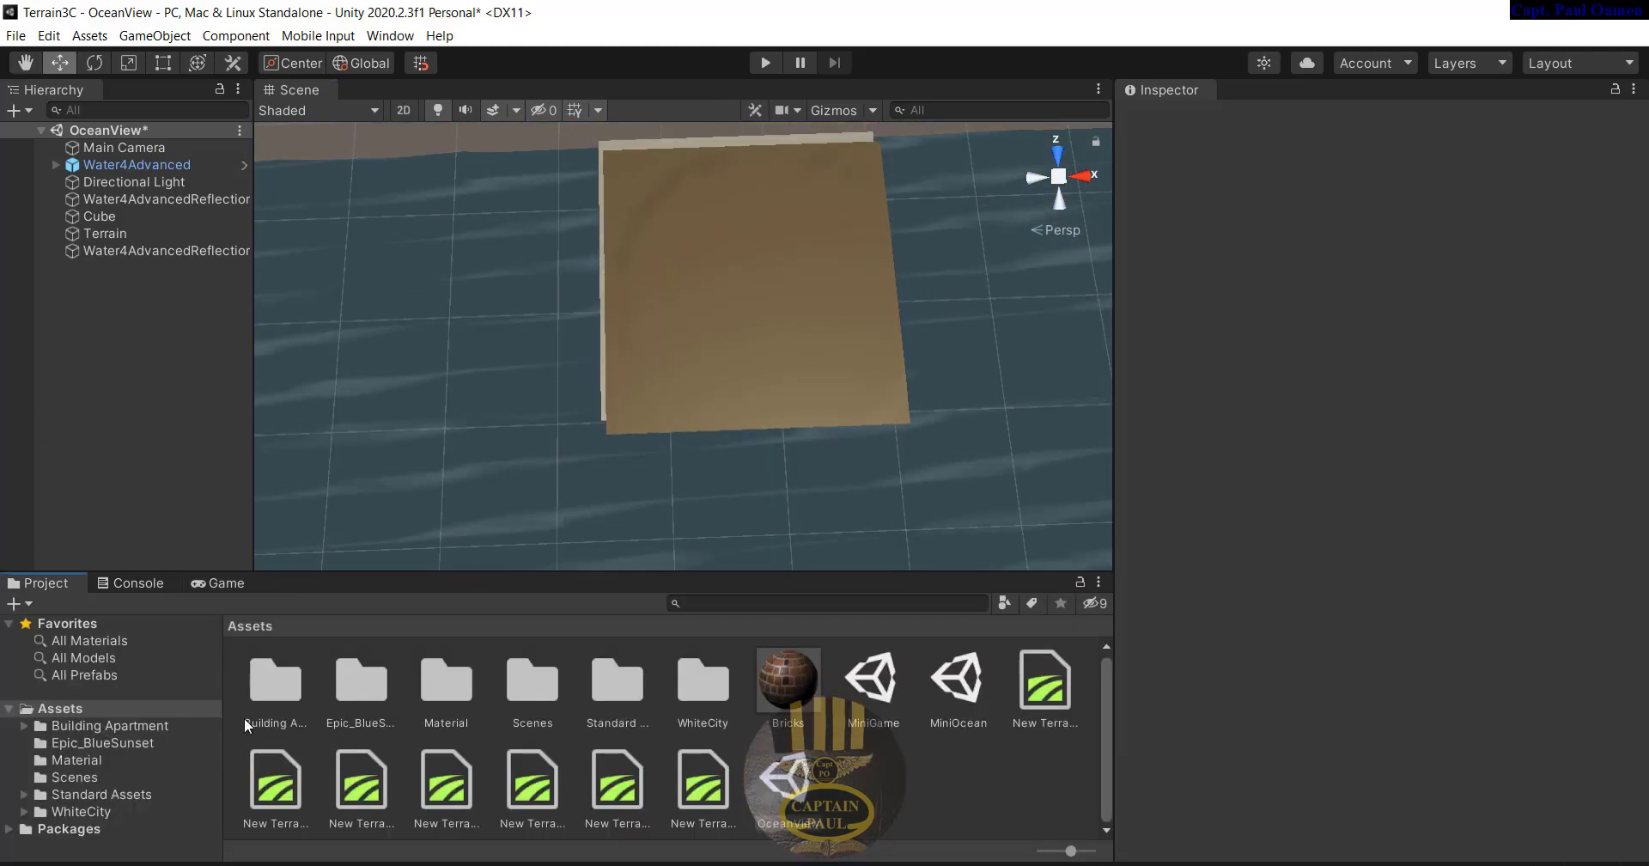
pyautogui.click(107, 813)
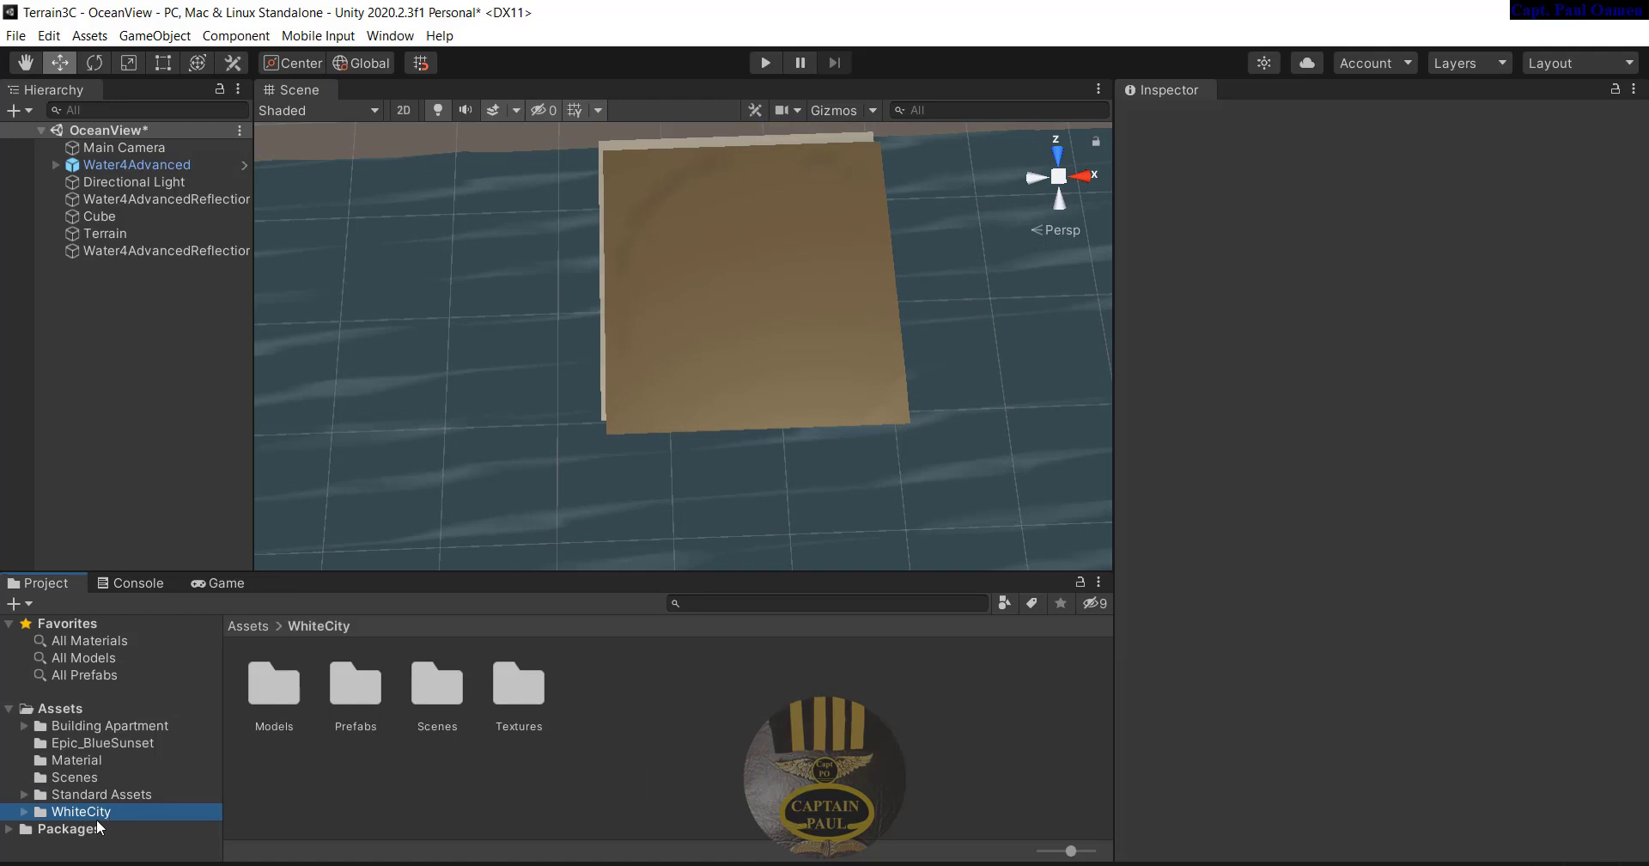
pyautogui.doubleClick(362, 688)
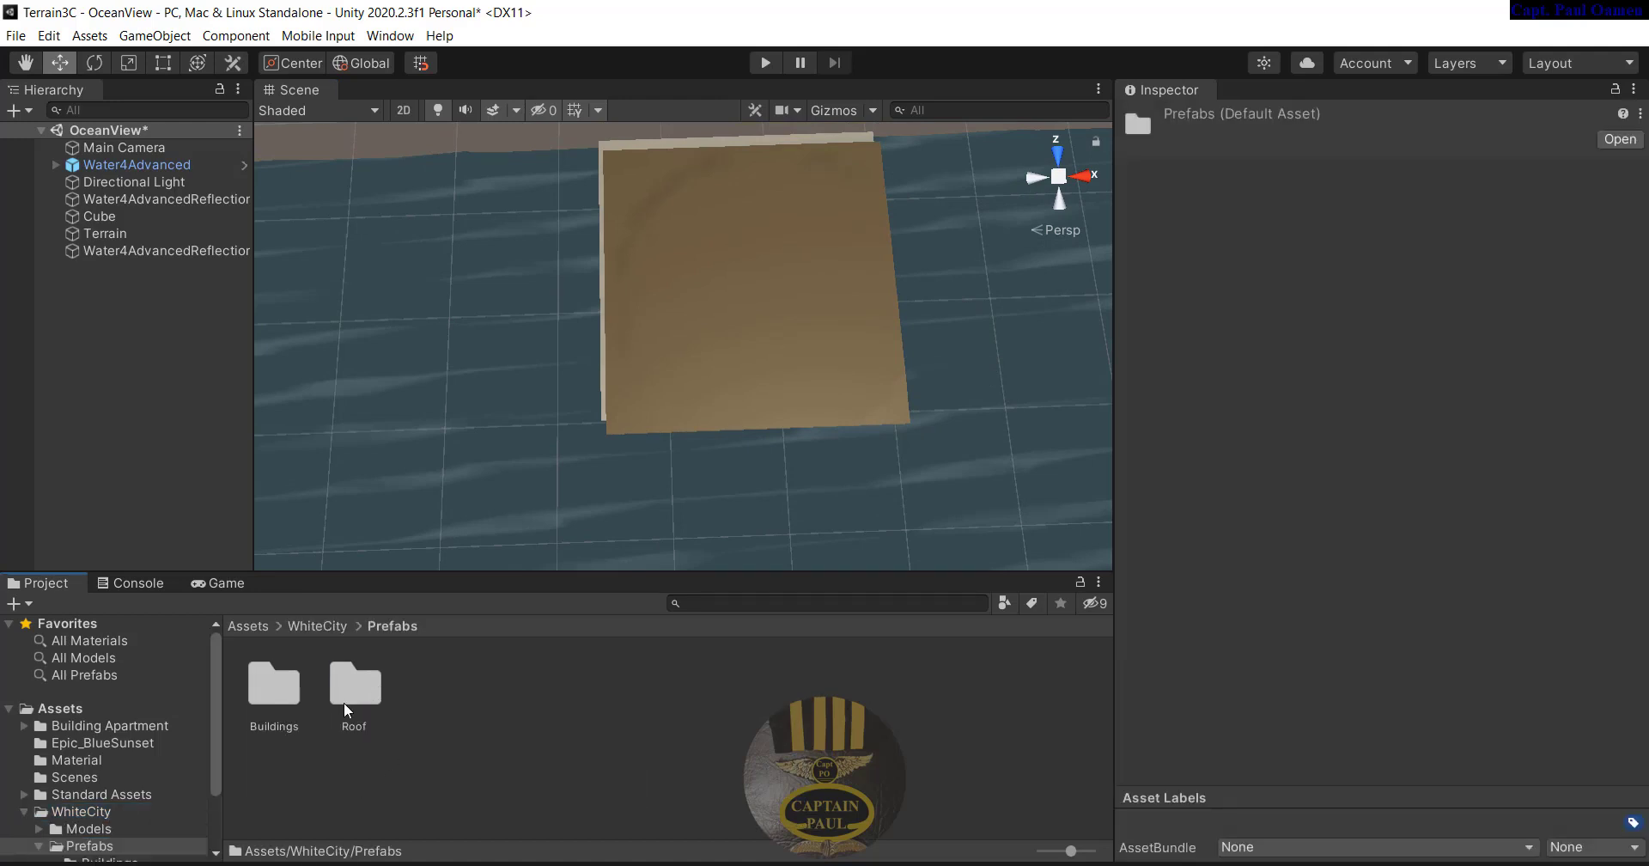
pyautogui.doubleClick(282, 693)
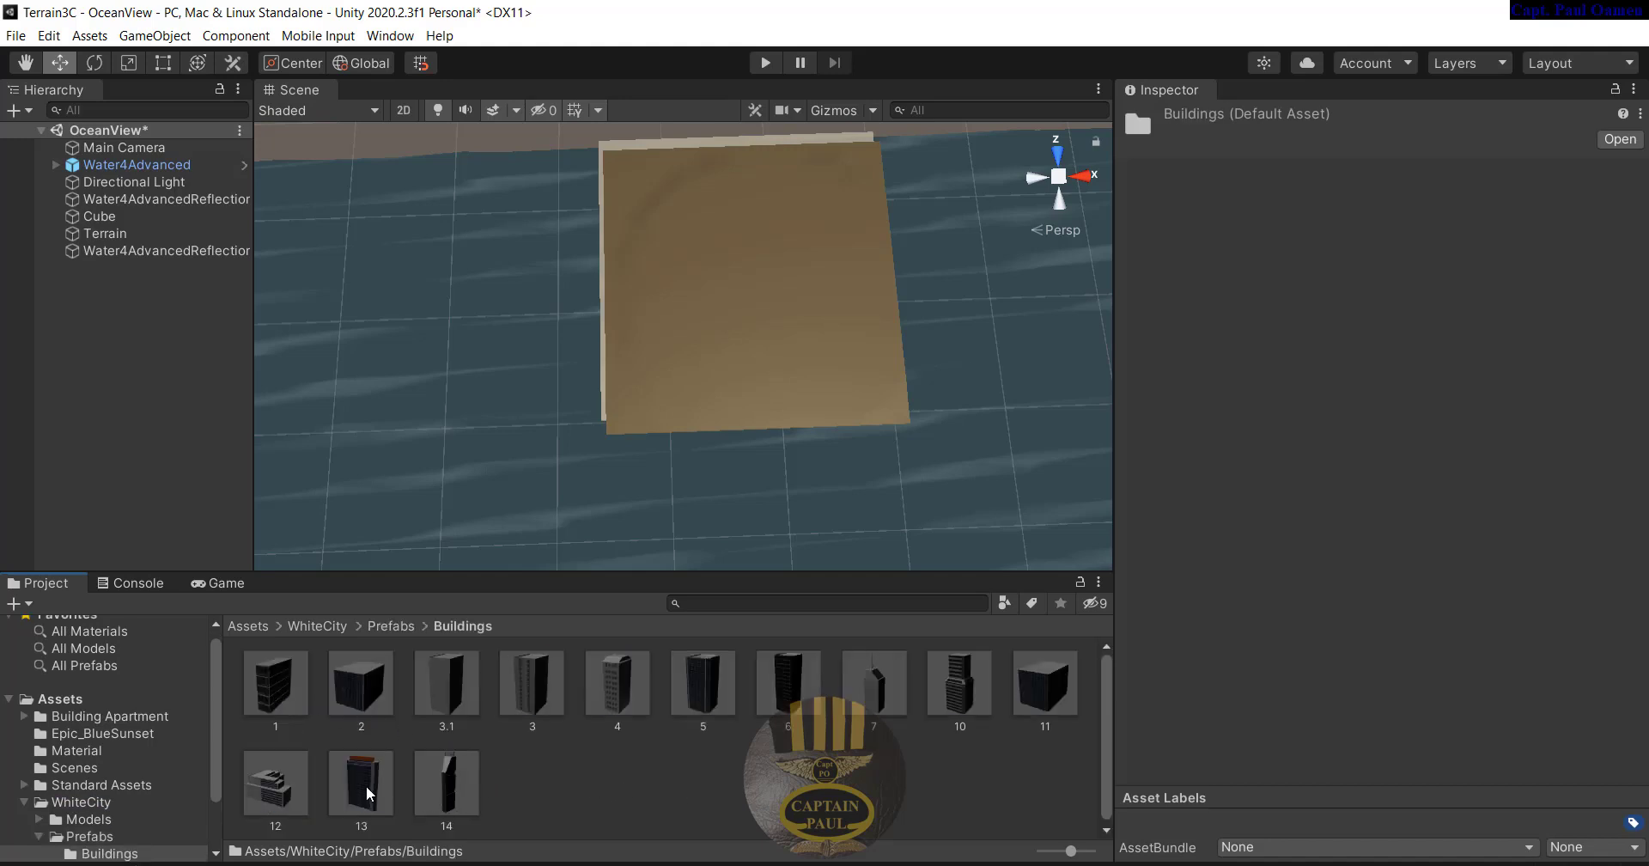
pyautogui.moveTo(366, 785); pyautogui.dragTo(678, 193)
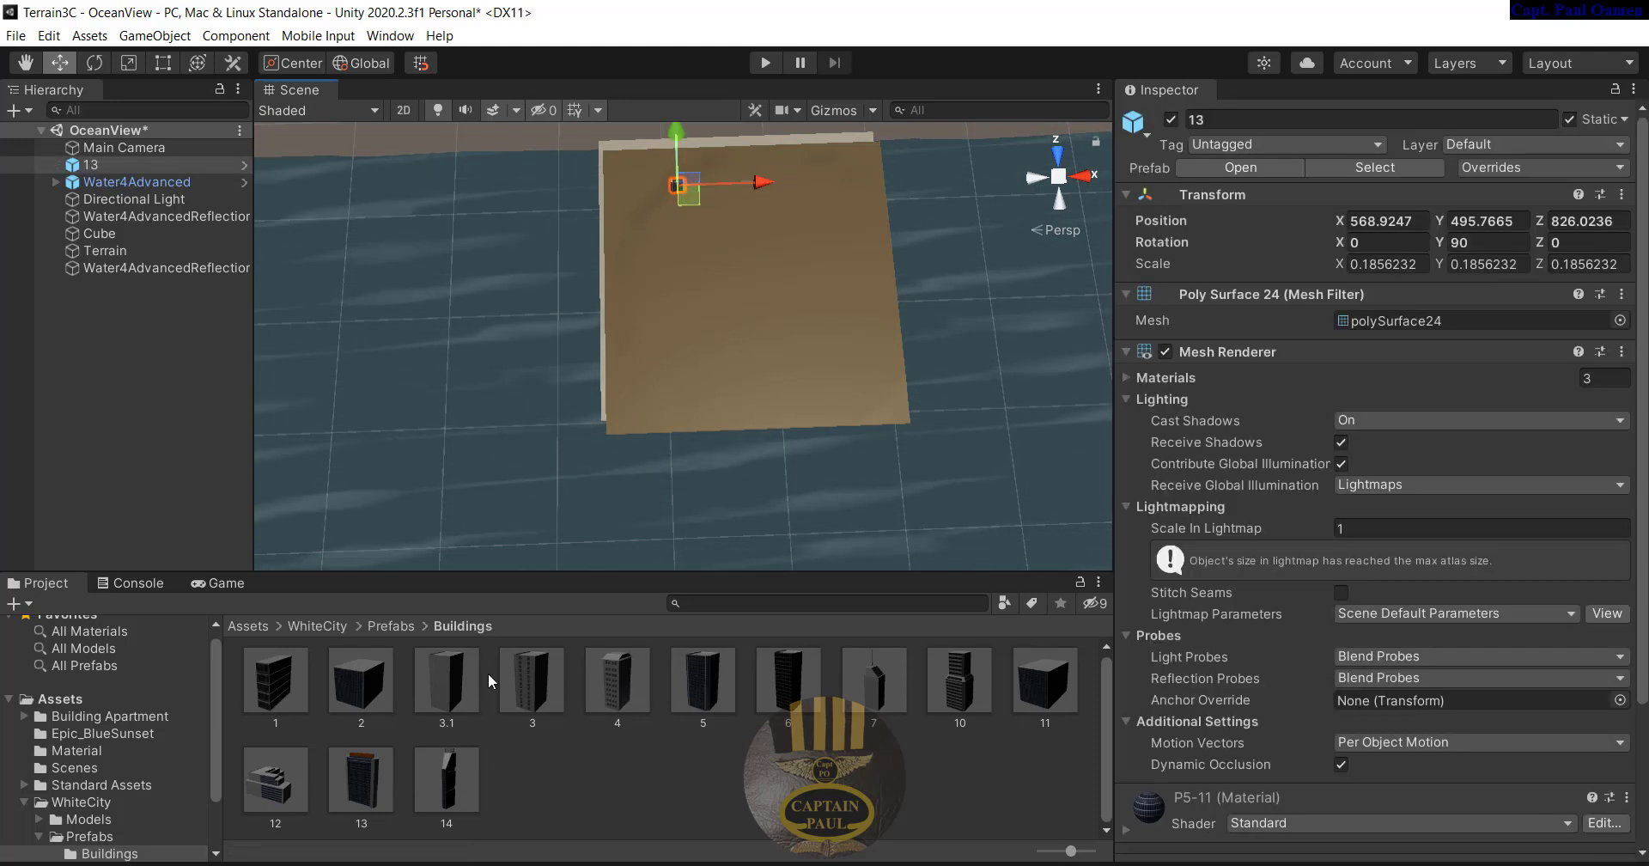
pyautogui.moveTo(272, 784); pyautogui.dragTo(739, 206)
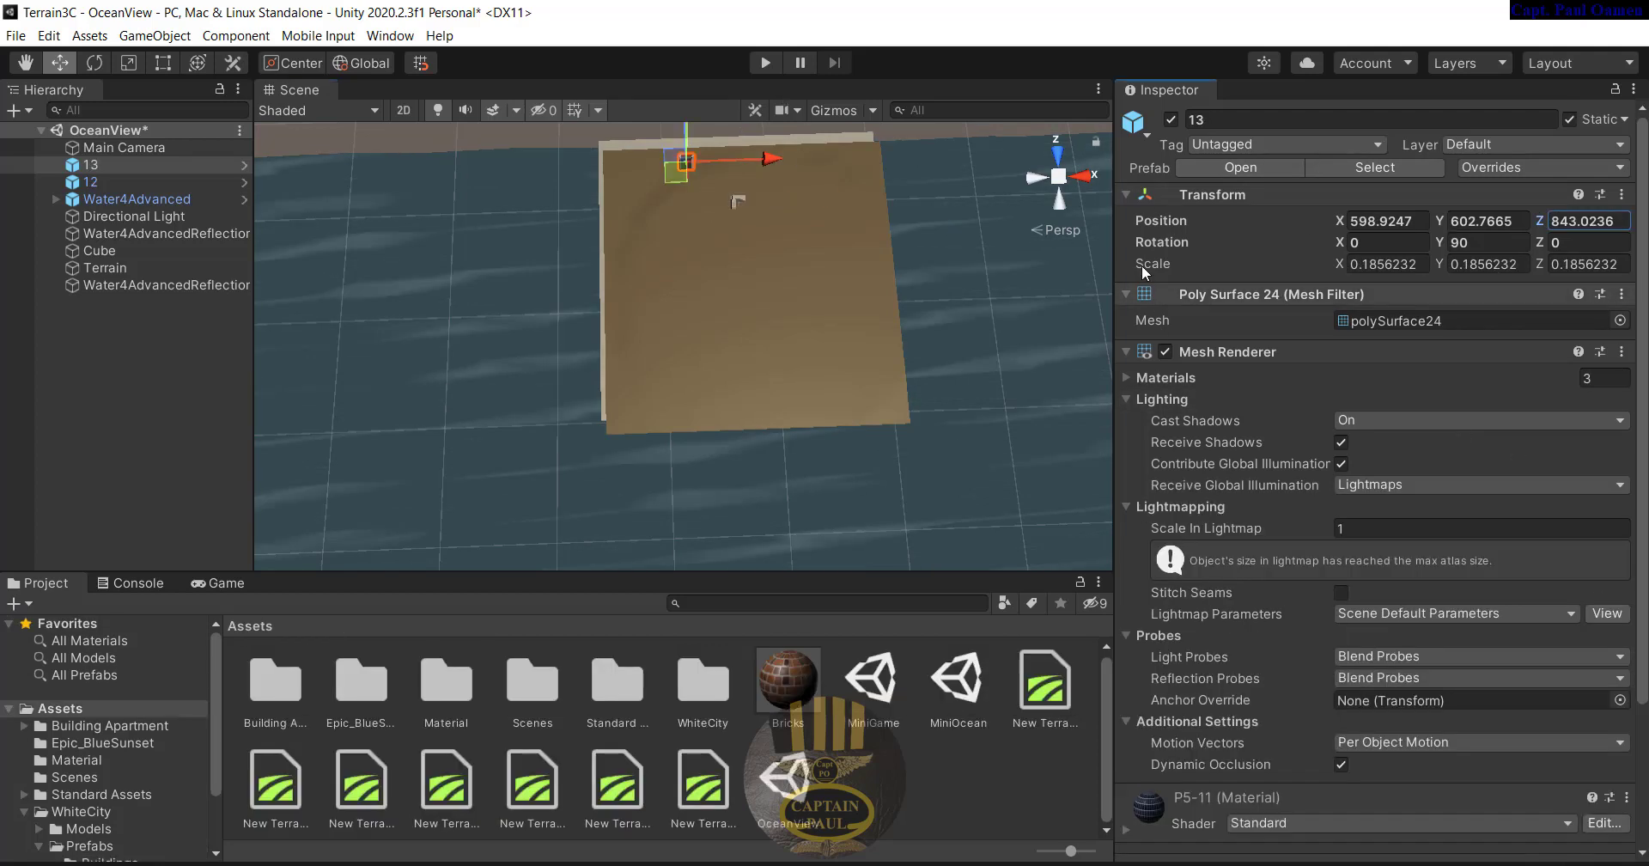
# Scale building 13 to 0.8856232 on the X, Y and Z axes
pyautogui.click(1362, 263)
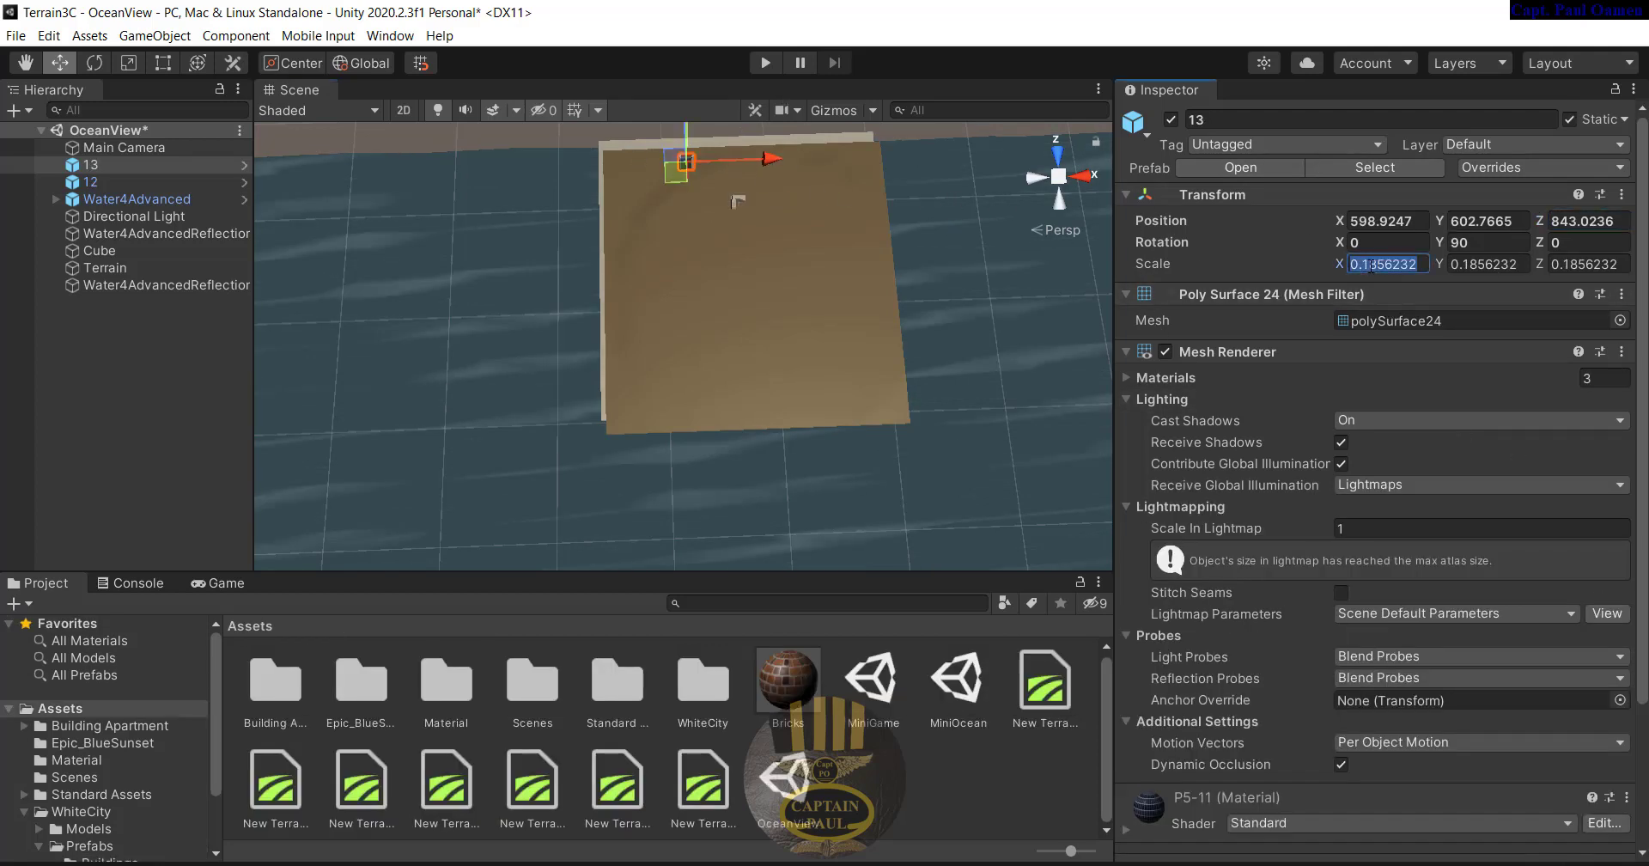
pyautogui.click(1360, 264)
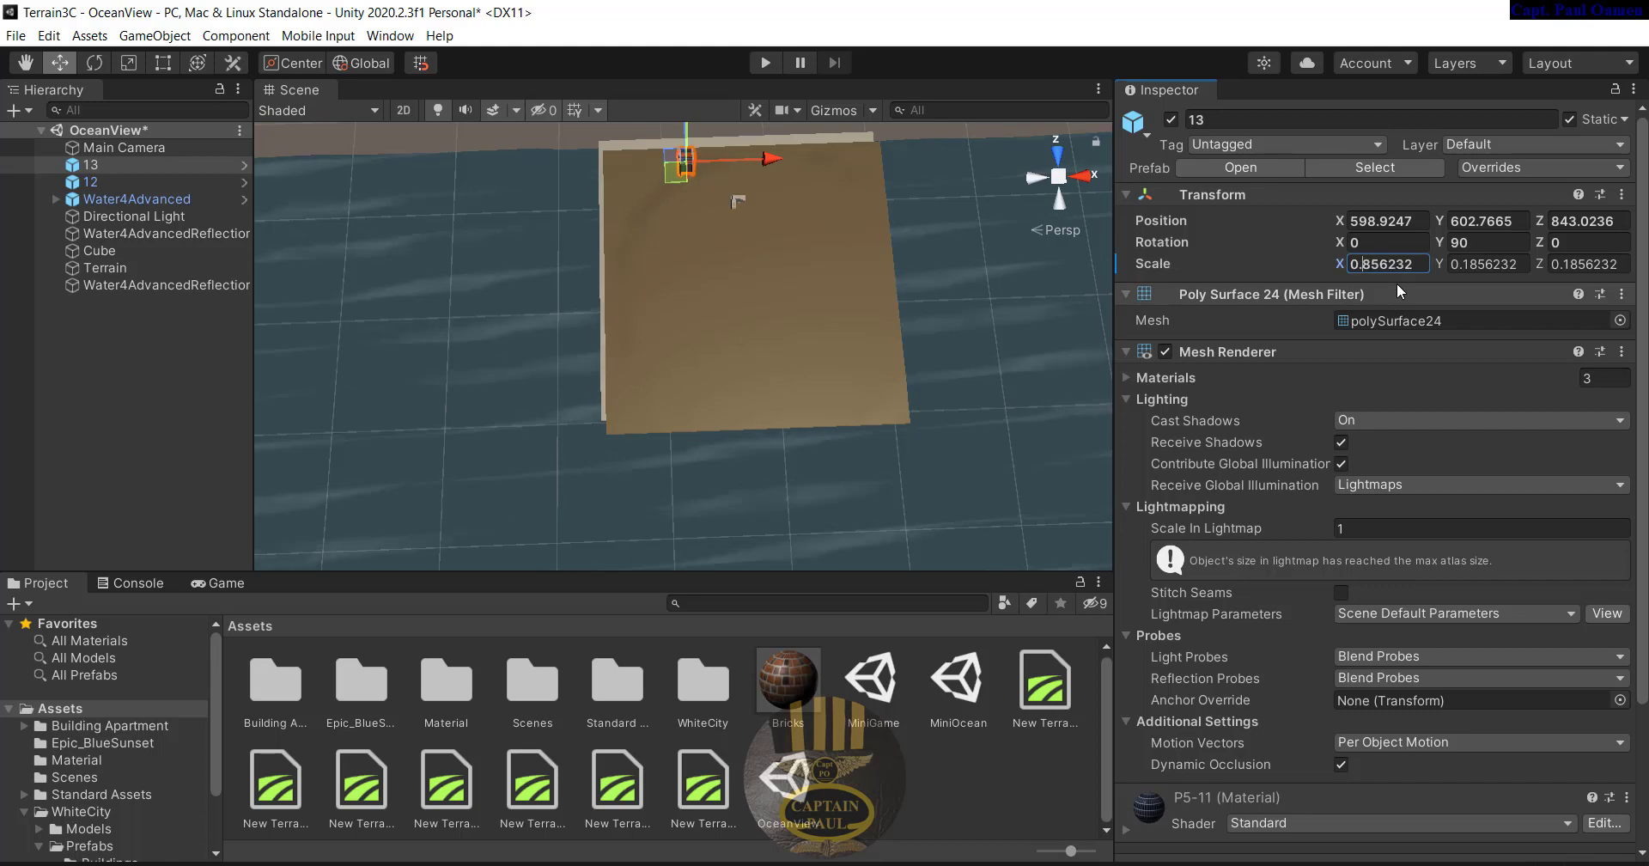
pyautogui.press('BackSpace')
pyautogui.write('8')
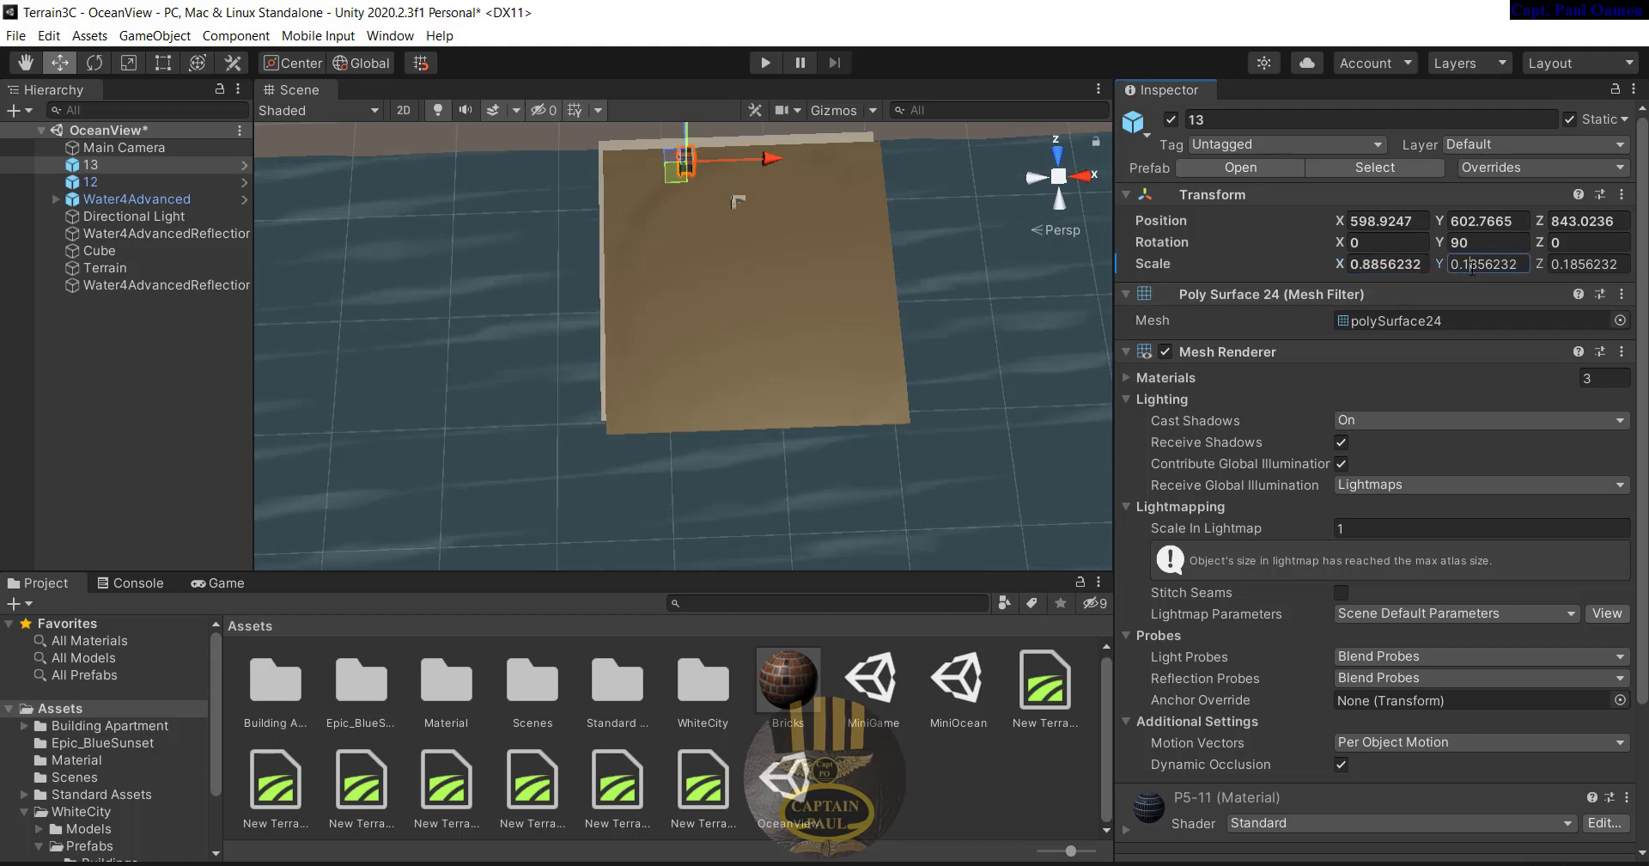
pyautogui.click(1463, 265)
pyautogui.click(1460, 265)
pyautogui.press('BackSpace')
pyautogui.write('8')
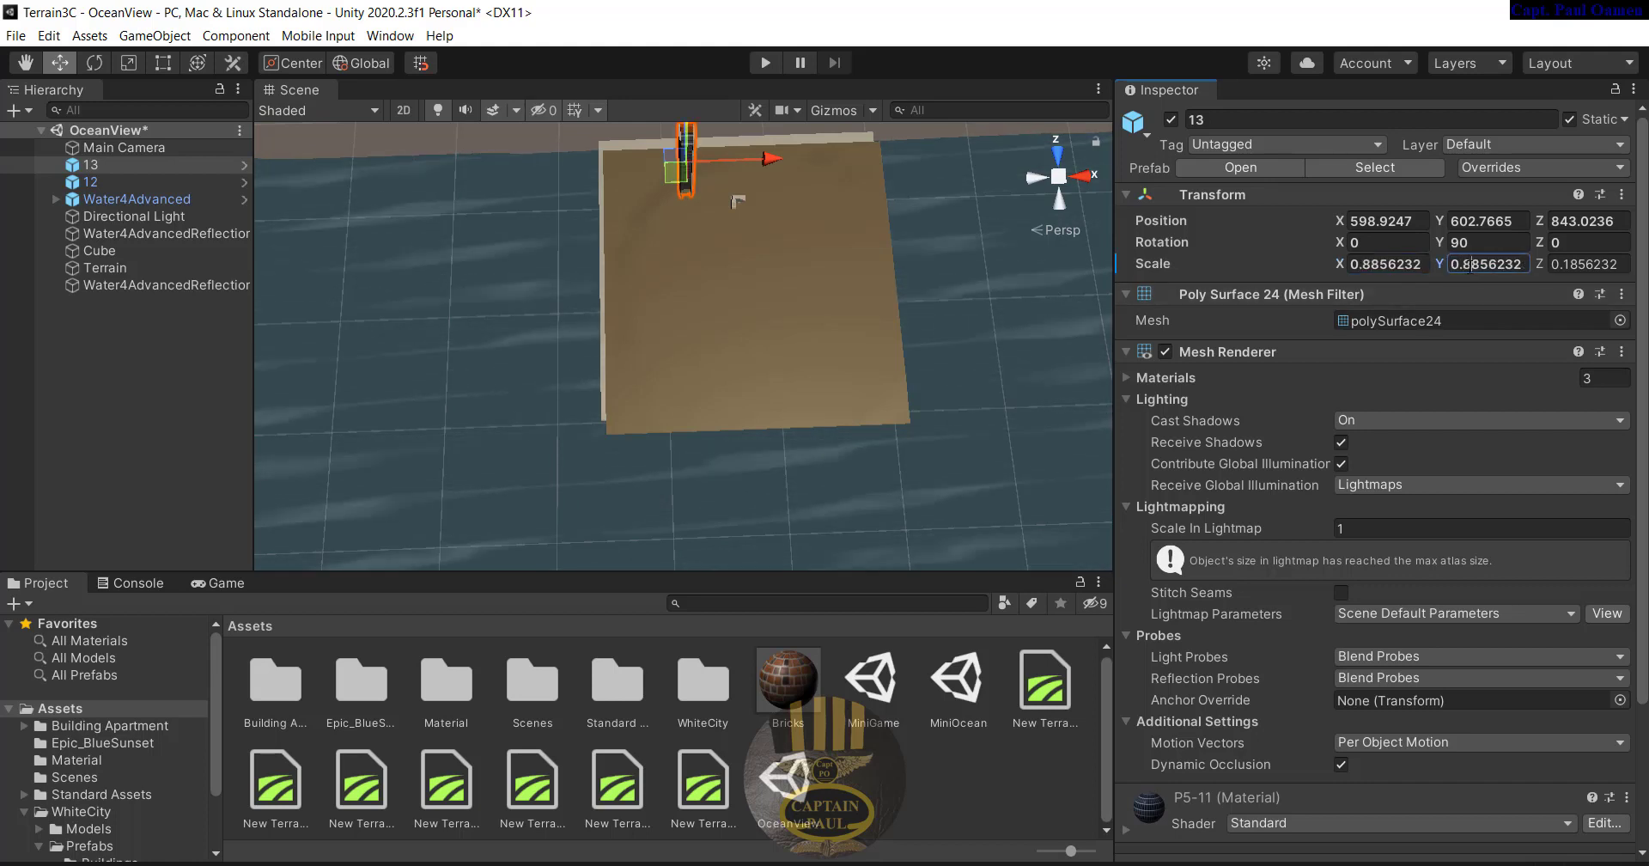
pyautogui.click(1566, 263)
pyautogui.click(1564, 264)
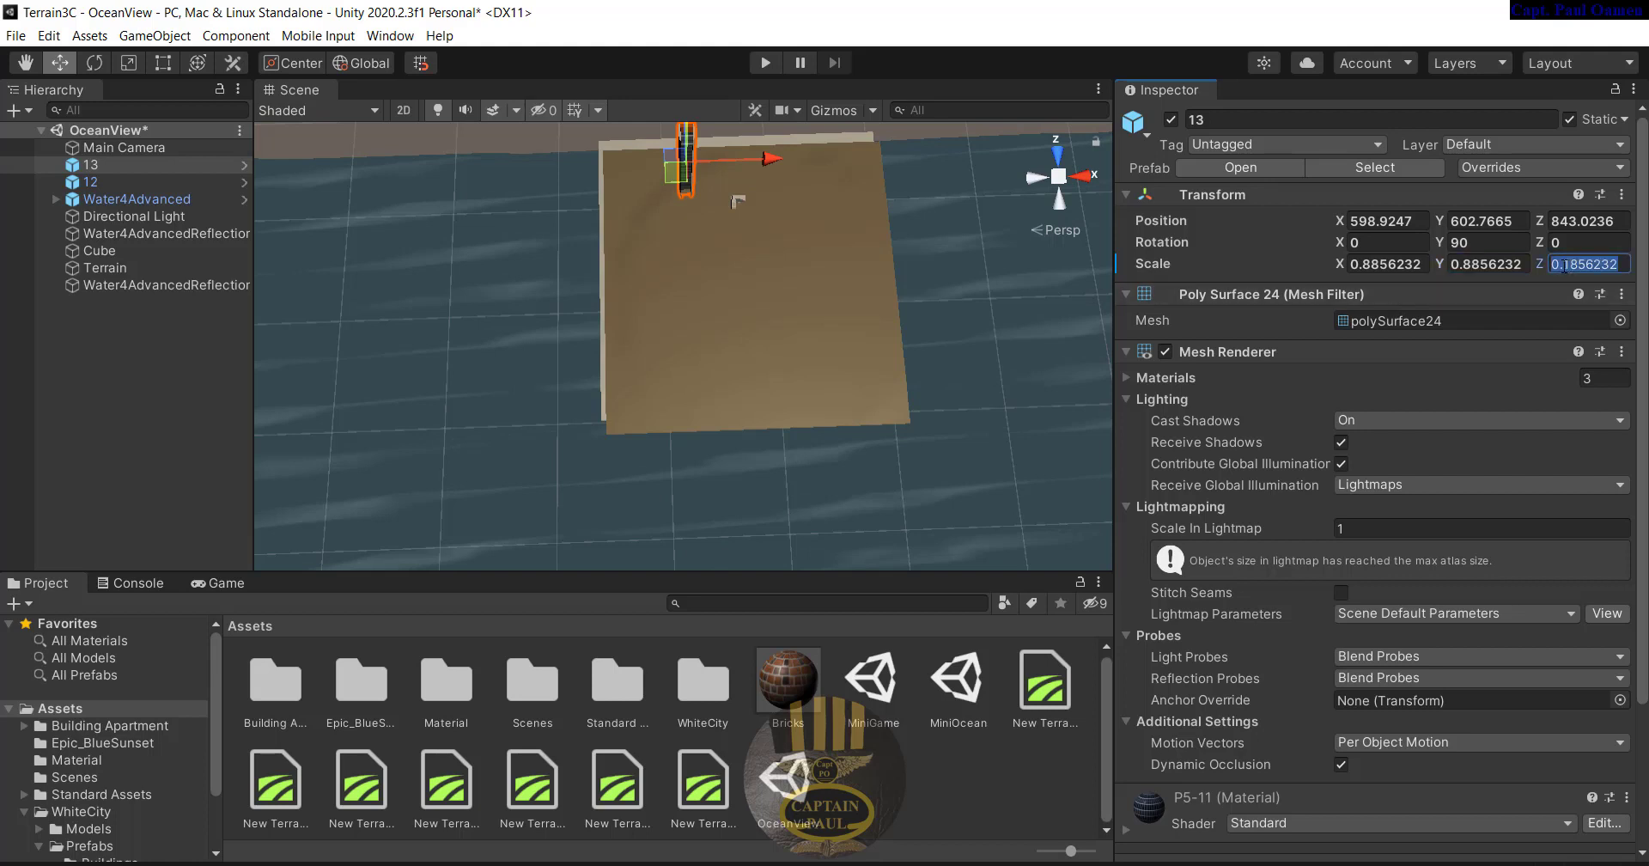
pyautogui.hotkey('shift', 'Left')
pyautogui.write('8')
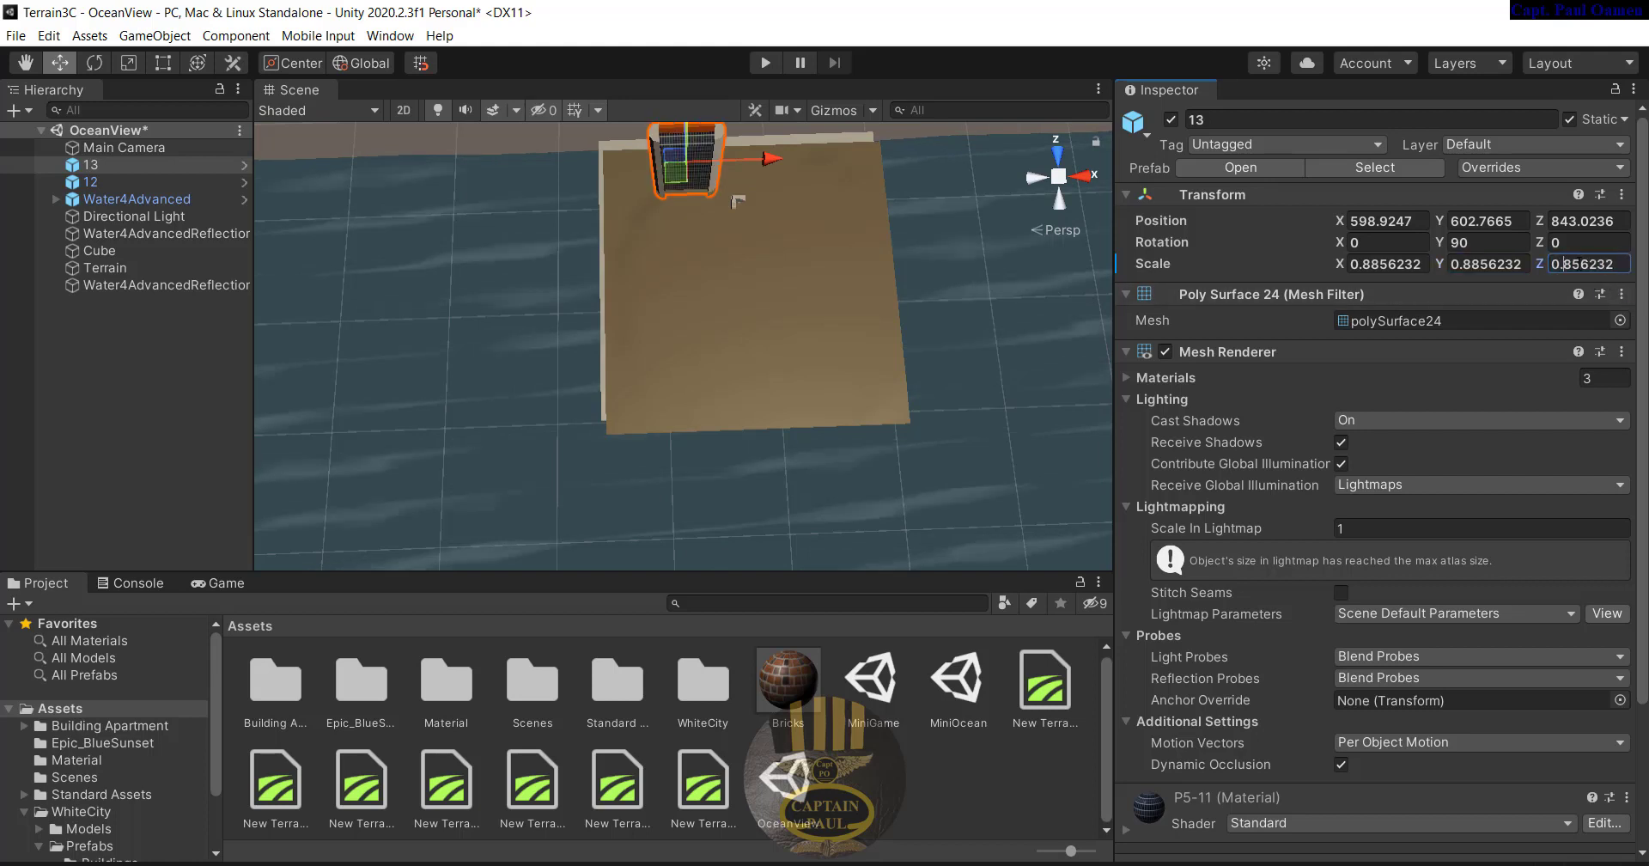
# Place a second copy of building 12 from the WhiteCity Buildings prefabs on the terrain, just in front of the first
pyautogui.click(737, 198)
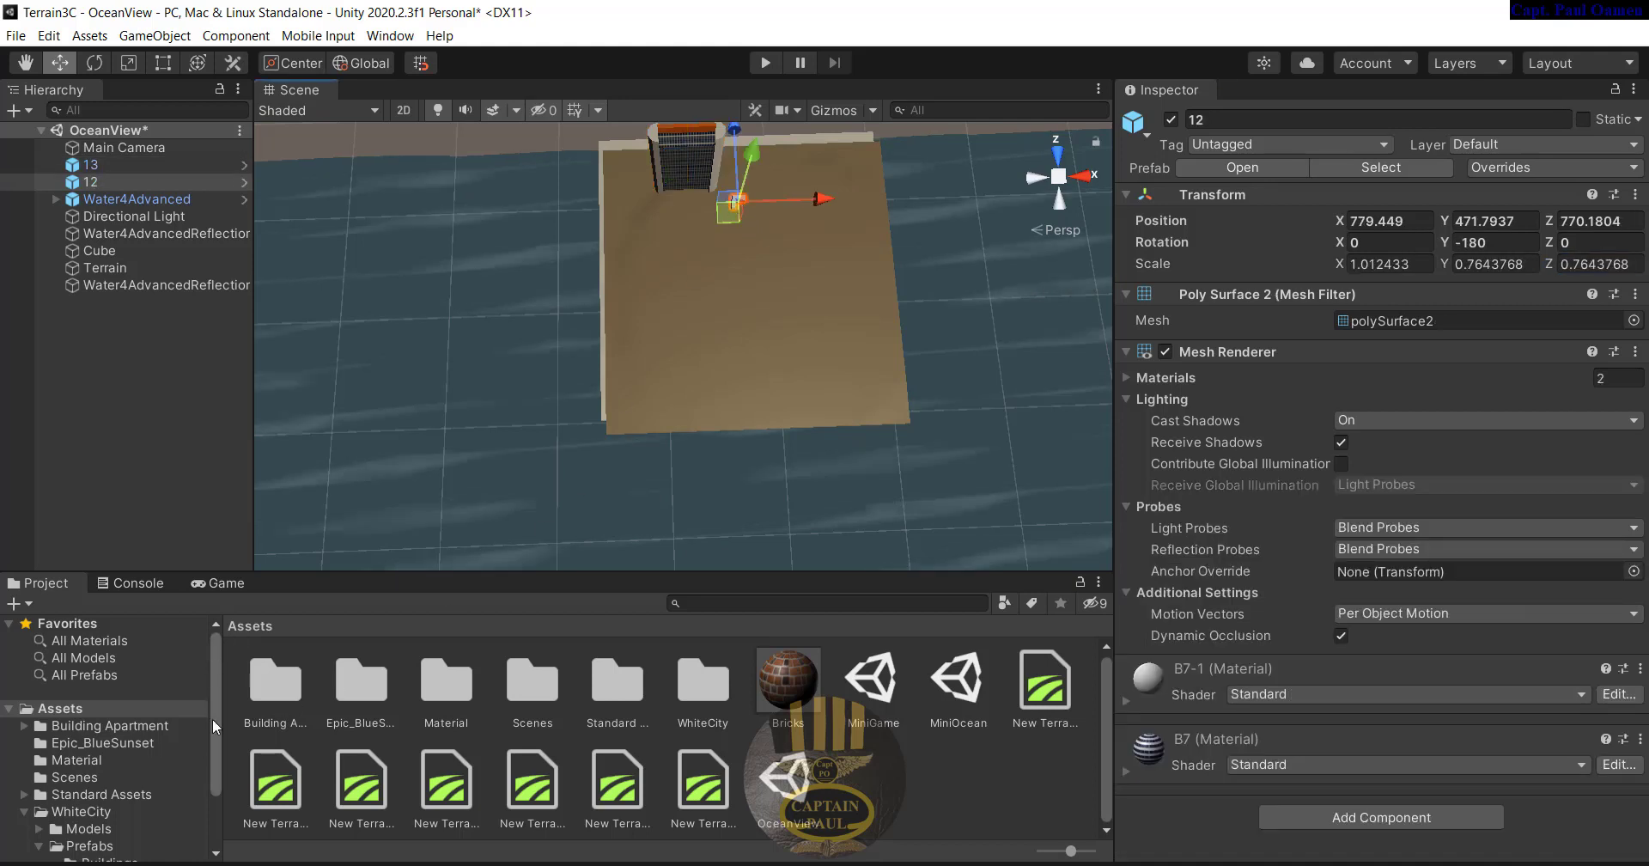
pyautogui.scroll(-3, 210, 760)
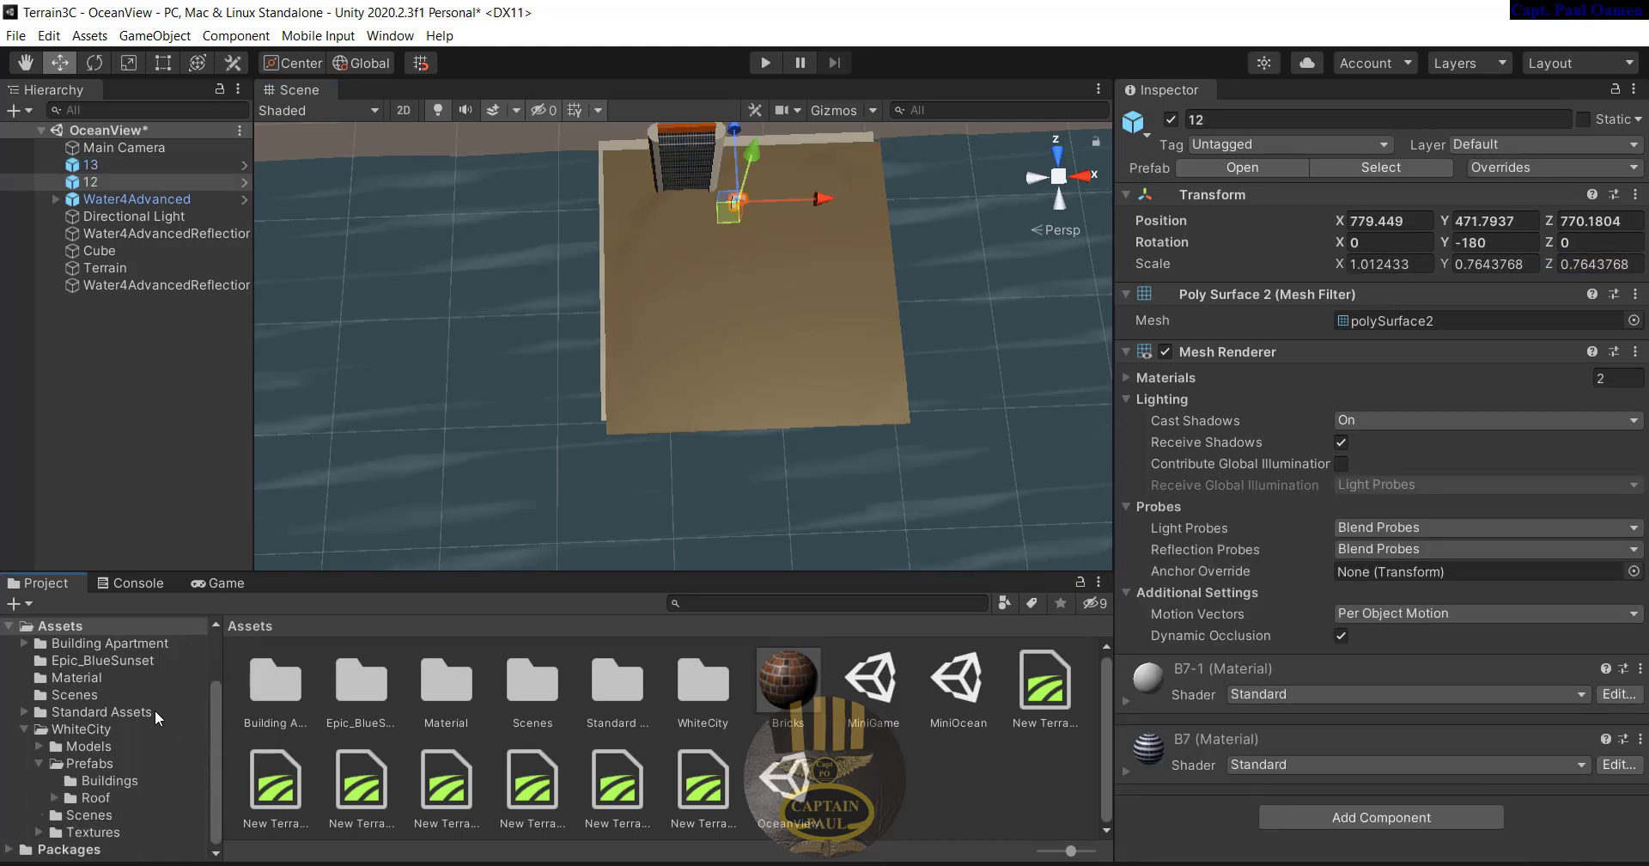
pyautogui.click(102, 756)
pyautogui.doubleClick(364, 694)
pyautogui.click(343, 688)
pyautogui.doubleClick(274, 685)
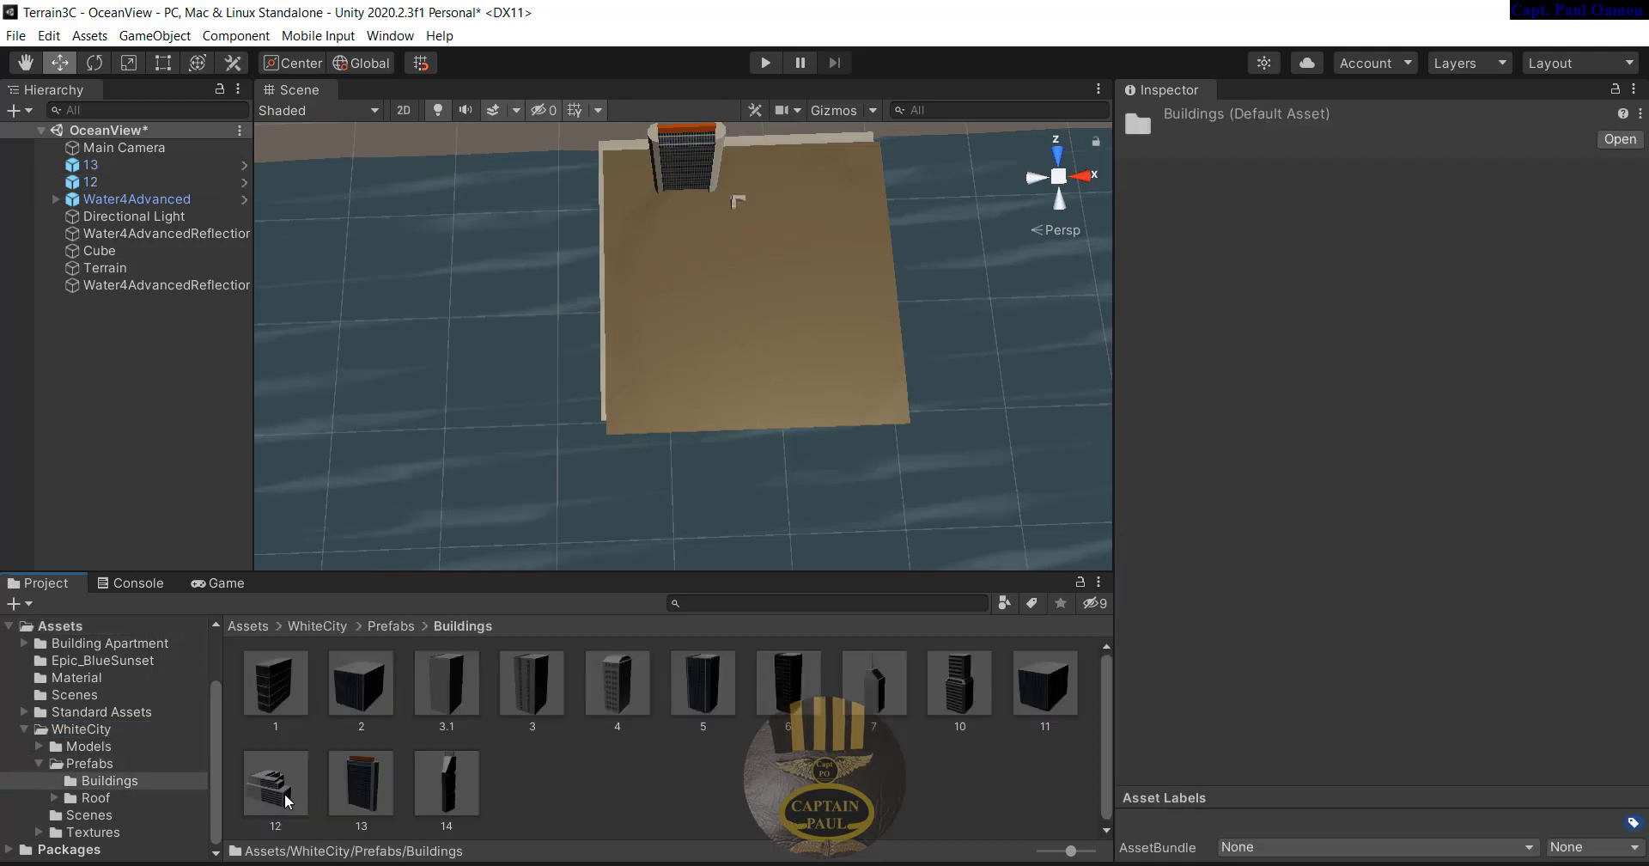
pyautogui.click(277, 786)
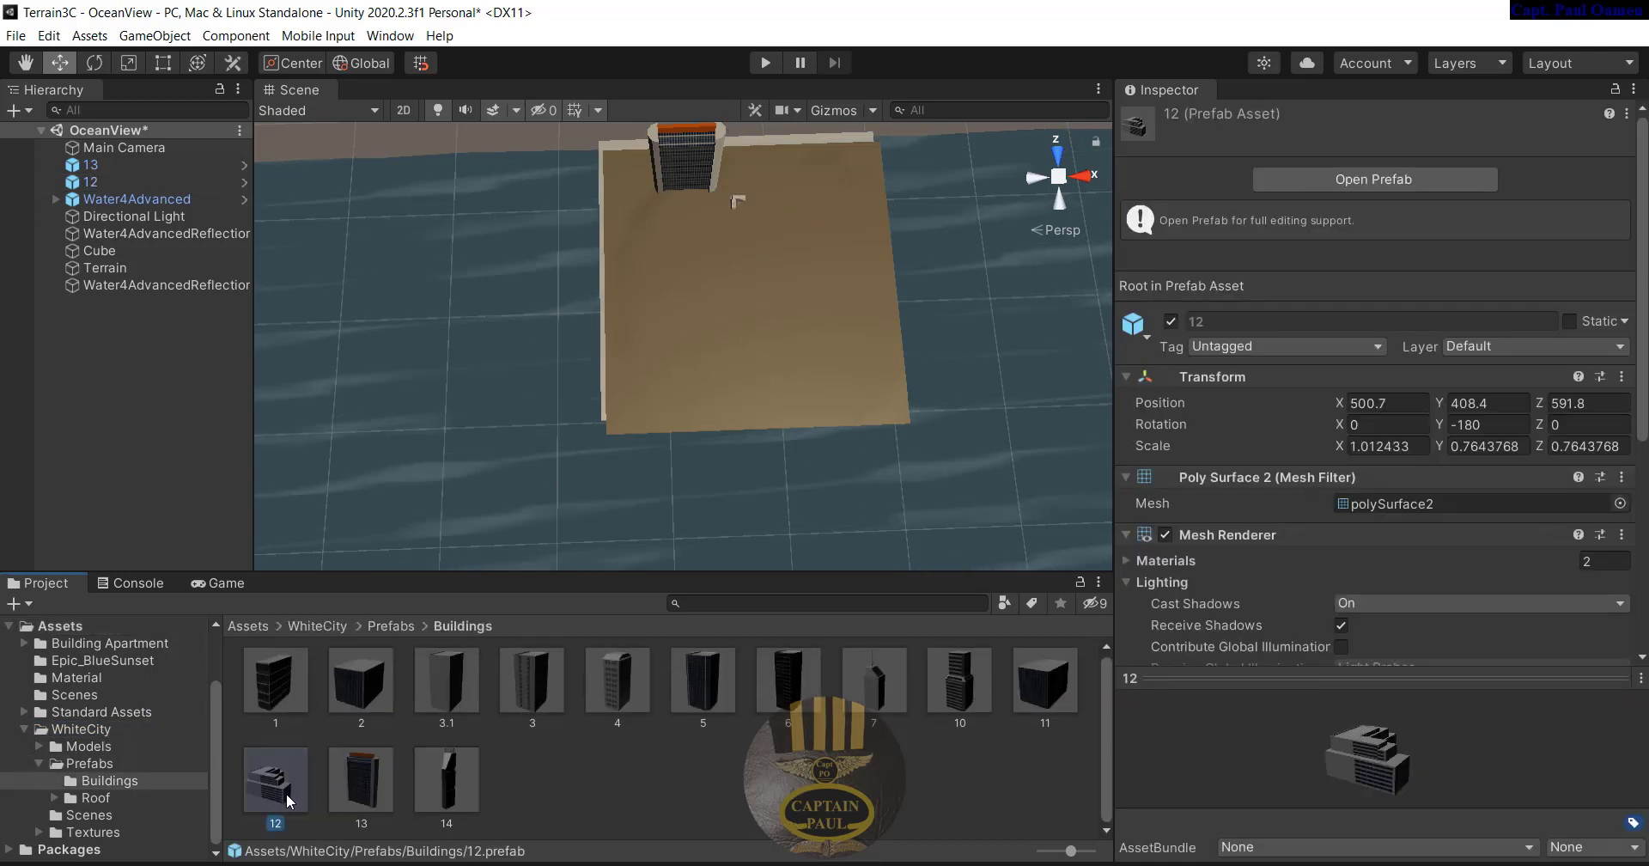
pyautogui.moveTo(280, 779); pyautogui.dragTo(744, 242)
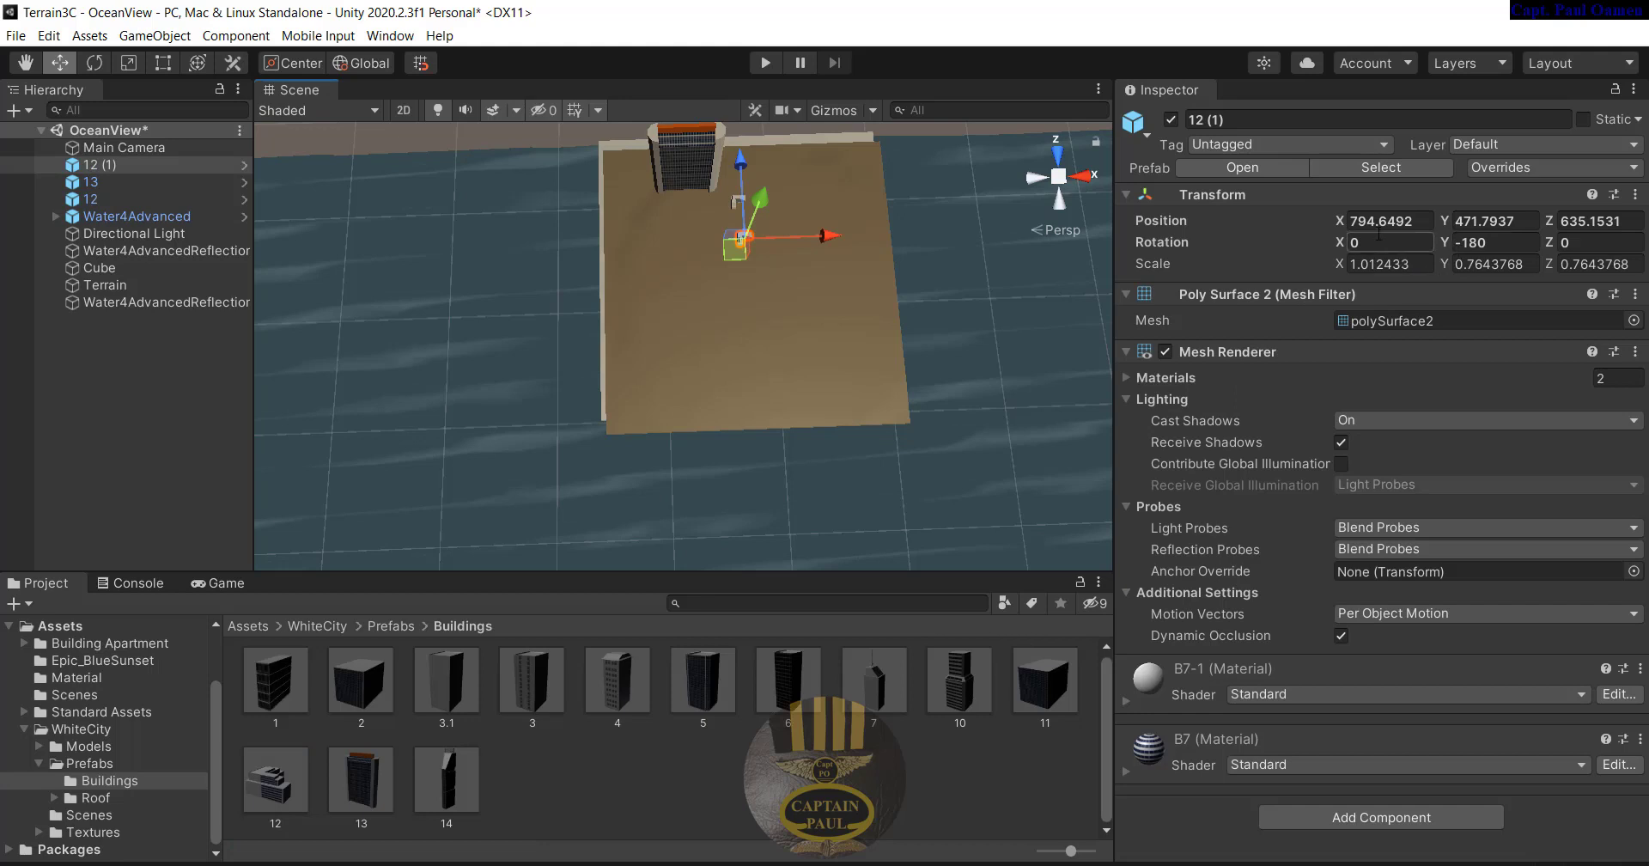
# Set the scale of the newly placed copy of building 12 to 8 on the X, Y and Z axes
pyautogui.click(1375, 263)
pyautogui.write('8')
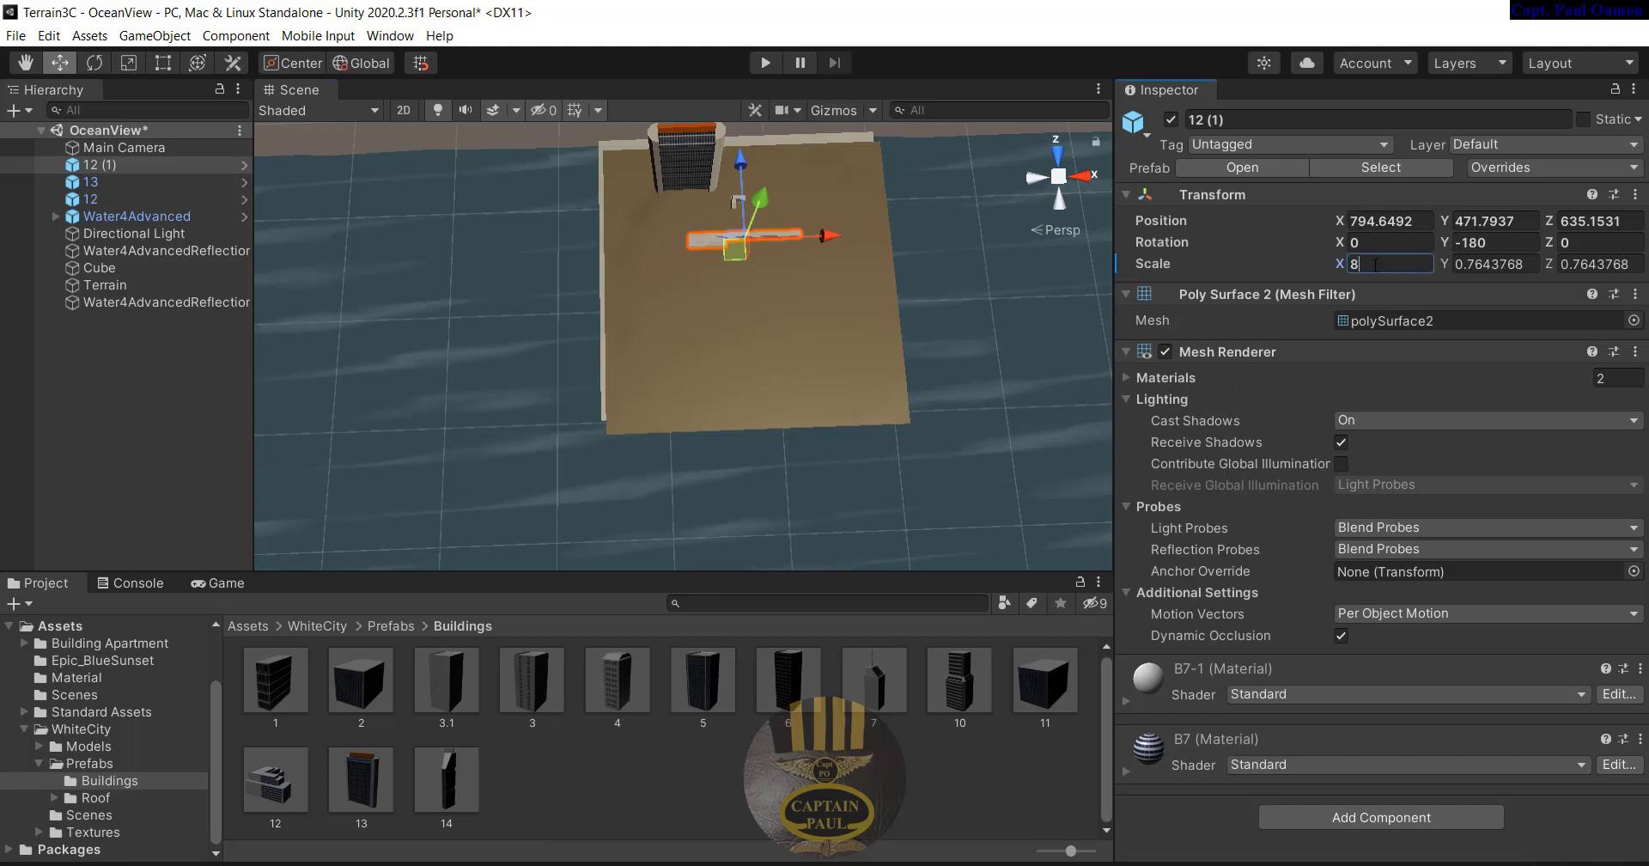
pyautogui.press('Tab')
pyautogui.write('8')
pyautogui.press('Tab')
pyautogui.write('8')
# Position the enlarged building 12 at X 976, Y 560, Z 740
pyautogui.click(1407, 222)
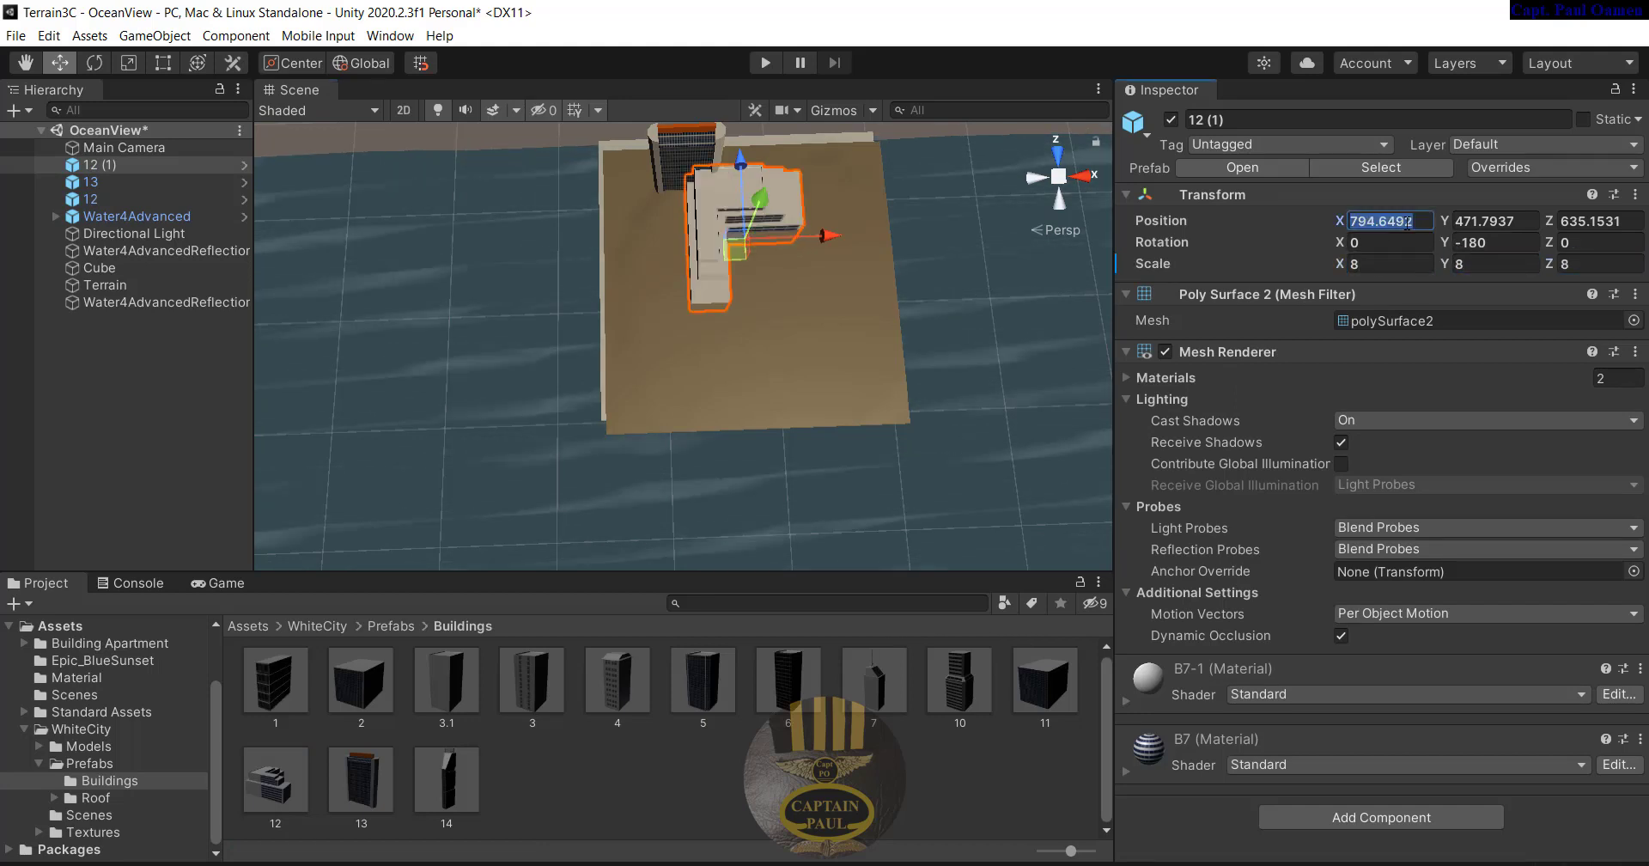
pyautogui.write('976')
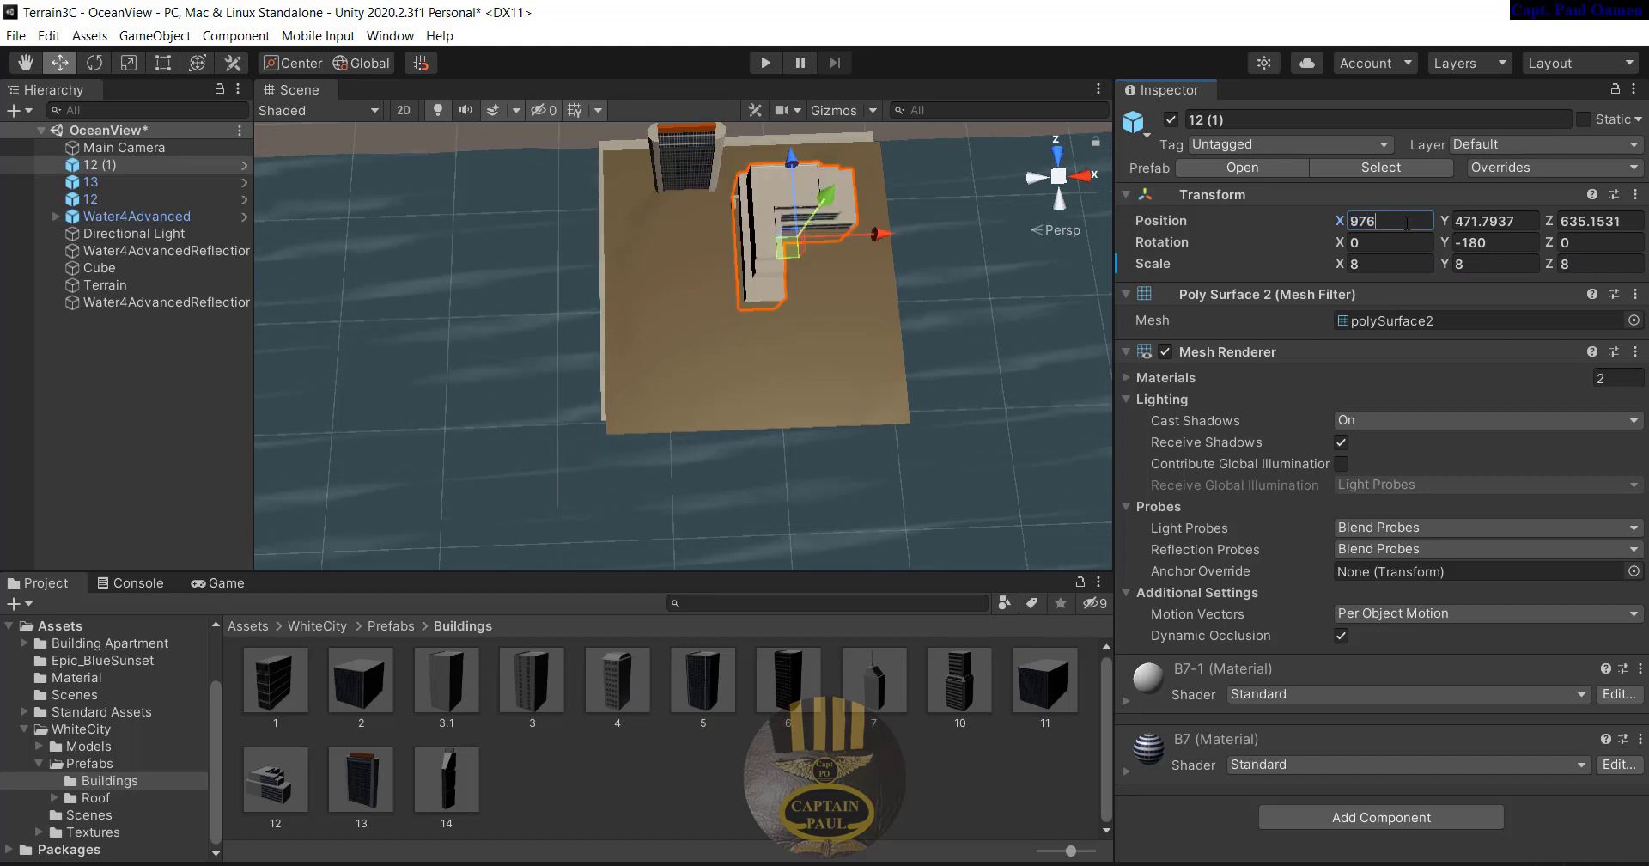
pyautogui.press('Tab')
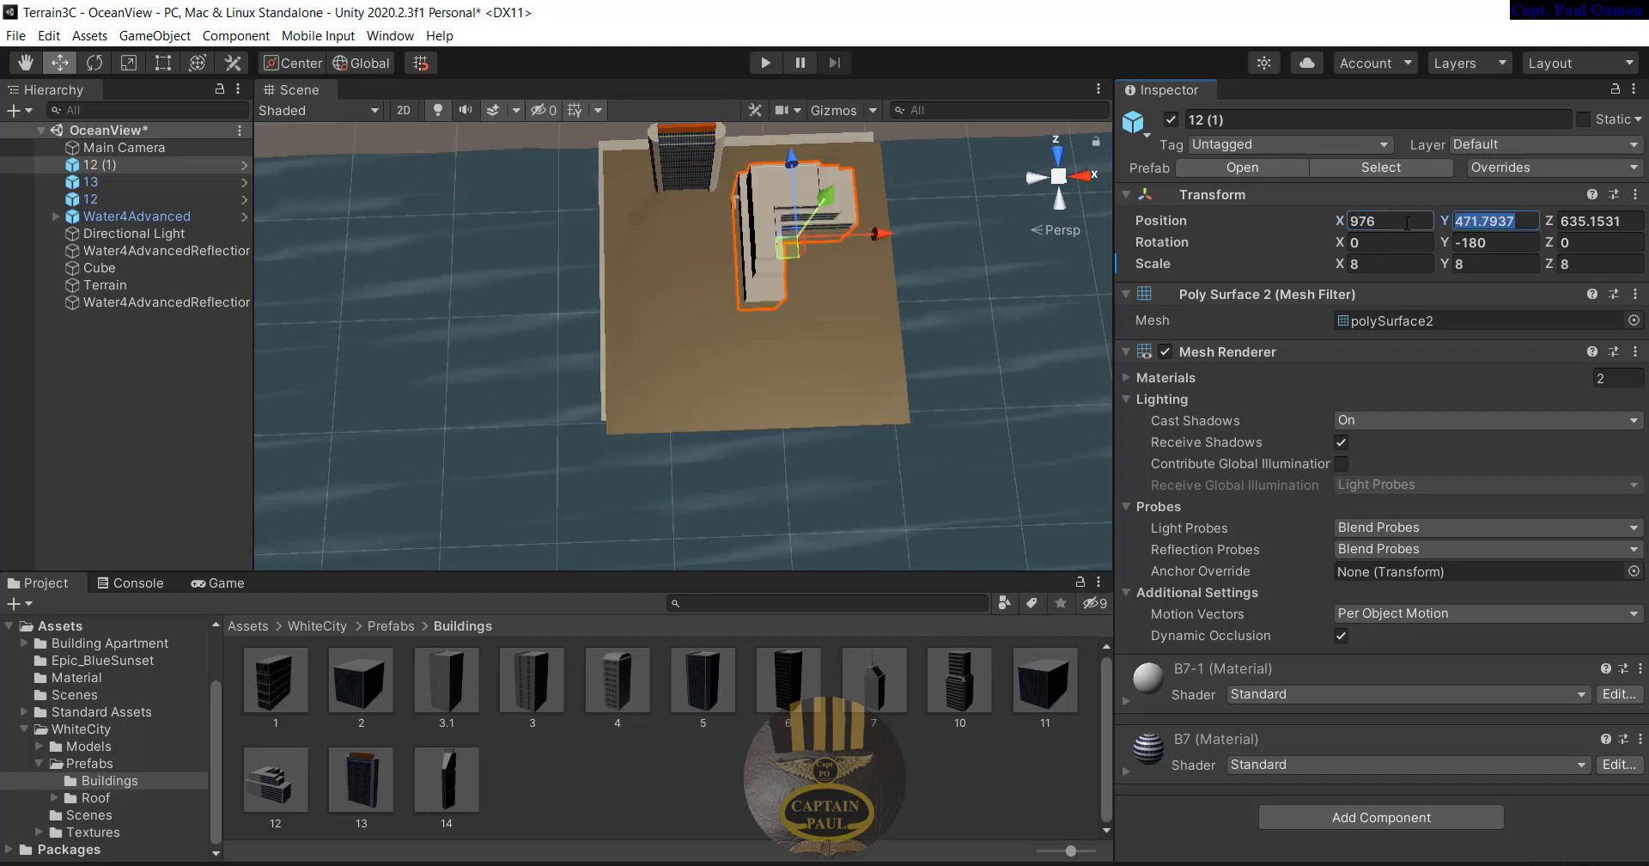
pyautogui.write('56')
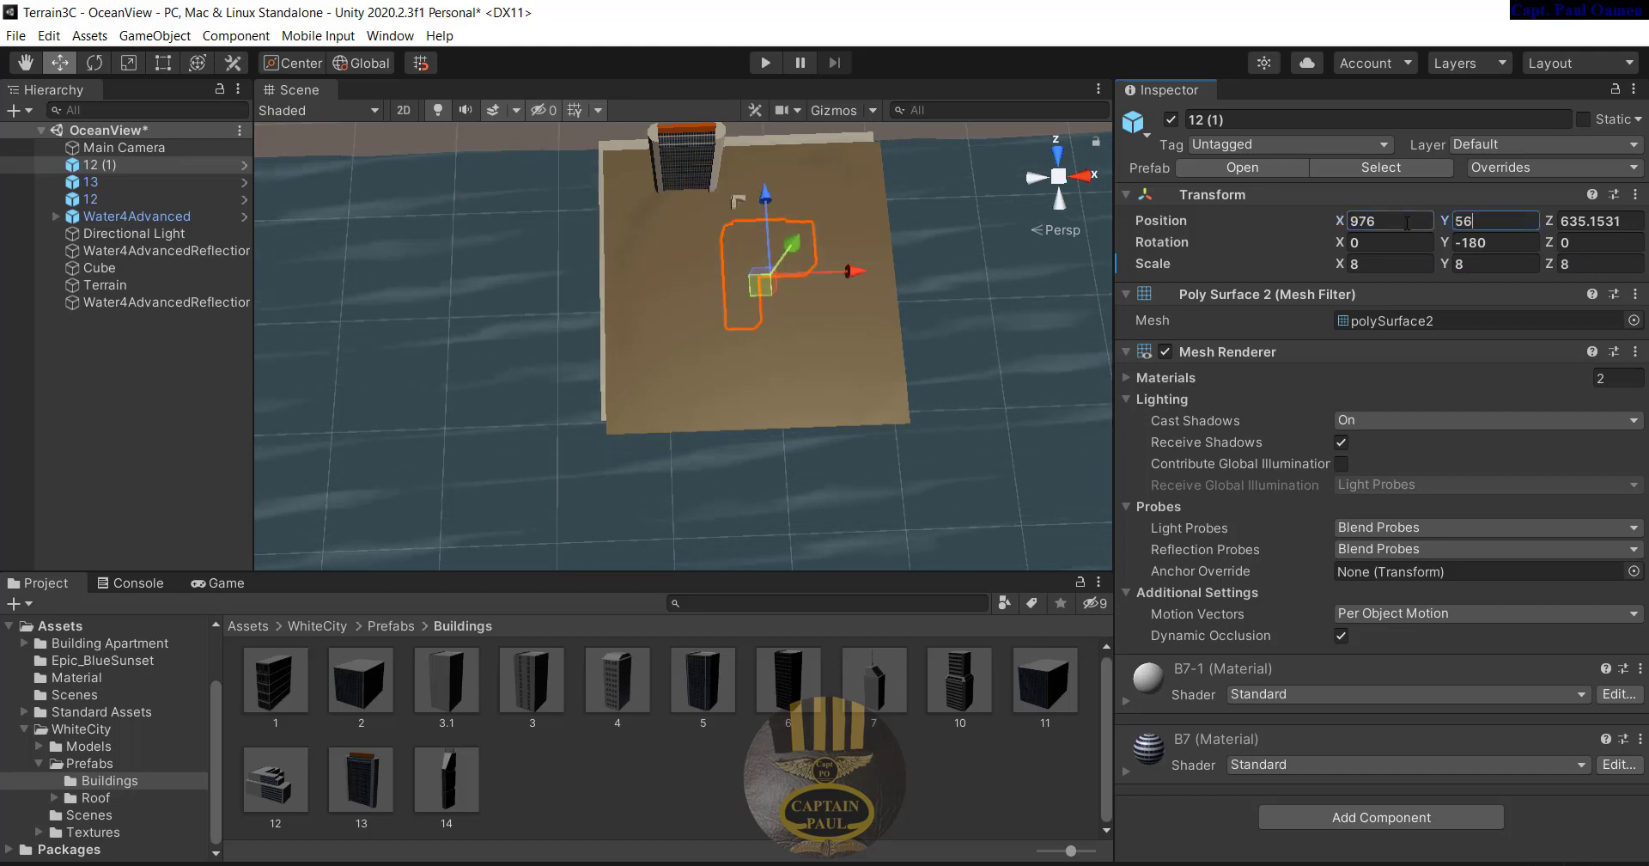
pyautogui.write('0')
pyautogui.press('Tab')
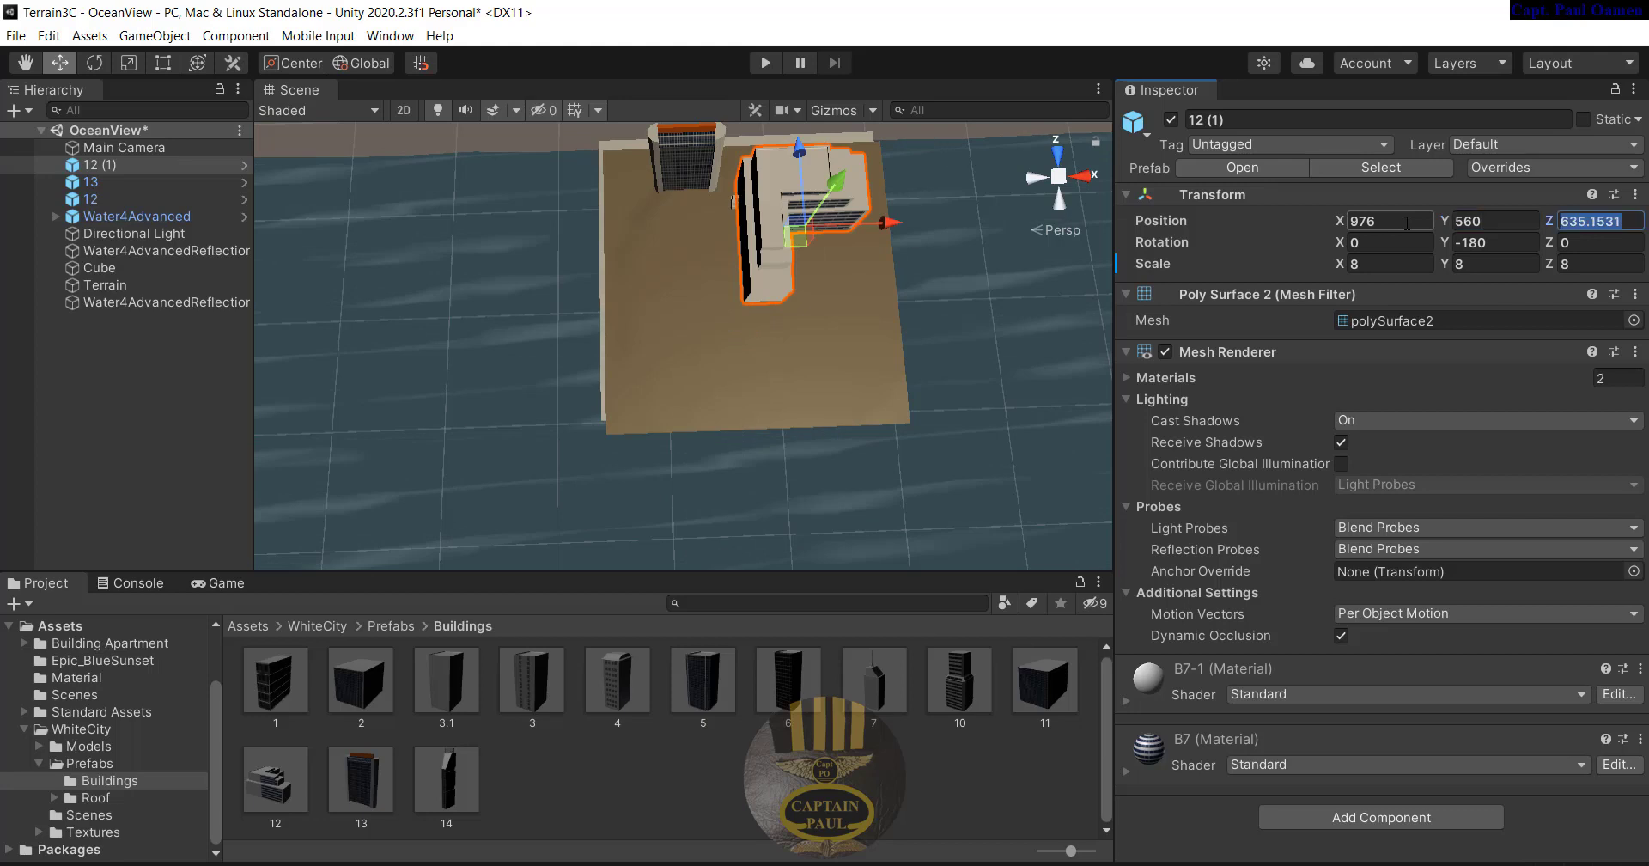
pyautogui.write('740')
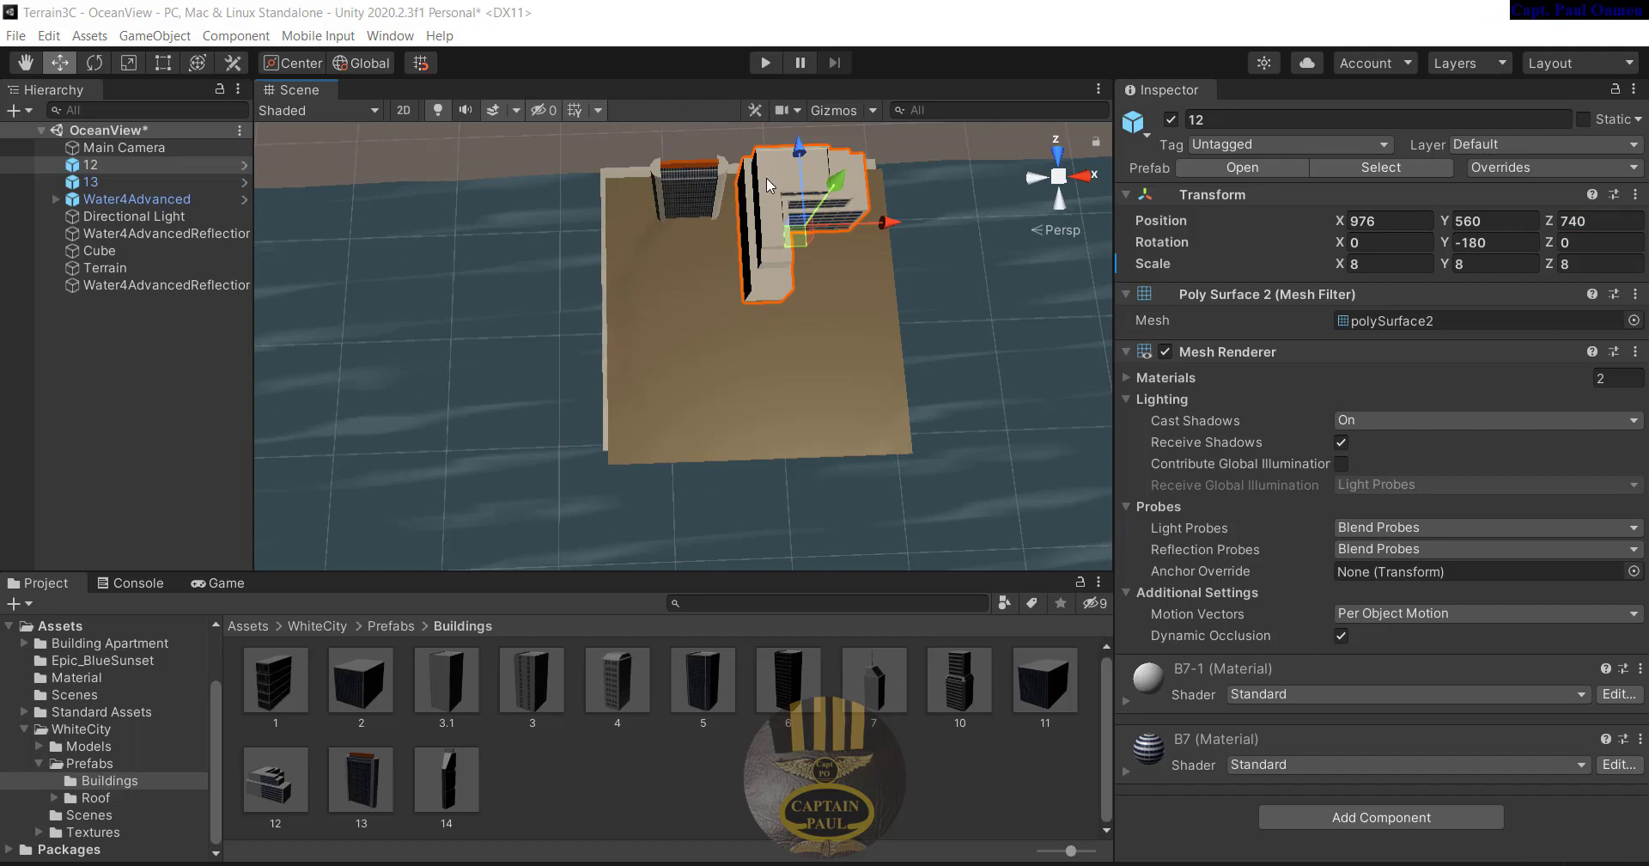
# Duplicate building 12, set the copy's Y rotation to 0 and move it to Z 258 near the terrain's front edge
pyautogui.hotkey('ctrl', 'd')
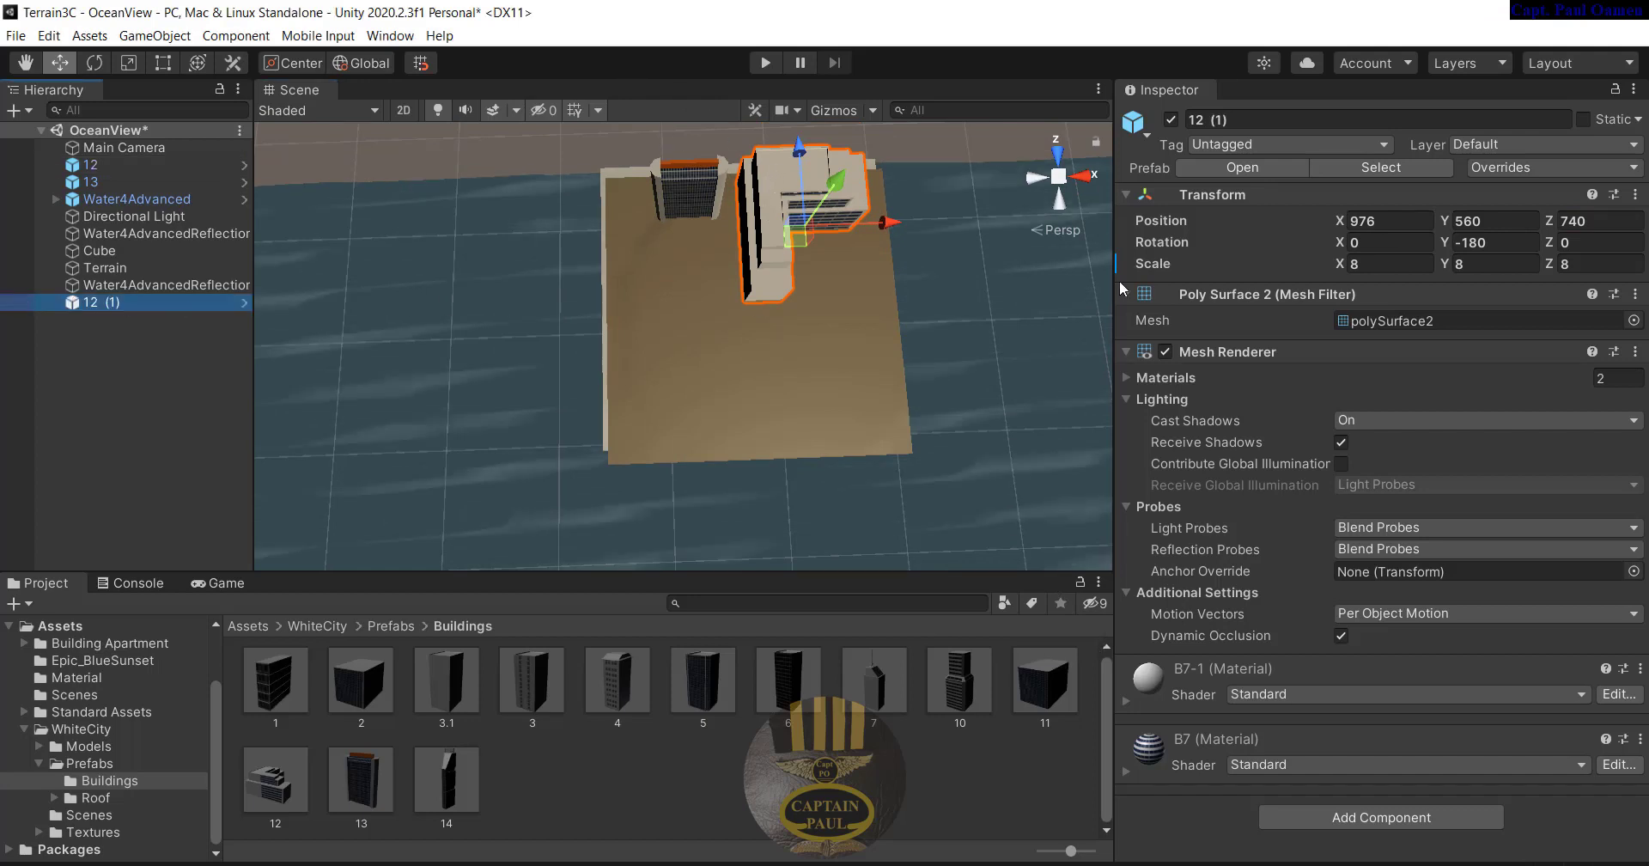
pyautogui.click(1491, 248)
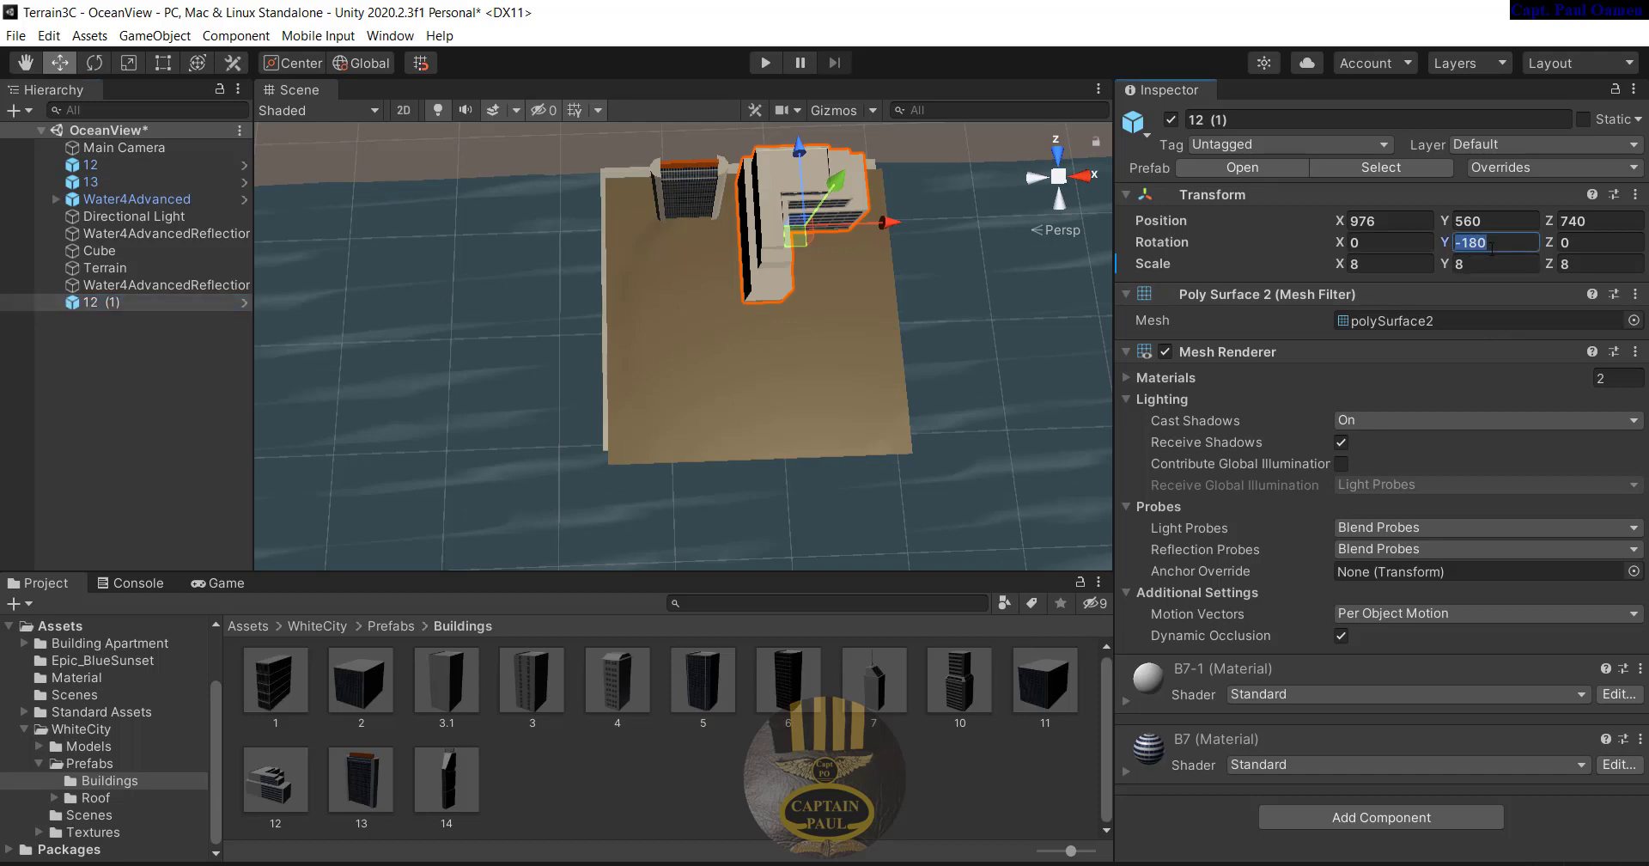
pyautogui.write('0')
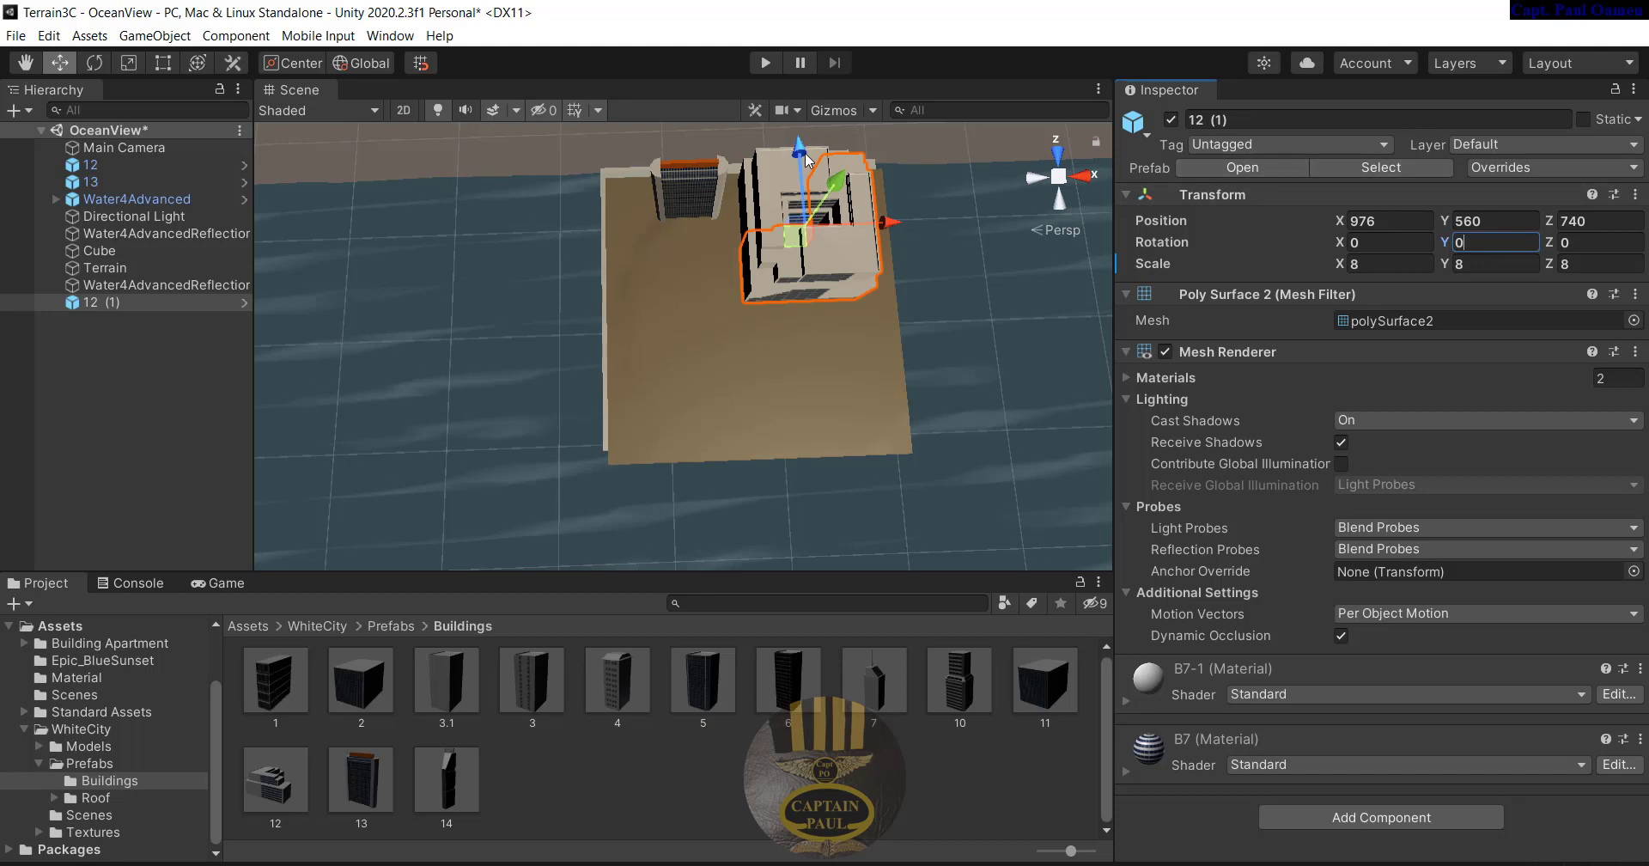
pyautogui.moveTo(806, 157); pyautogui.dragTo(812, 300)
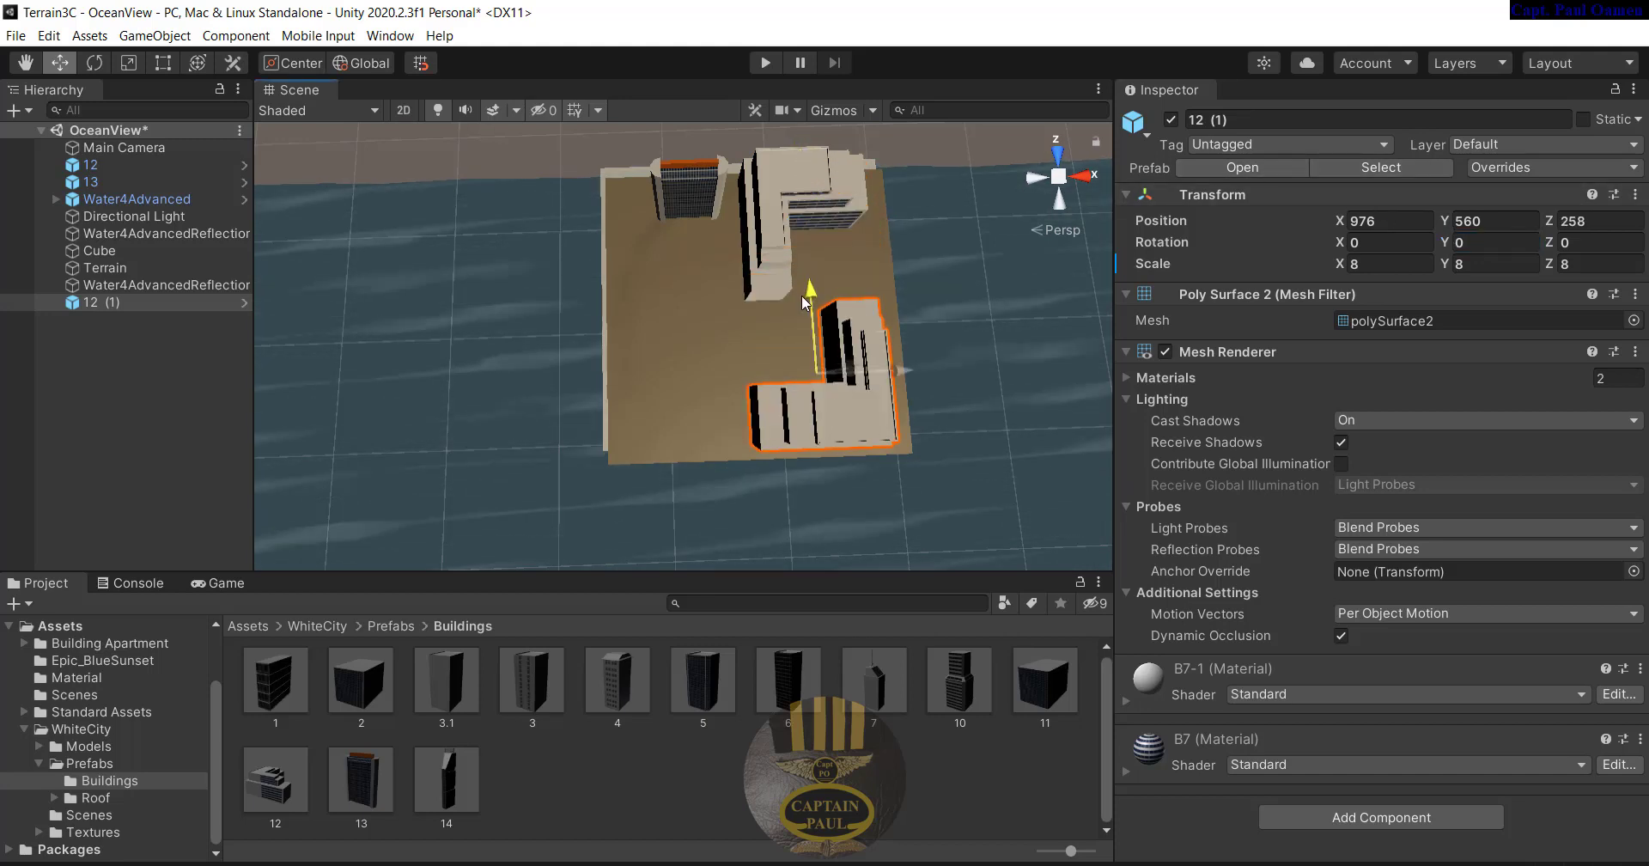
# Run the scene to preview the buildings through the camera, and stop it
pyautogui.click(768, 64)
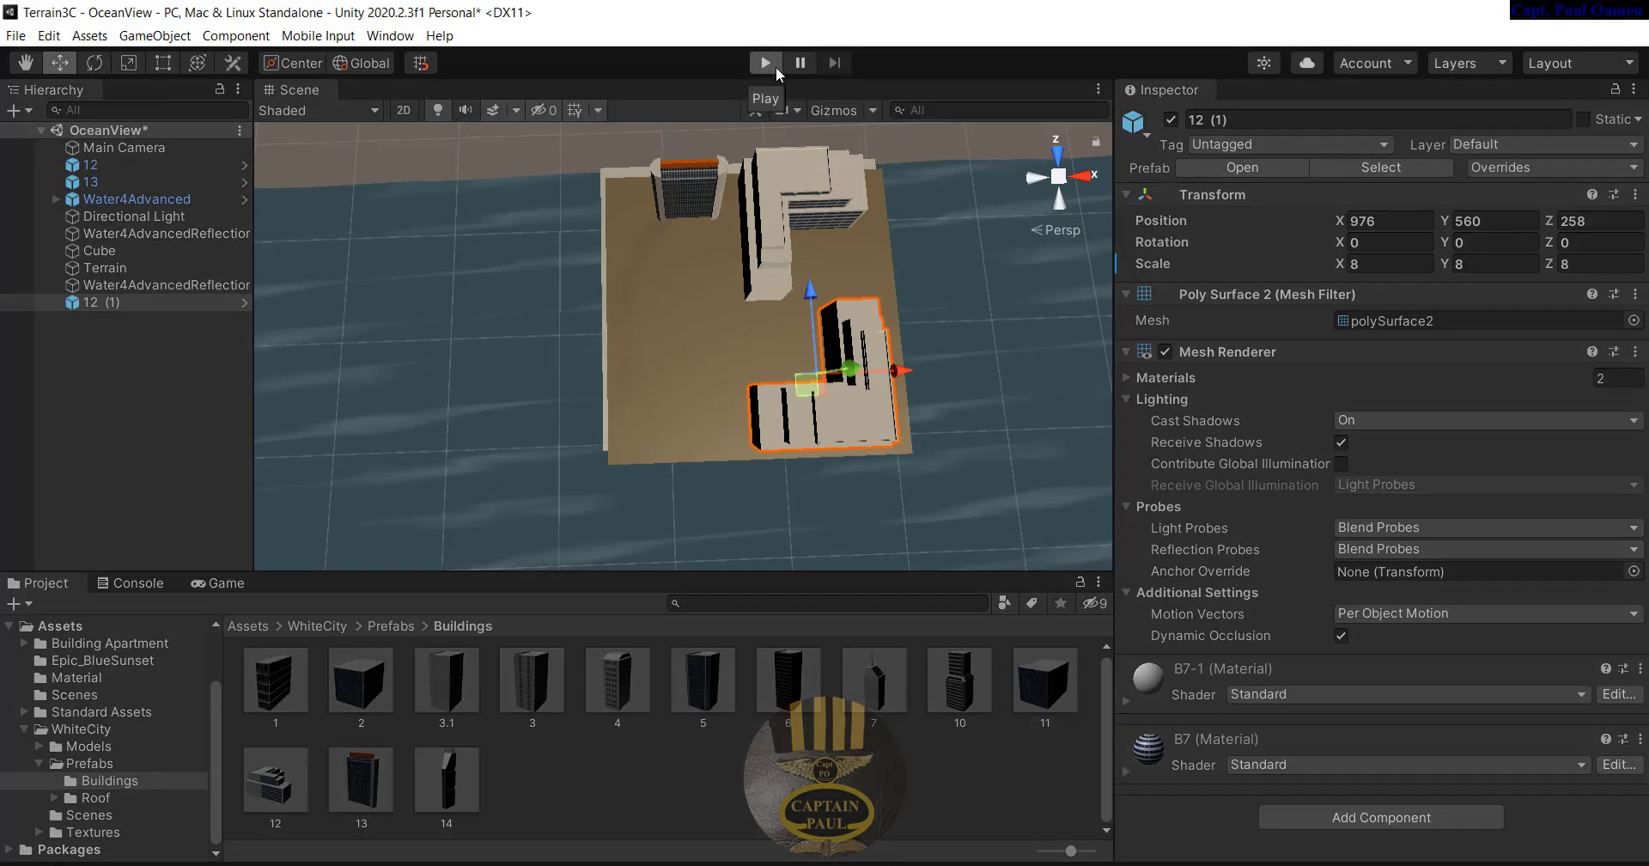
pyautogui.click(776, 65)
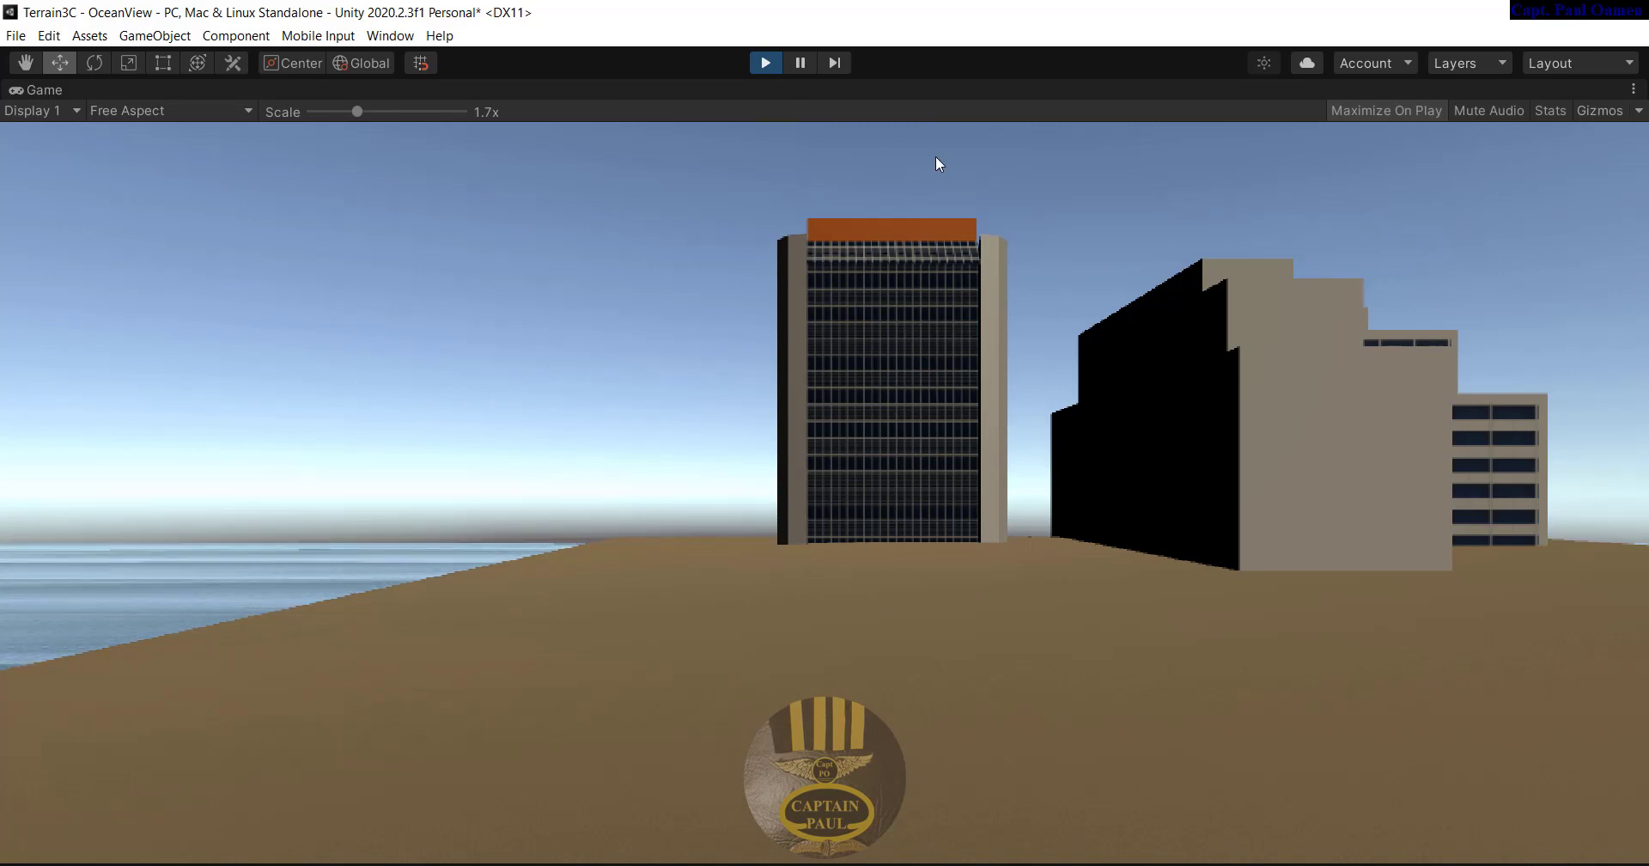
pyautogui.click(764, 64)
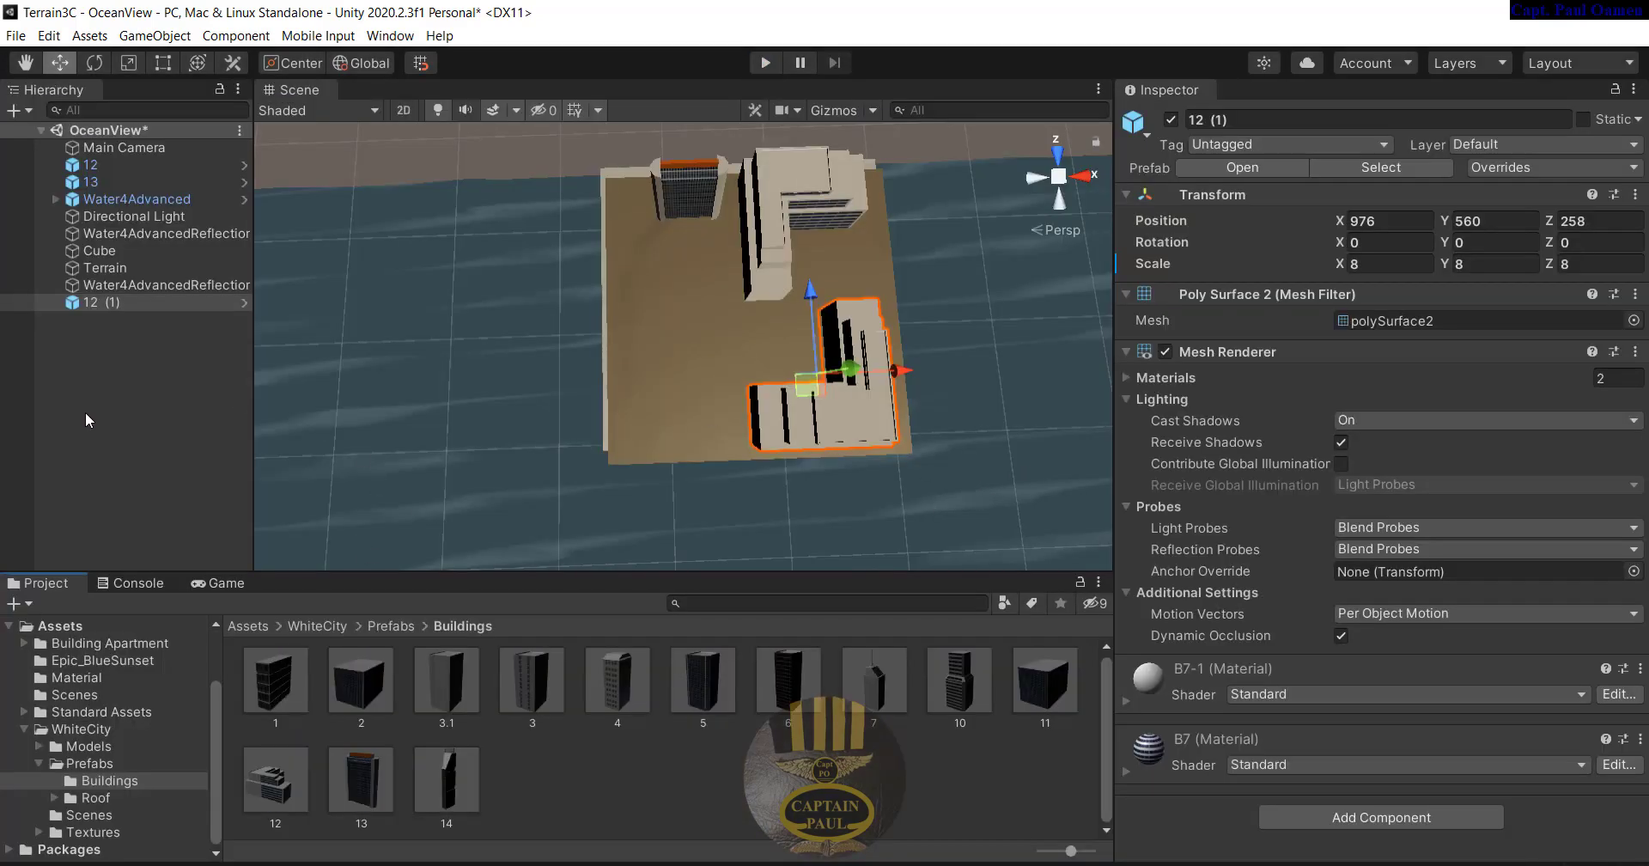
# Place the FPSController prefab from the Standard Assets FirstPersonCharacter prefabs on the open sand at about X 469.5, Z 496.1
pyautogui.rightClick(86, 410)
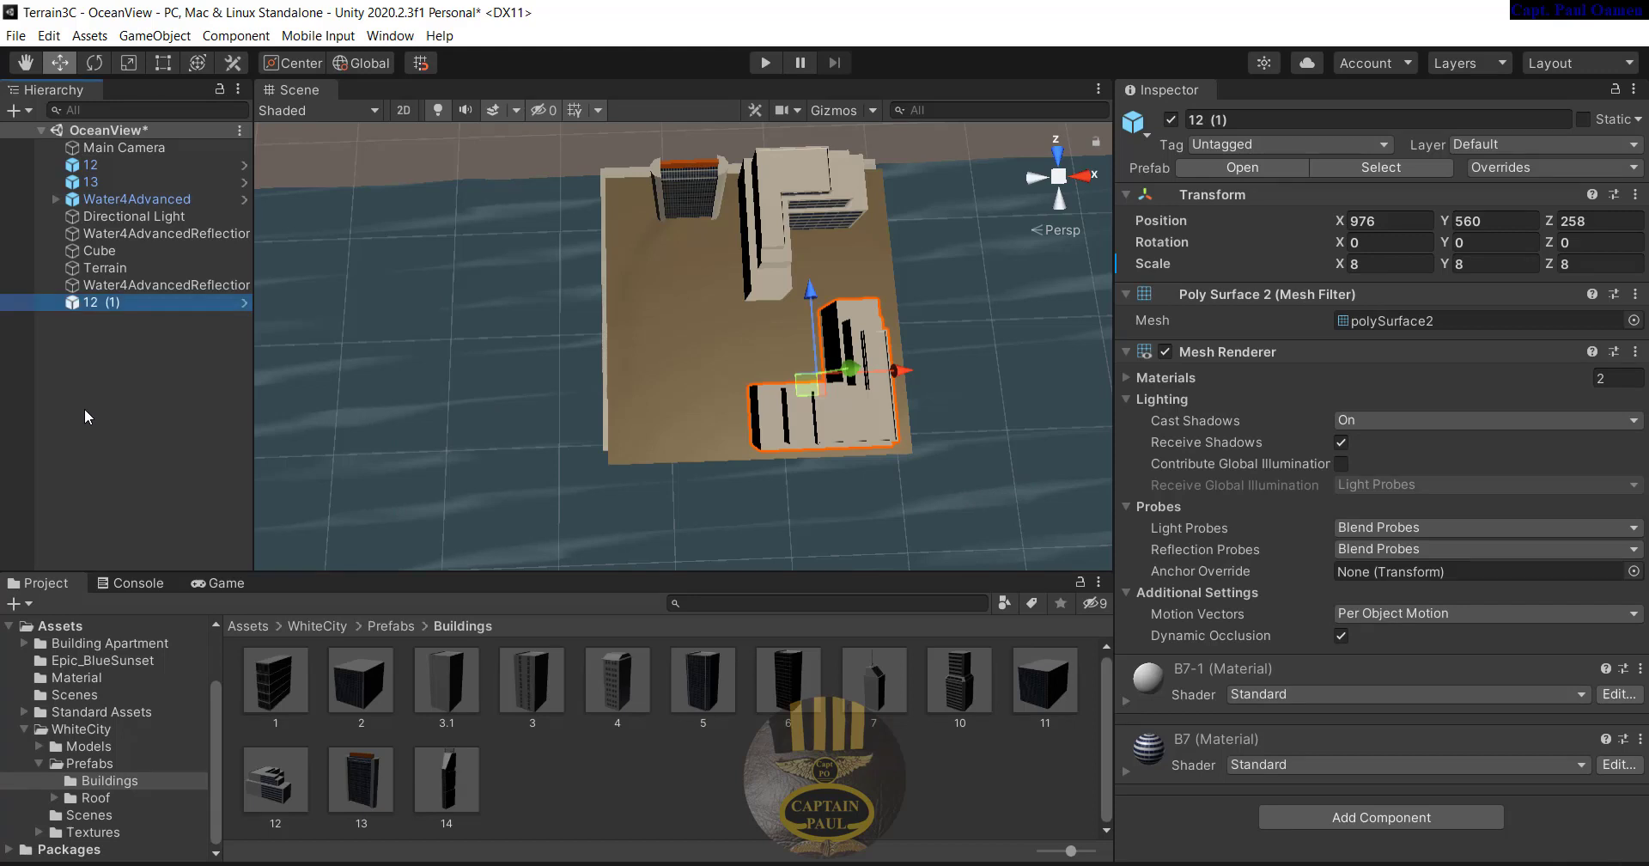
pyautogui.click(58, 501)
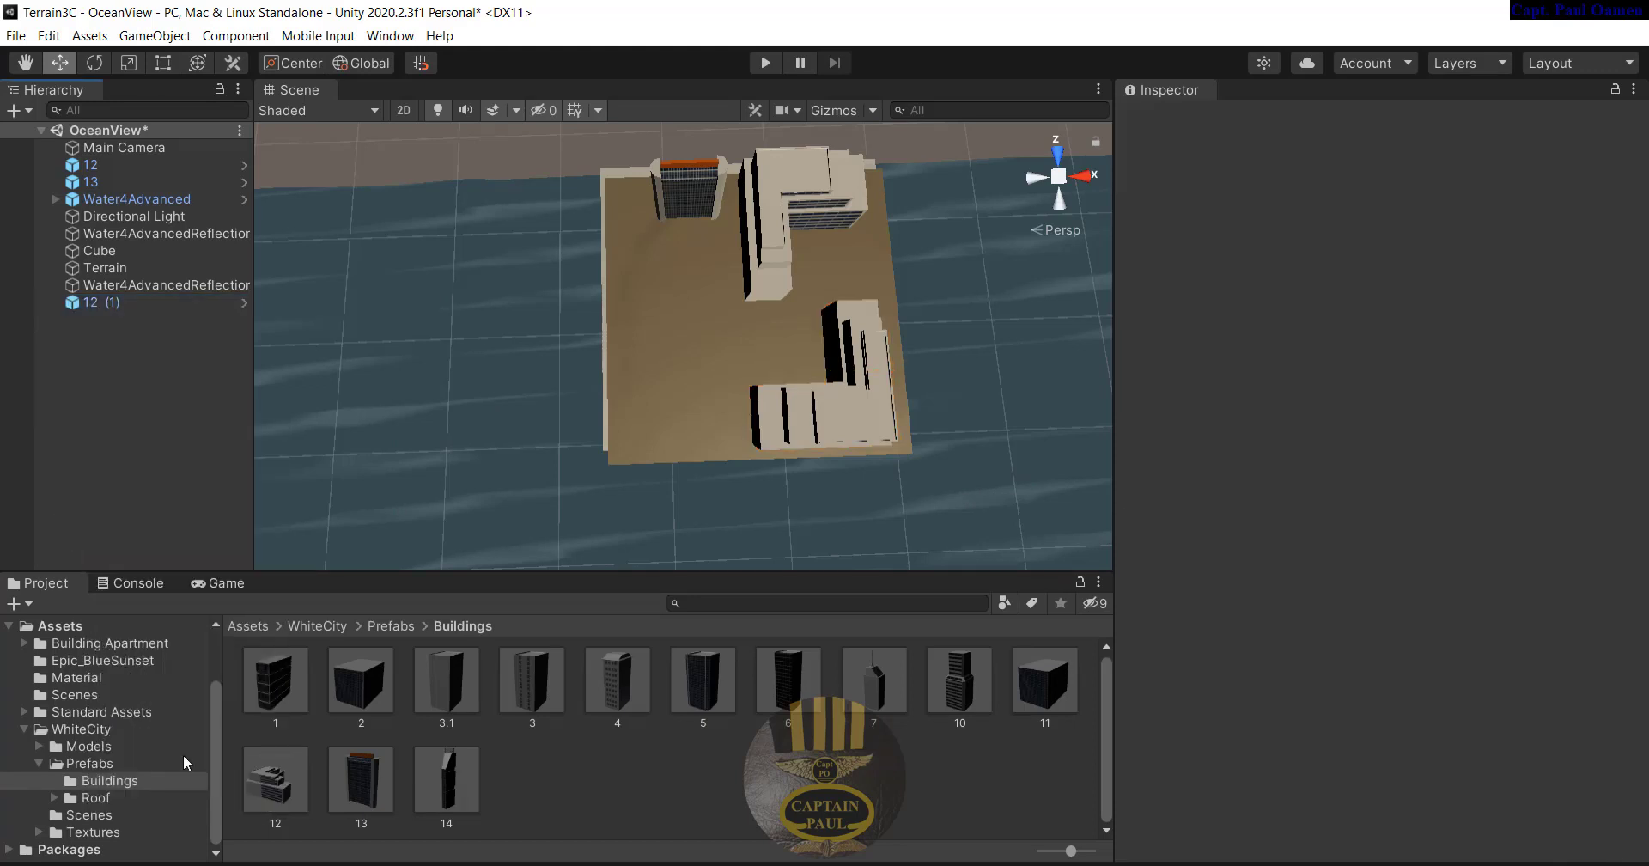
pyautogui.click(137, 713)
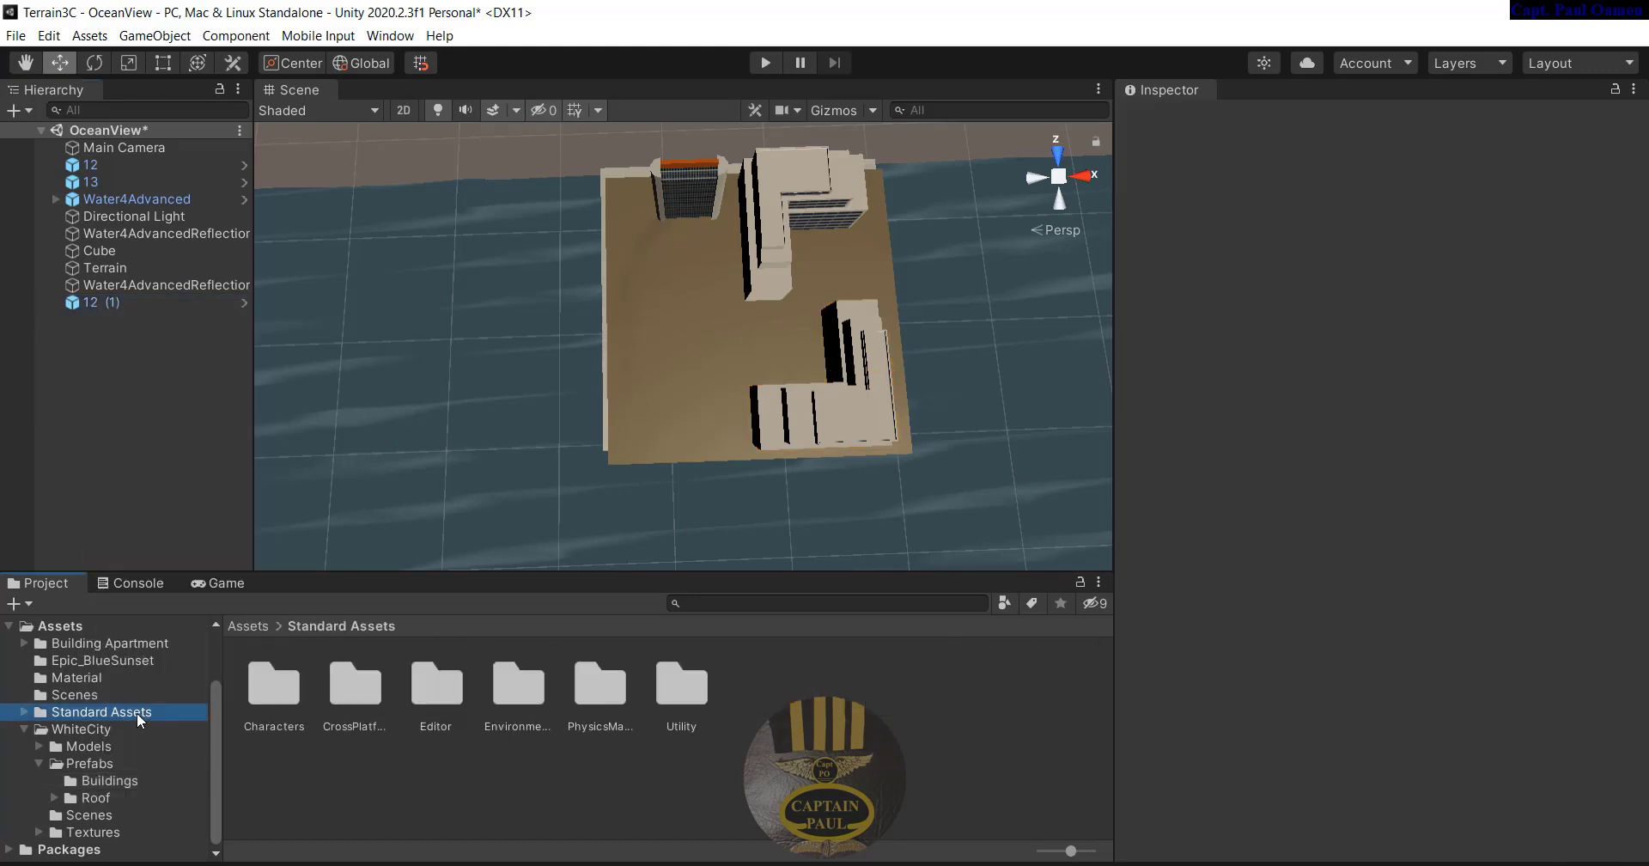
pyautogui.doubleClick(290, 707)
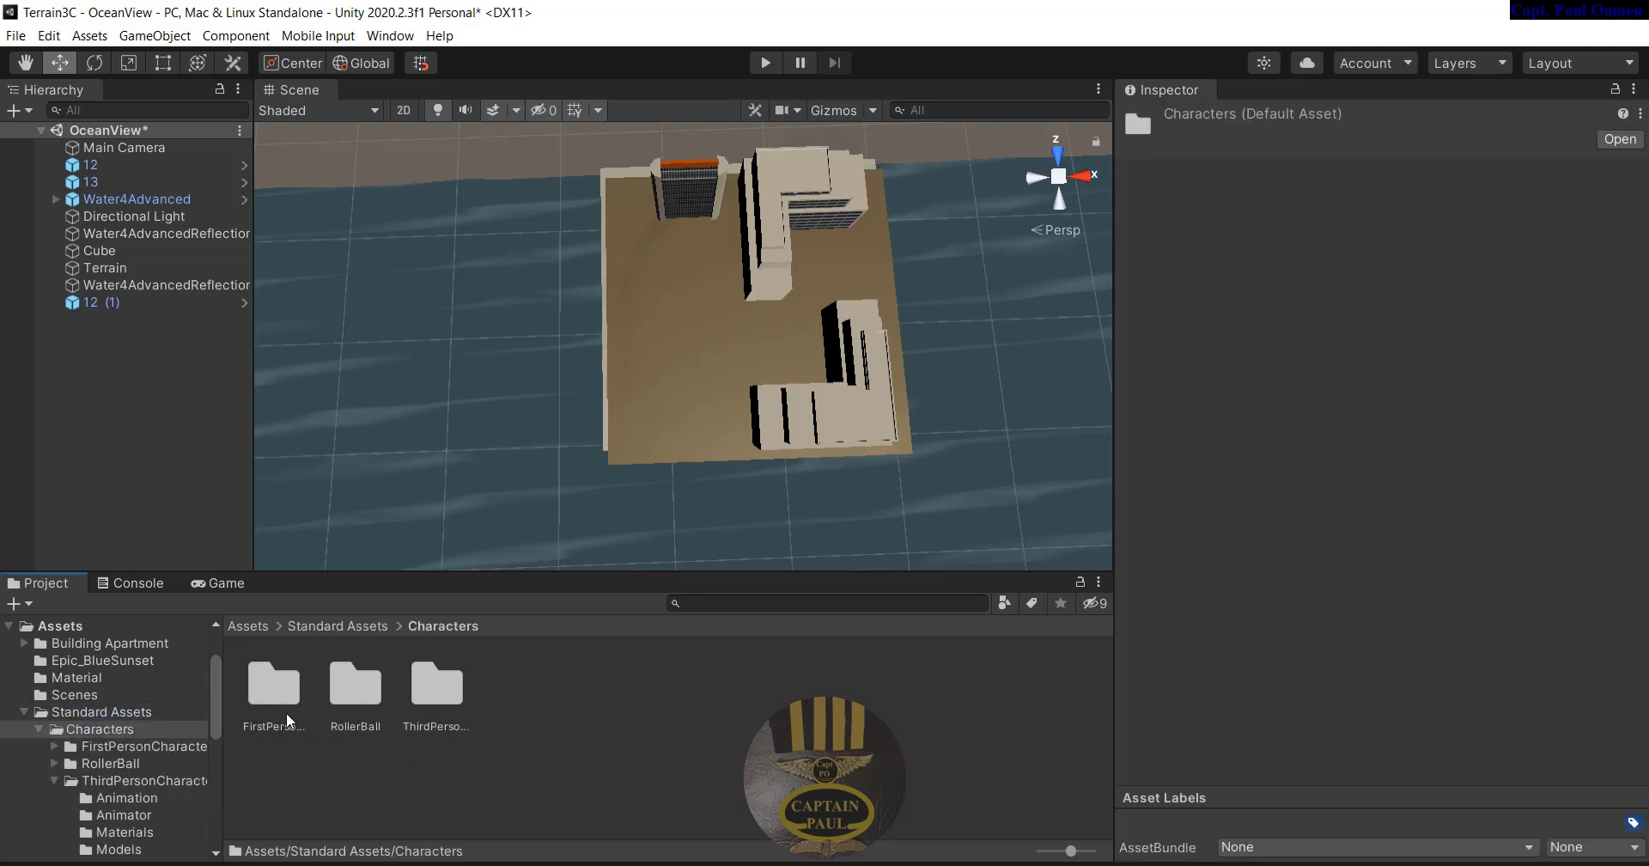
pyautogui.doubleClick(272, 706)
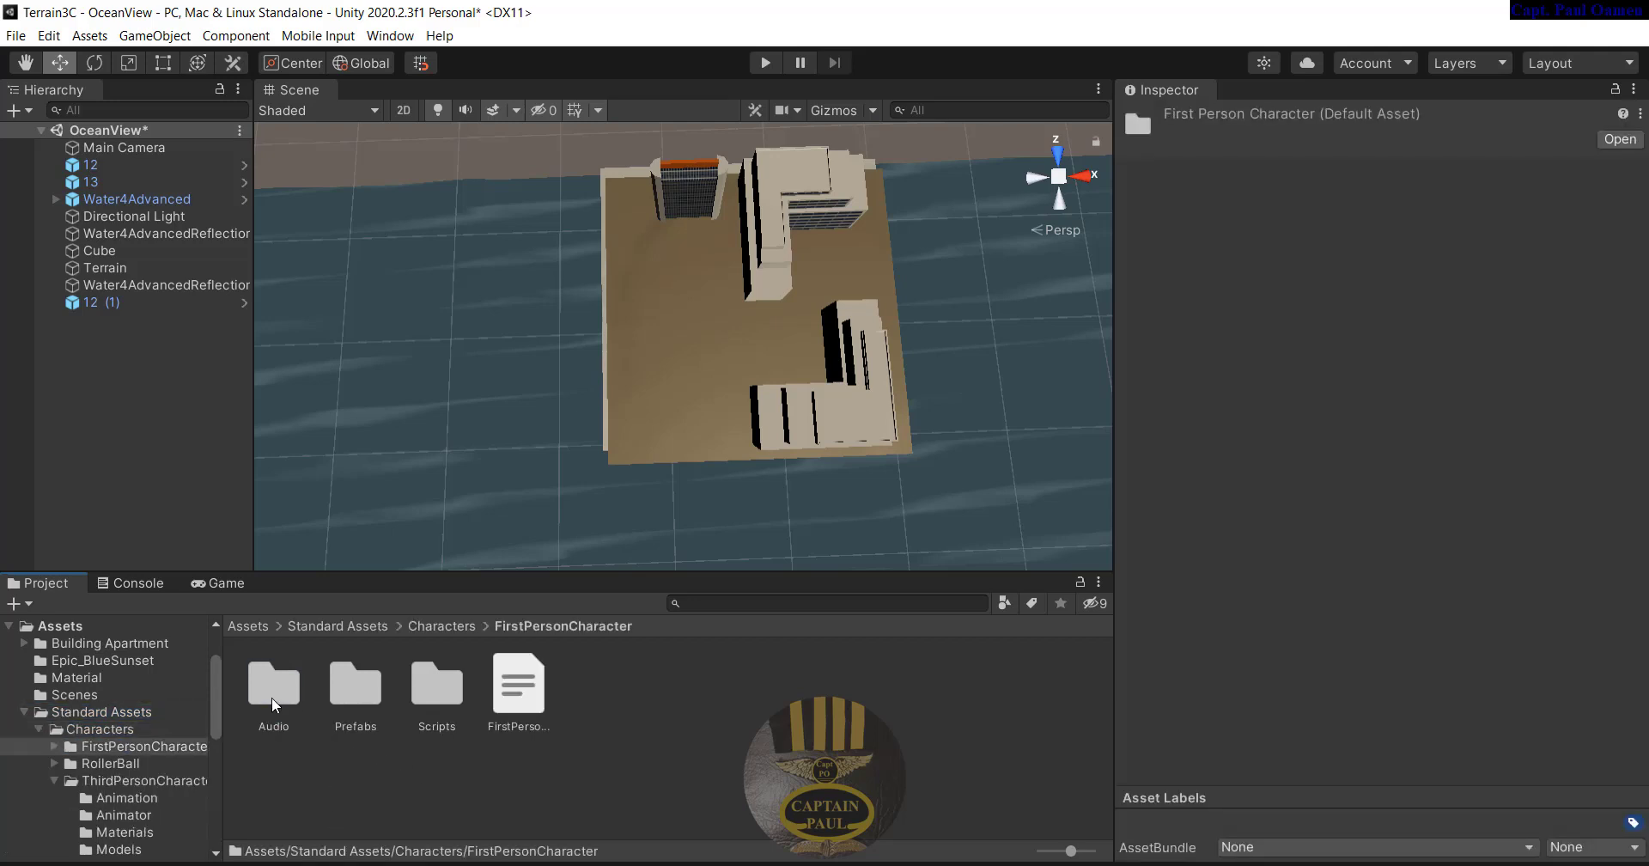
pyautogui.doubleClick(371, 696)
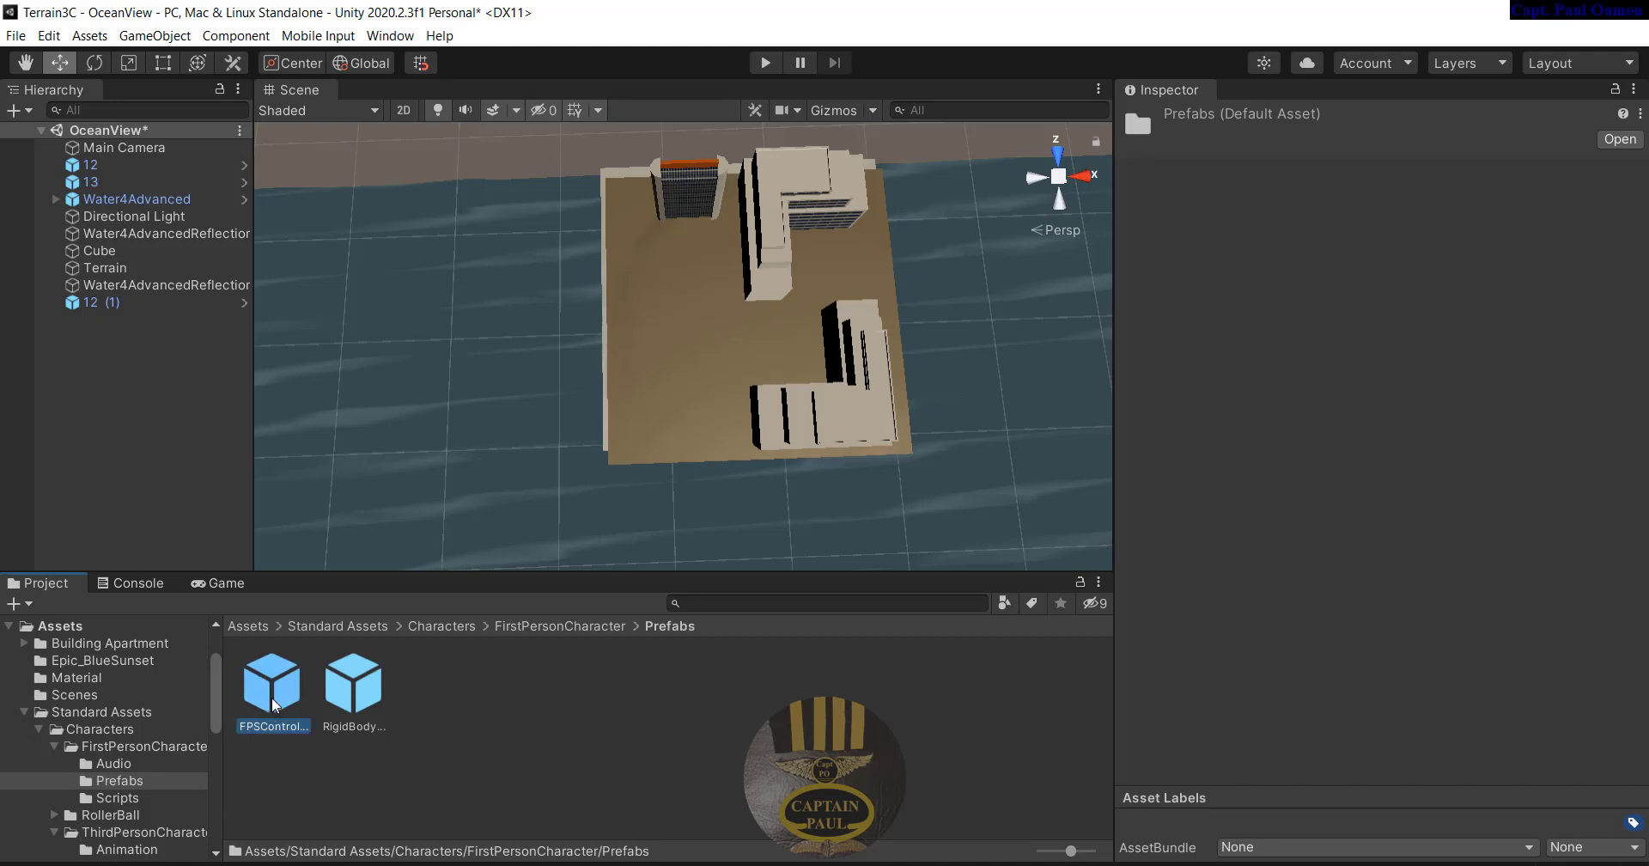
pyautogui.moveTo(271, 699); pyautogui.dragTo(653, 313)
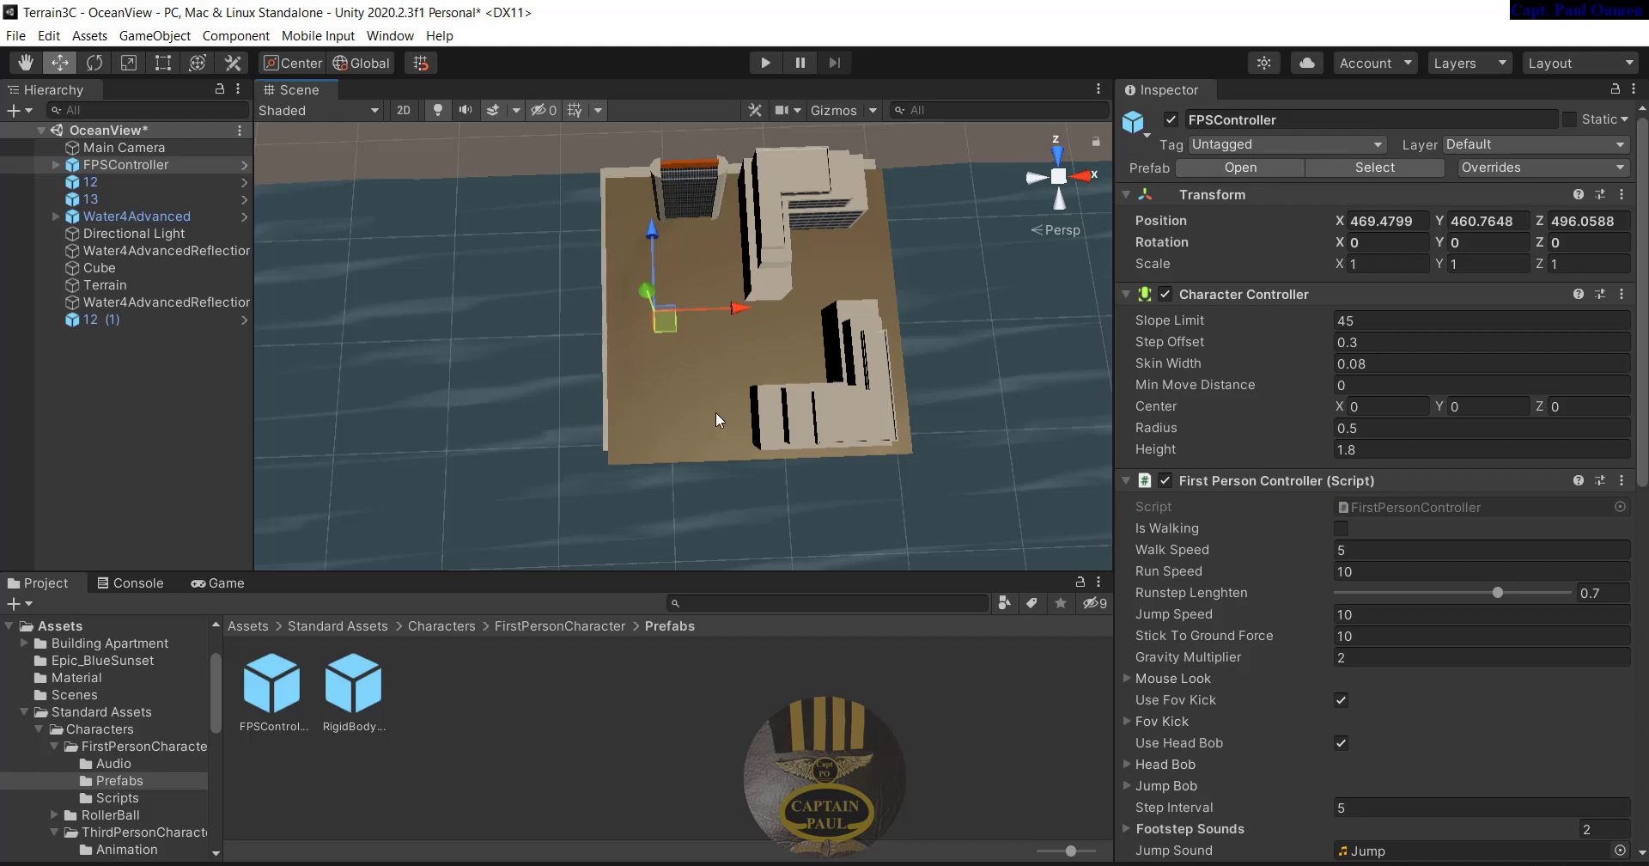
# Add Building_Apartment_13 from the Building Apartment prefabs to the scene at about X 710.5, Y 460.8, Z 749.5
pyautogui.click(88, 642)
pyautogui.doubleClick(354, 692)
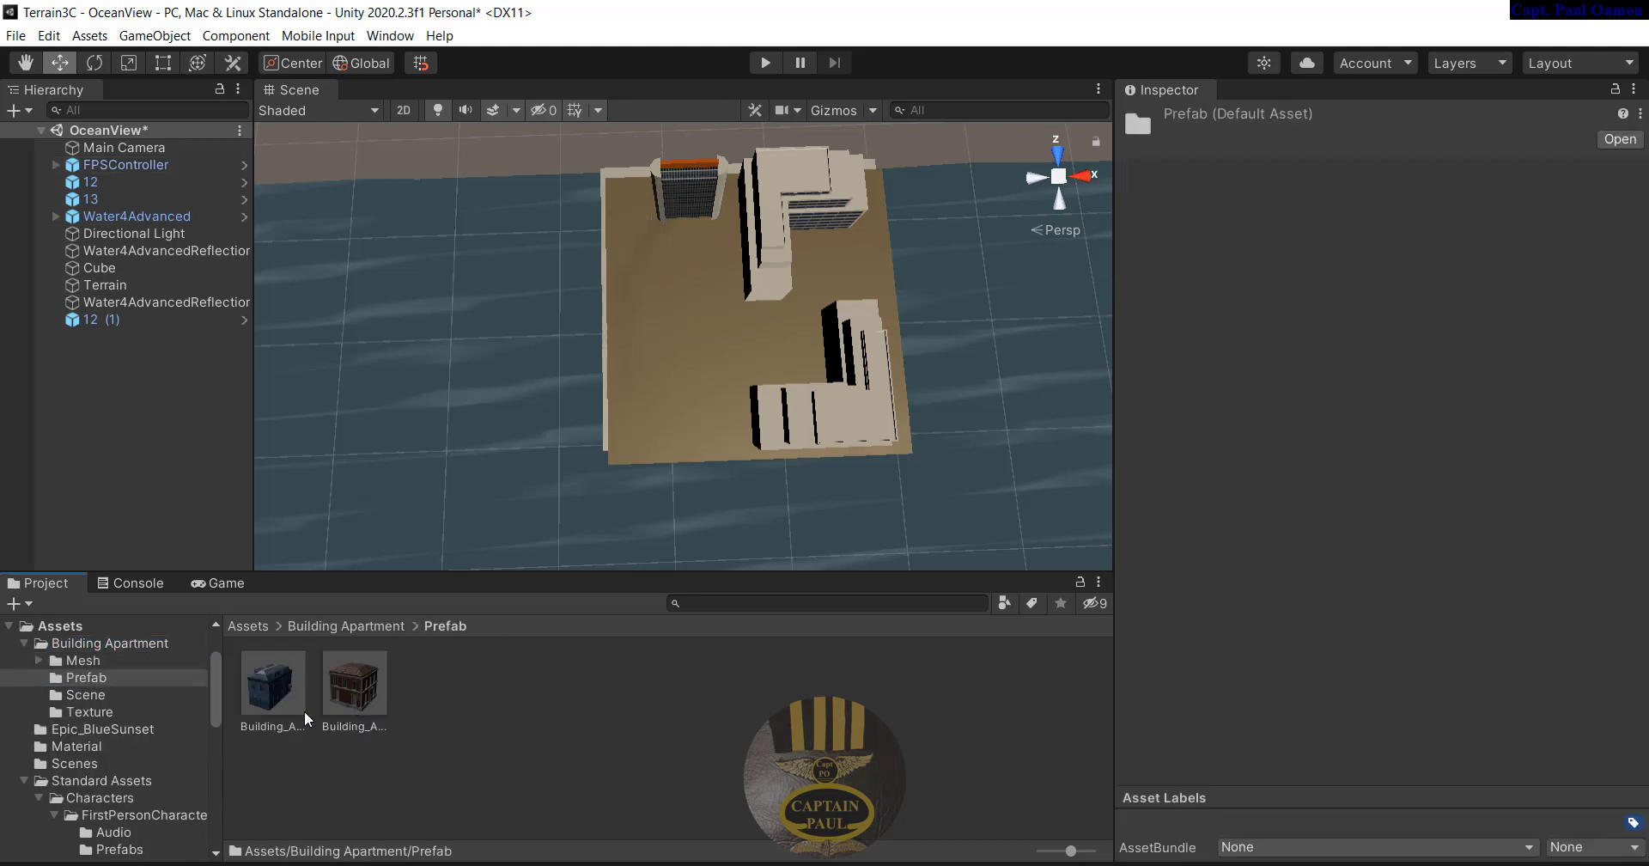
pyautogui.moveTo(354, 687); pyautogui.dragTo(138, 158)
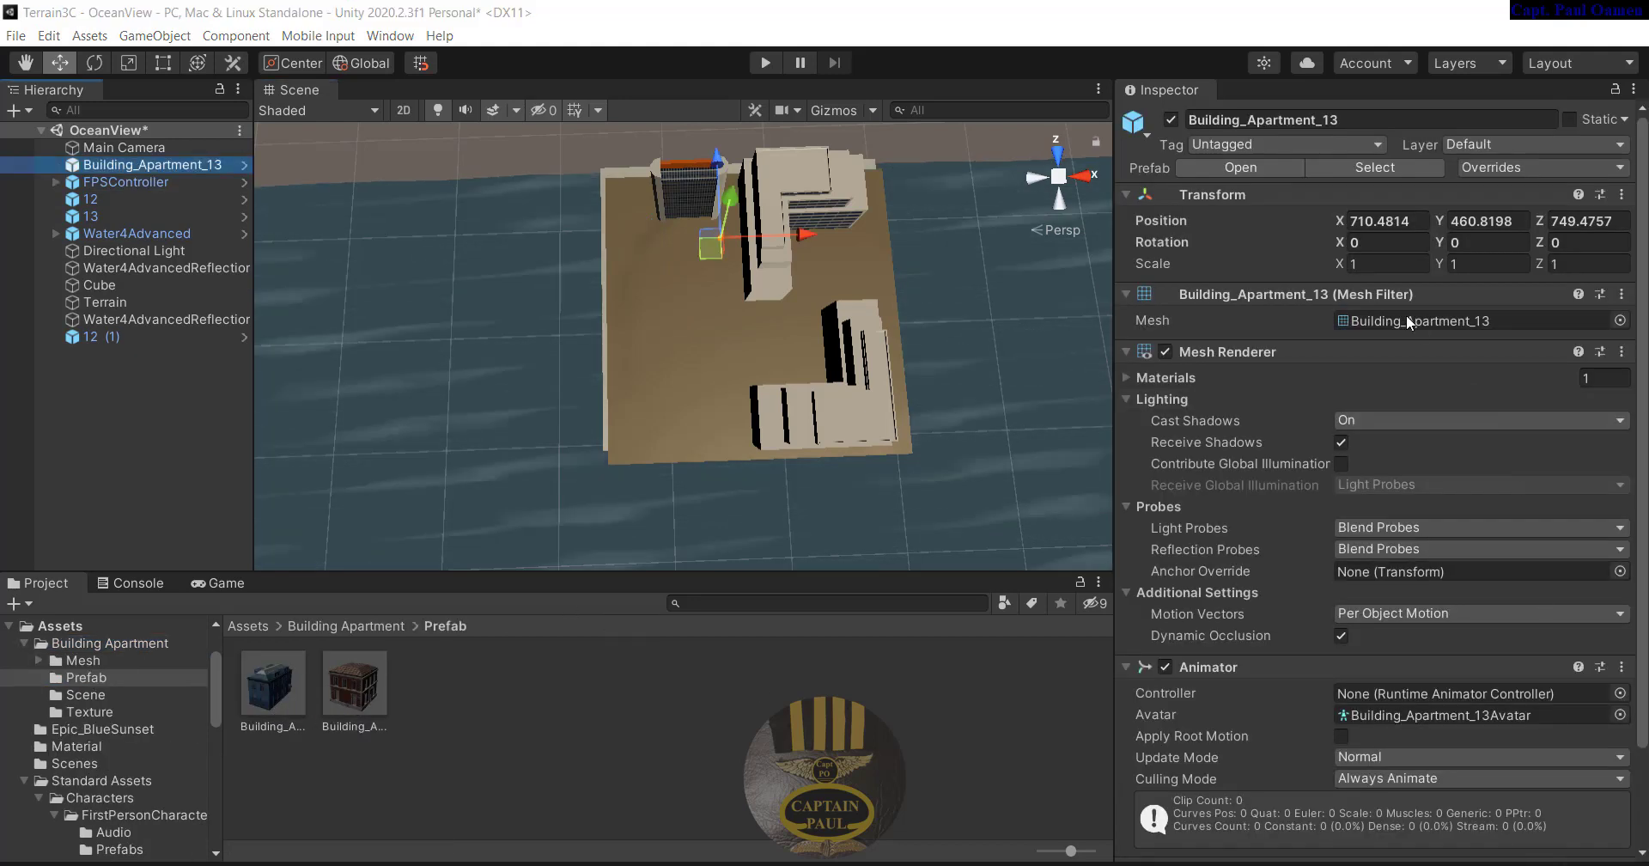
# Scale Building_Apartment_13 to 18 on the X, Y and Z axes
pyautogui.click(1371, 264)
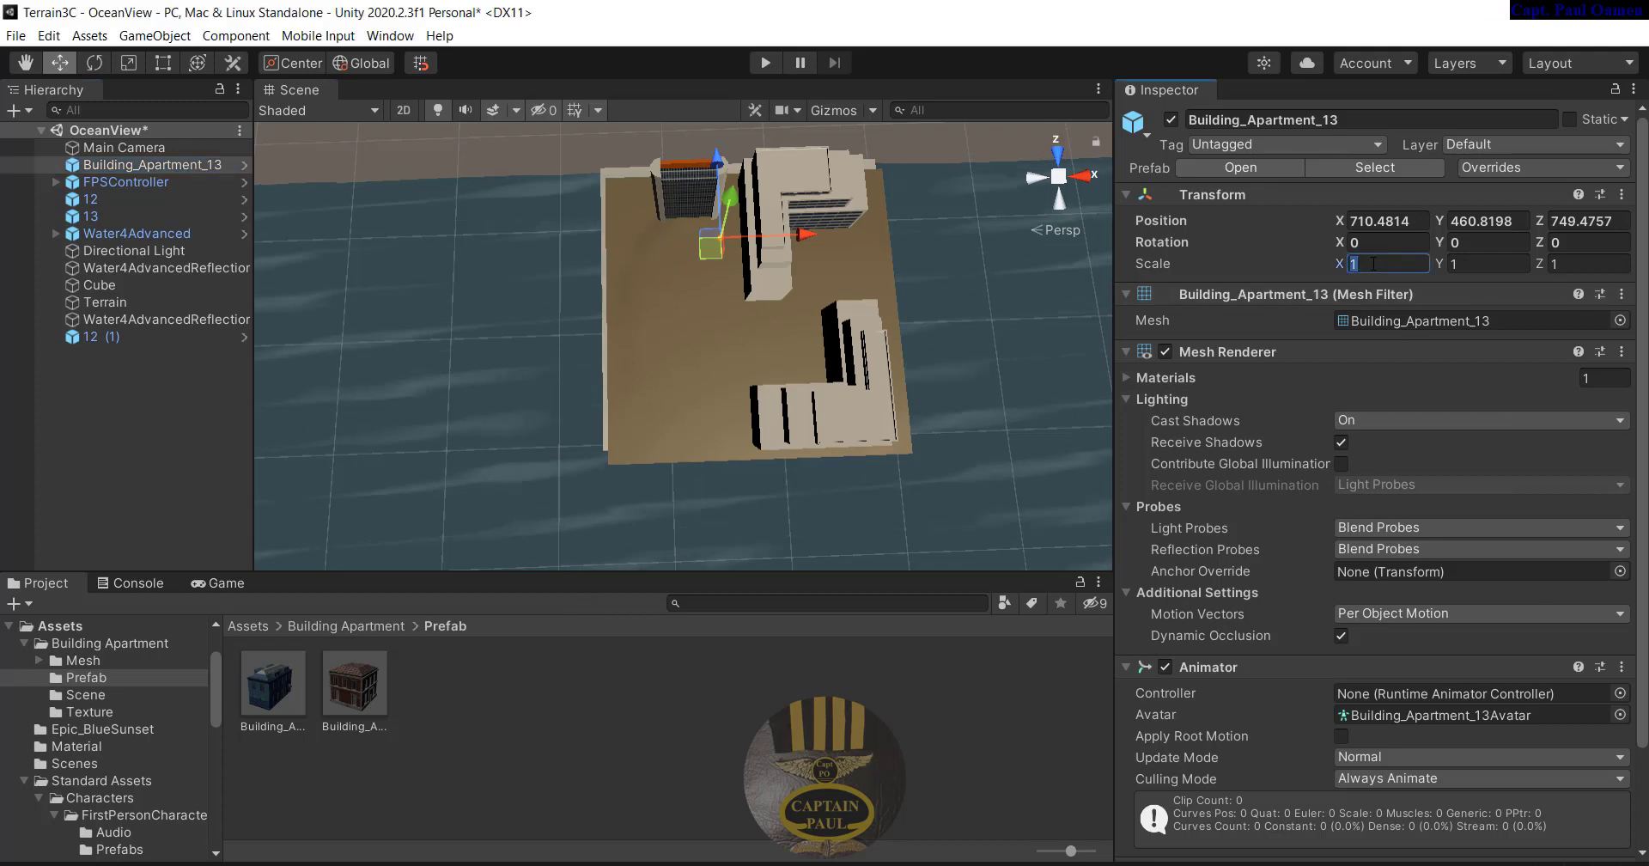
pyautogui.write('18')
pyautogui.press('Tab')
pyautogui.write('18')
pyautogui.press('Tab')
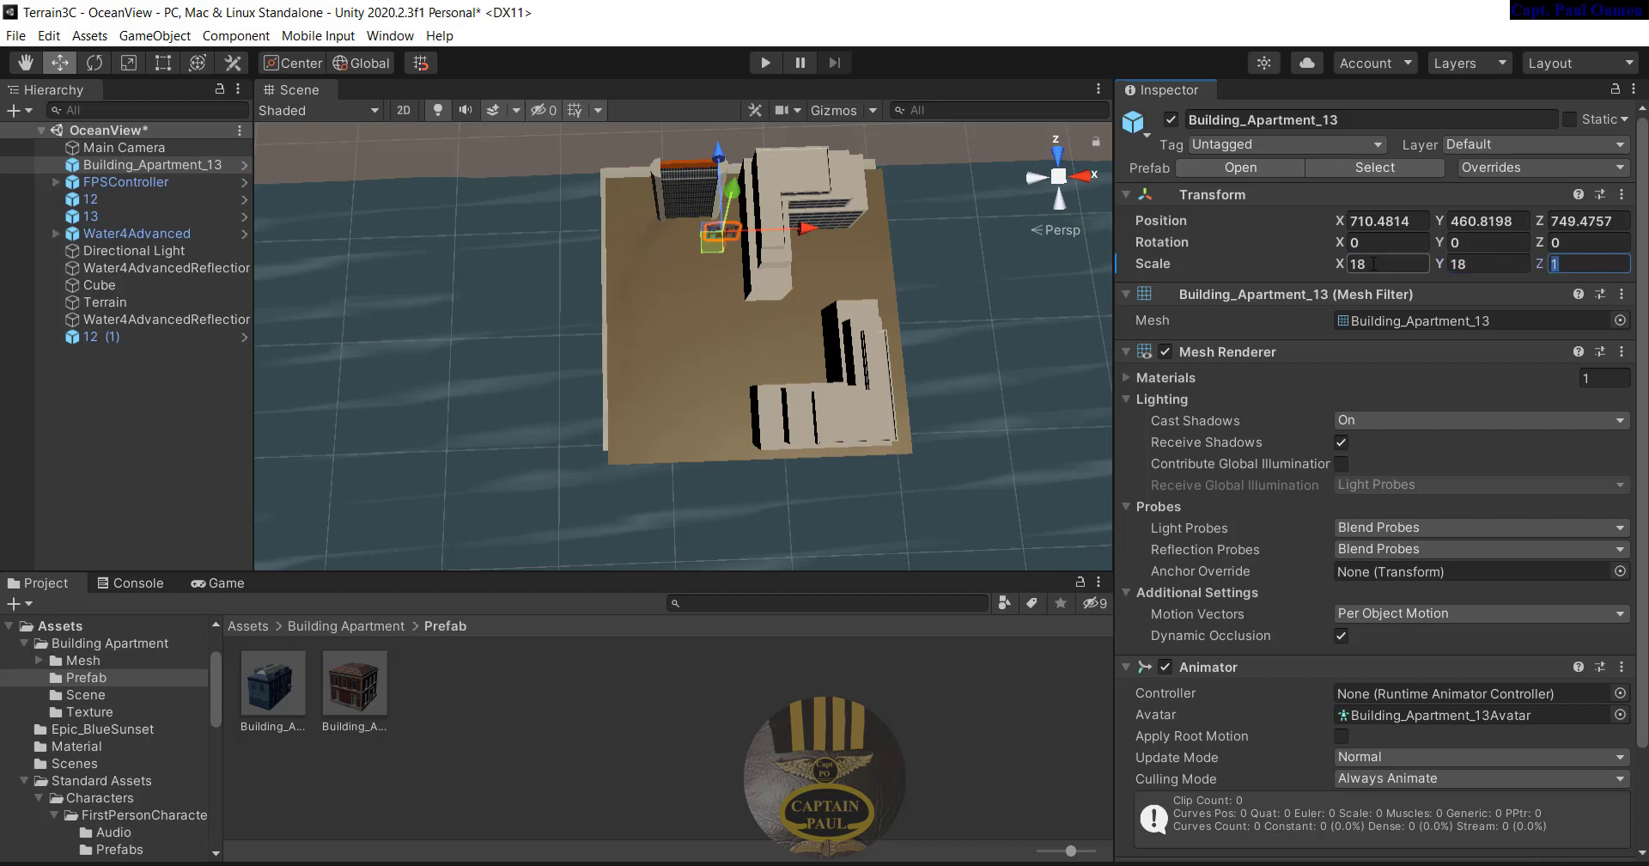
pyautogui.write('18')
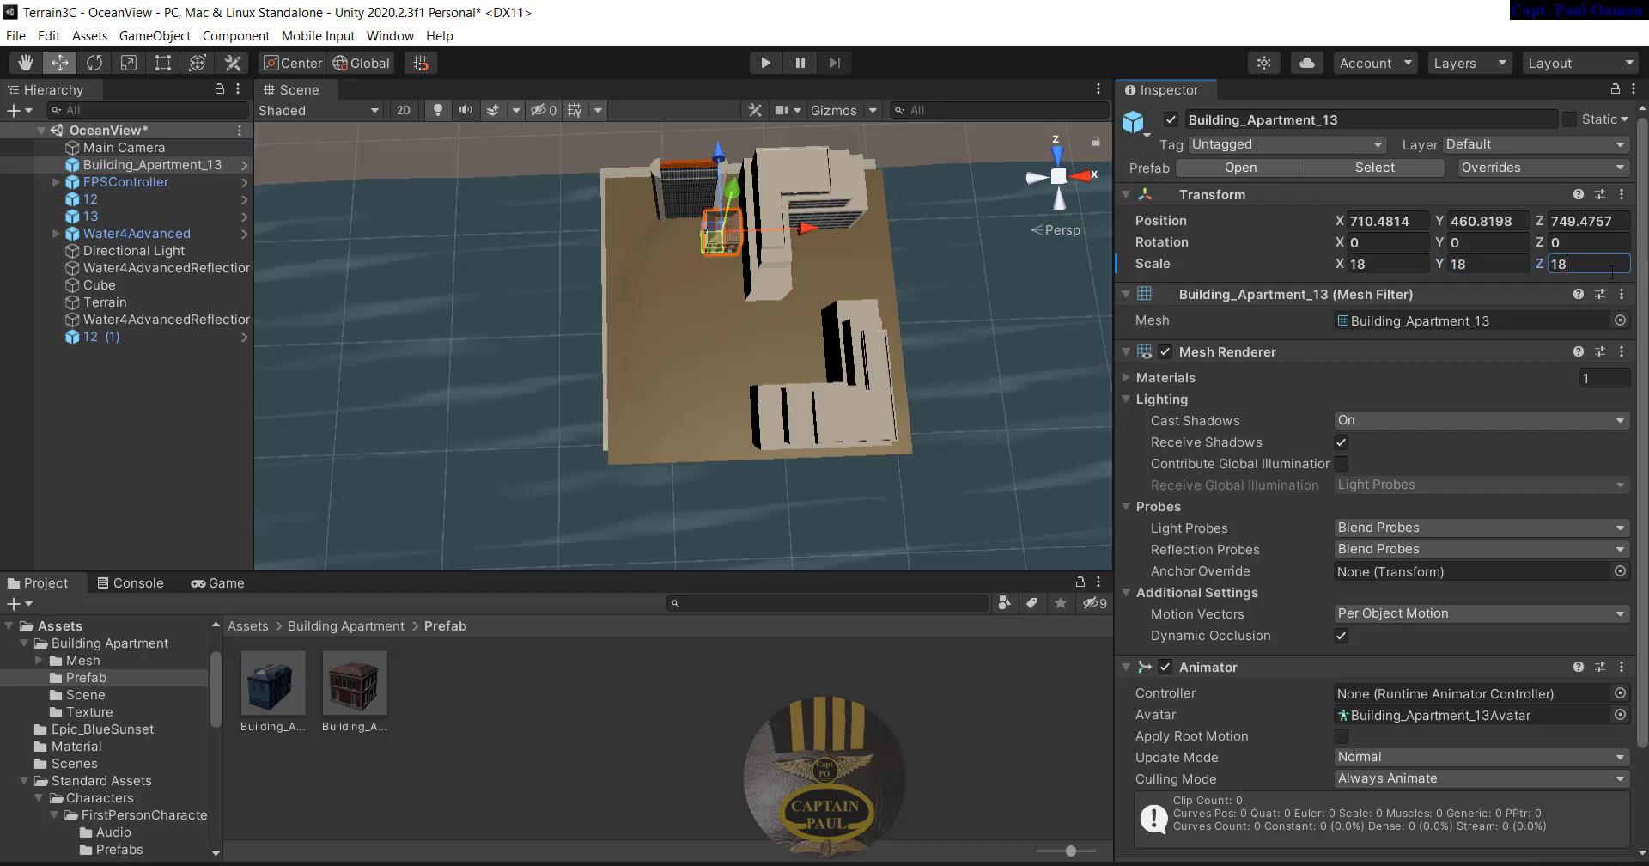
# Set the Y rotation of building 12 at the terrain's far end to 270
pyautogui.click(791, 194)
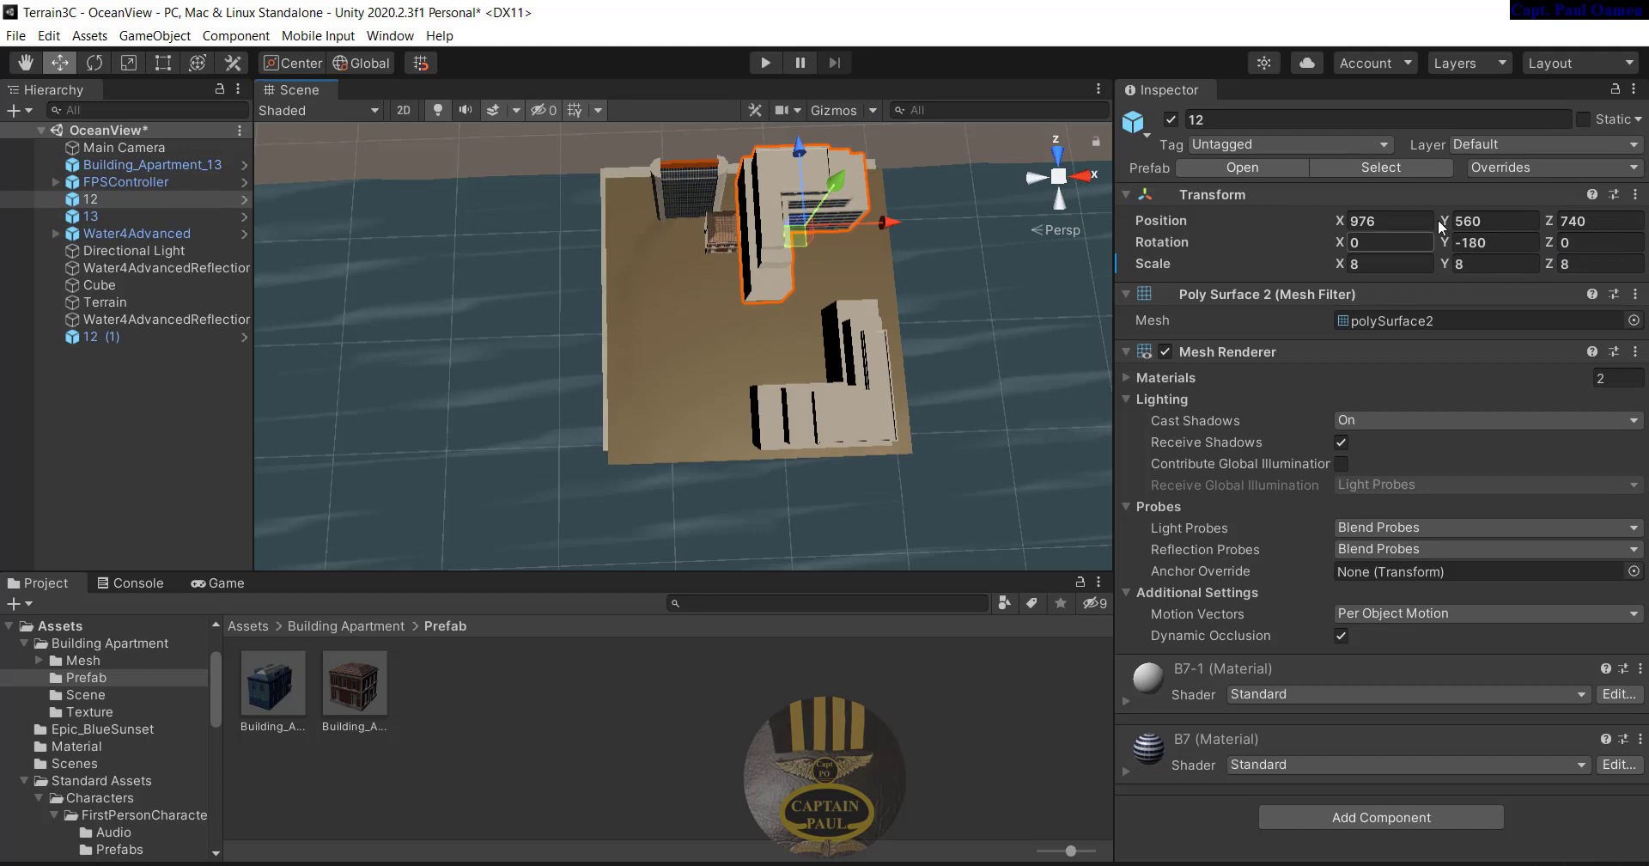
pyautogui.click(1512, 244)
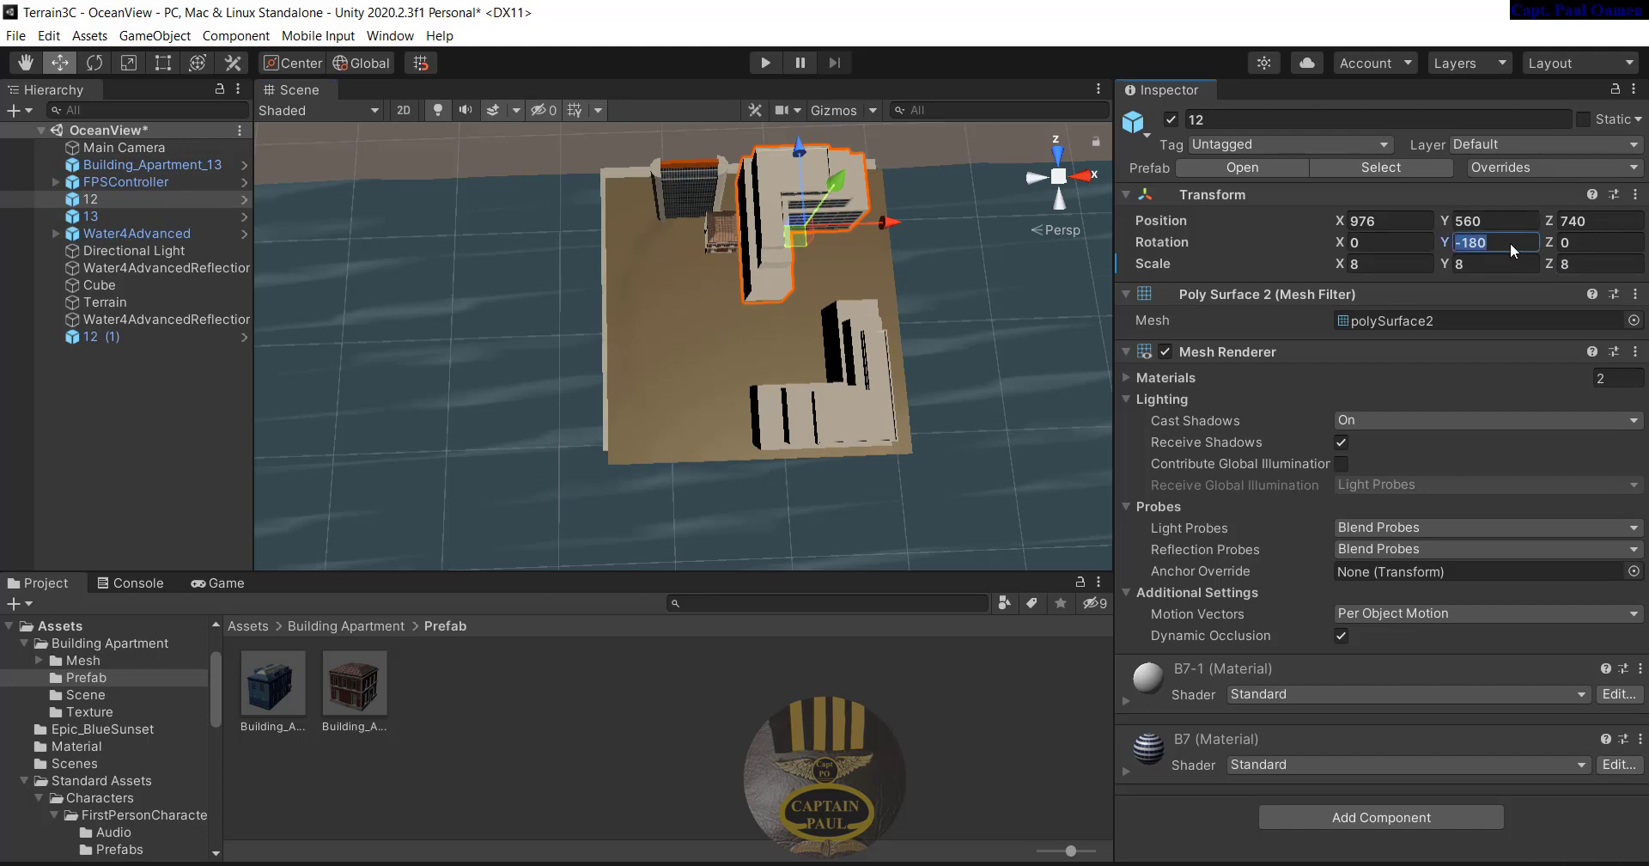
pyautogui.write('270')
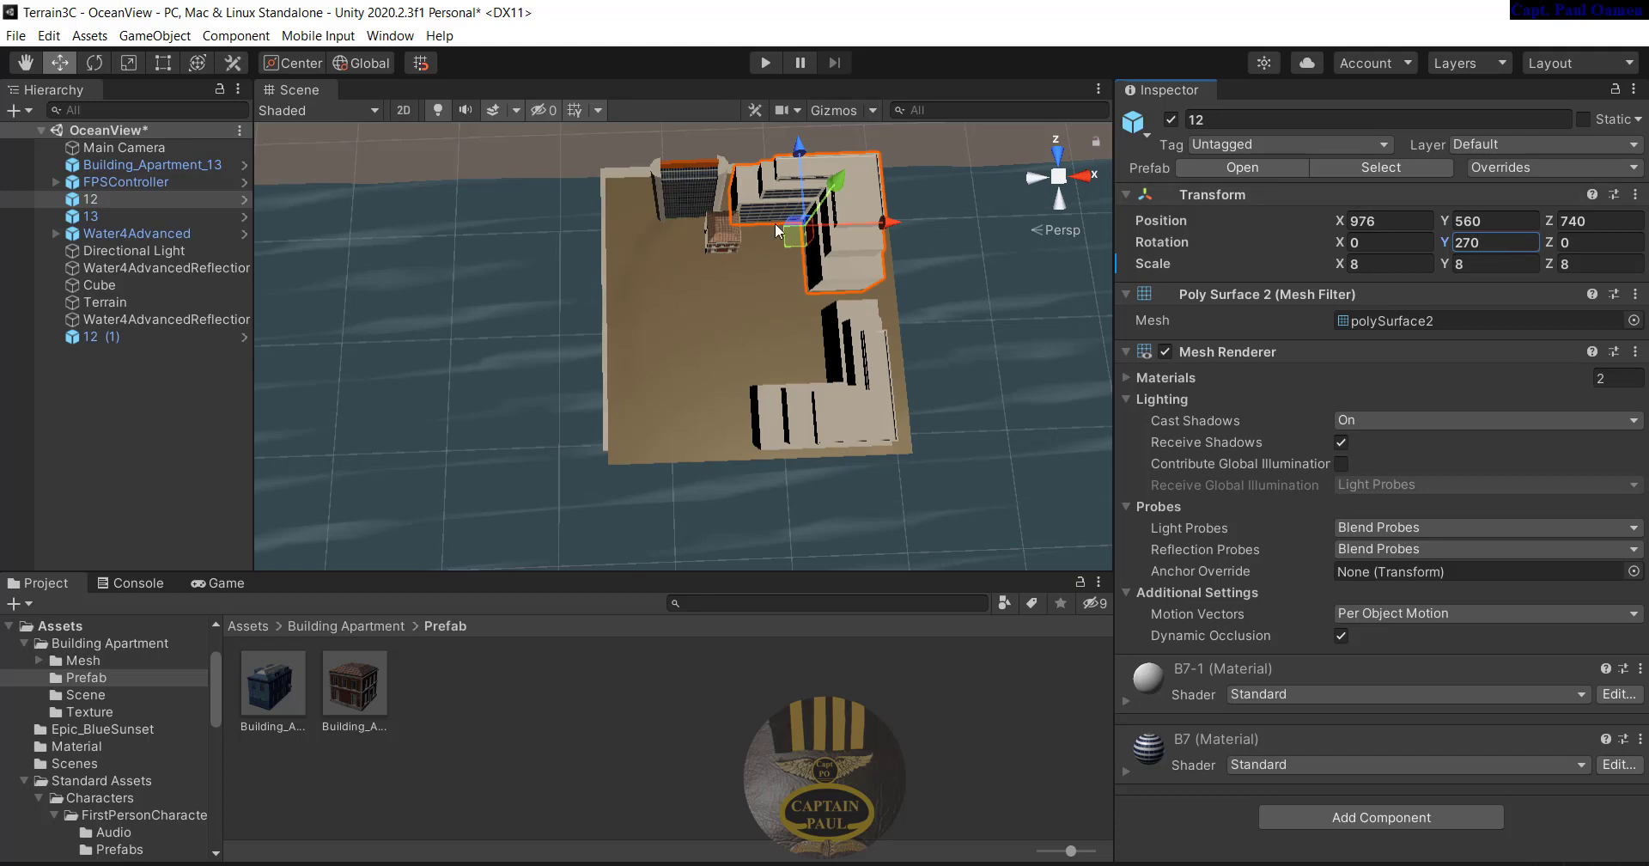
# Duplicate Building_Apartment_13, move the copy toward the terrain's near edge, and shift both apartments to X 628
pyautogui.click(726, 241)
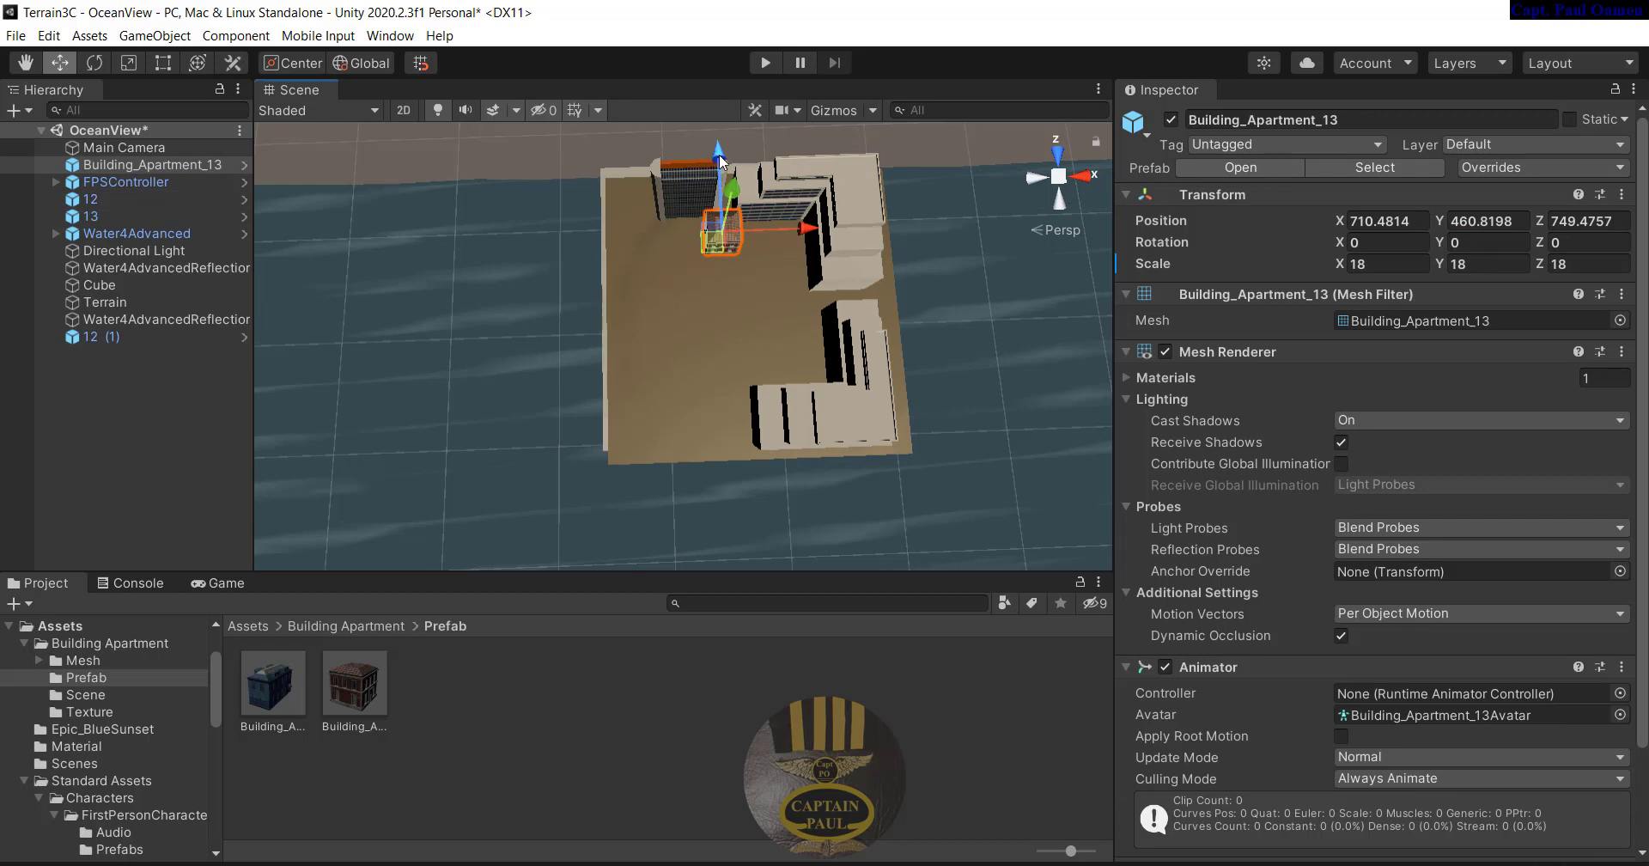
pyautogui.hotkey('ctrl', 'd')
pyautogui.moveTo(722, 153); pyautogui.dragTo(759, 302)
pyautogui.keyDown('shift'); pyautogui.click(727, 226); pyautogui.keyUp('shift')
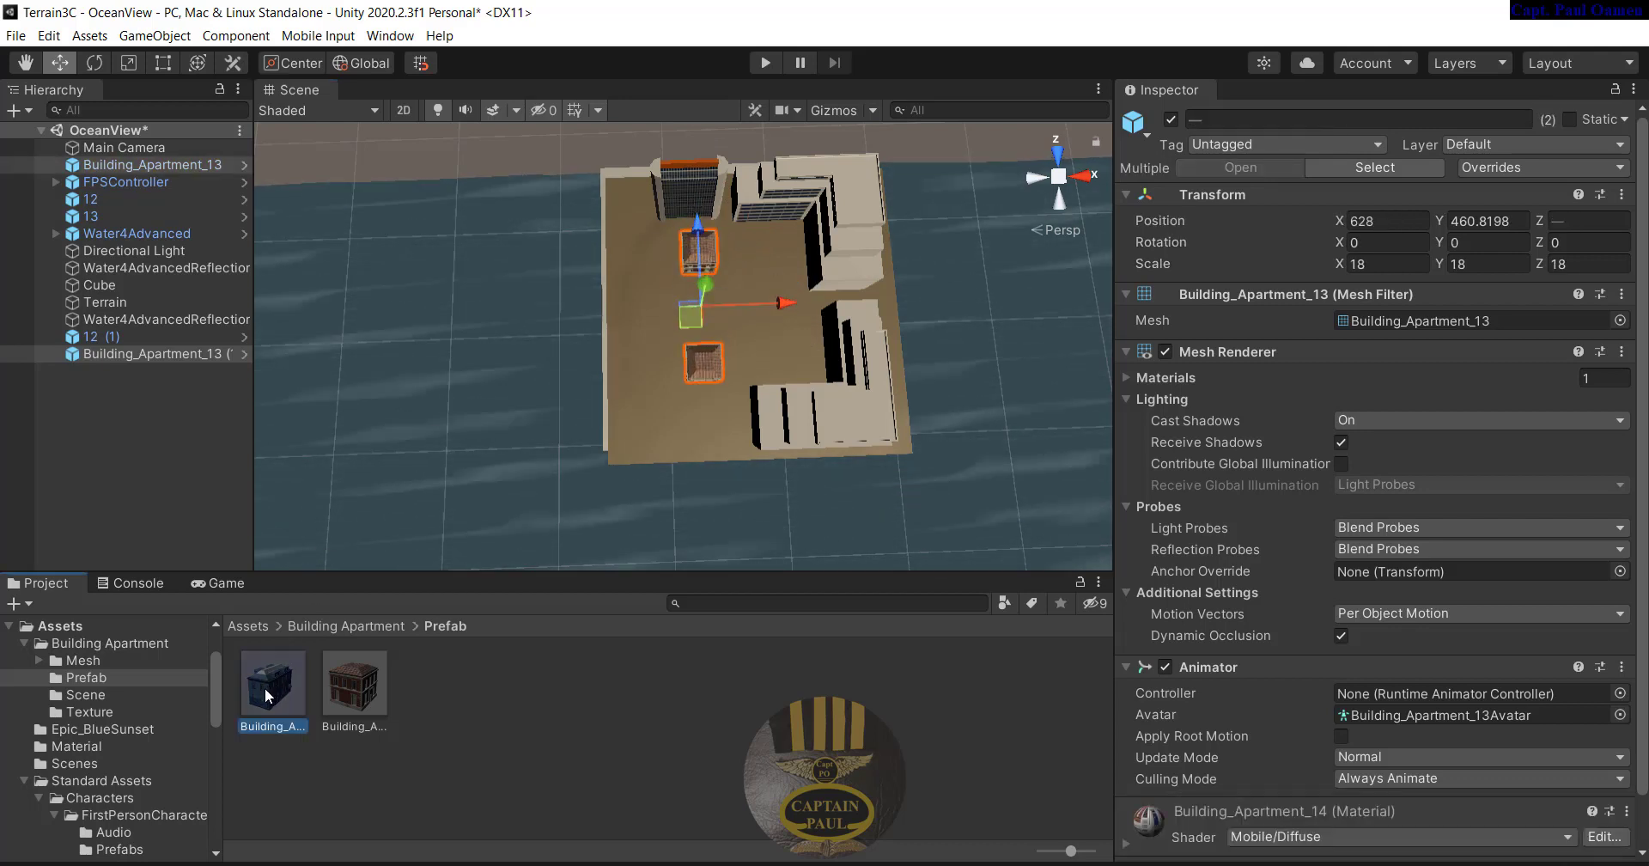
# Place Building_Apartment_10 beside the far apartment at about X 826.6, Z 729.5 and scale it to 20 on all axes
pyautogui.moveTo(265, 688); pyautogui.dragTo(754, 244)
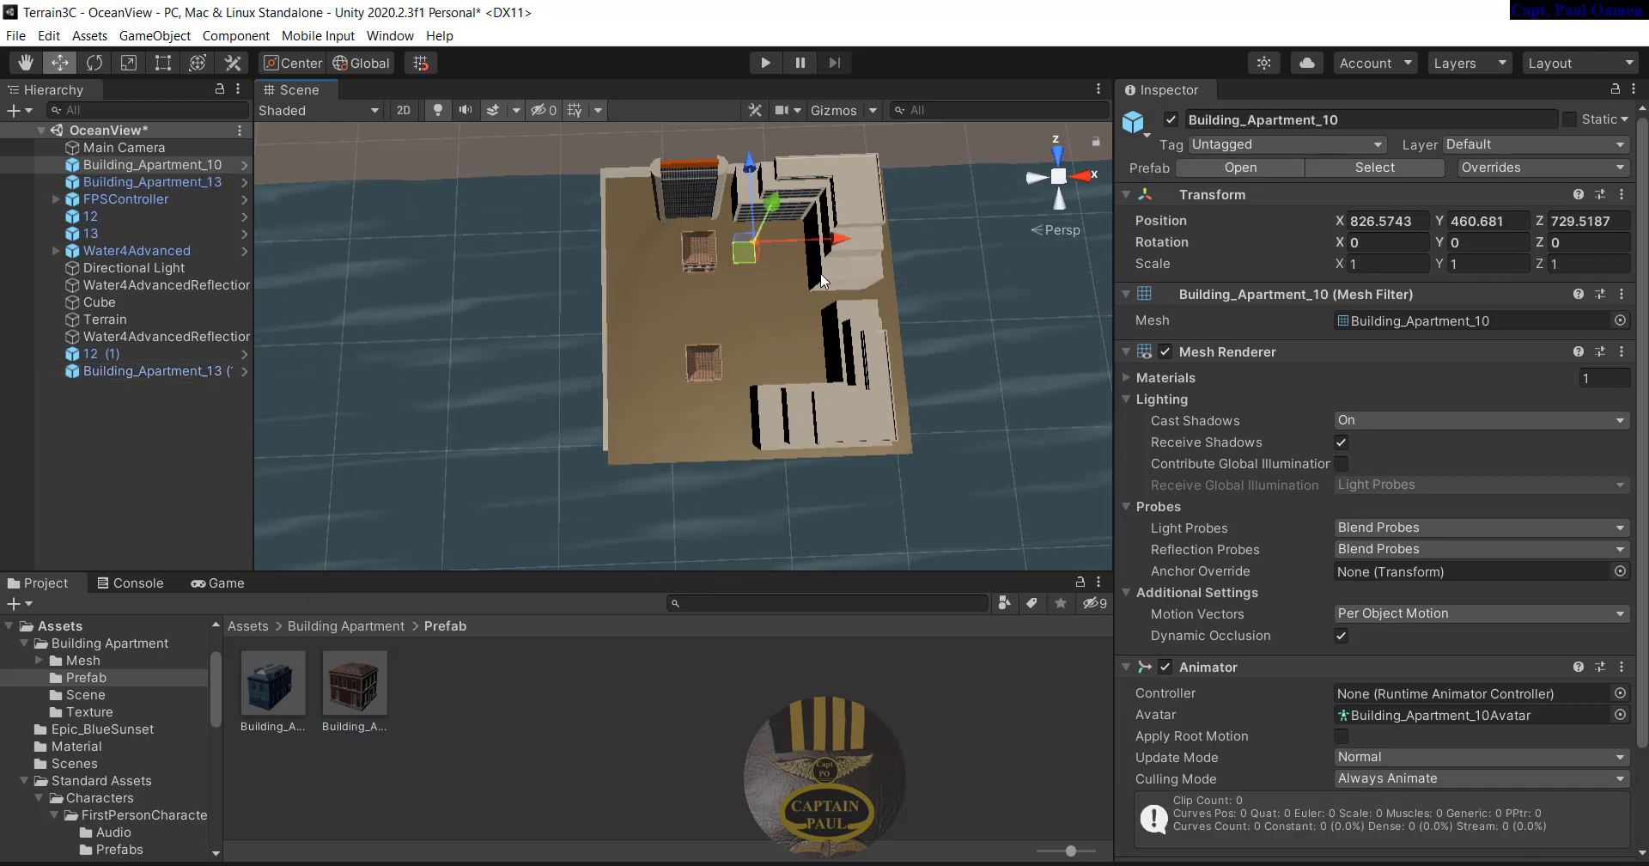
pyautogui.click(1406, 266)
pyautogui.write('20')
pyautogui.press('Tab')
pyautogui.write('20')
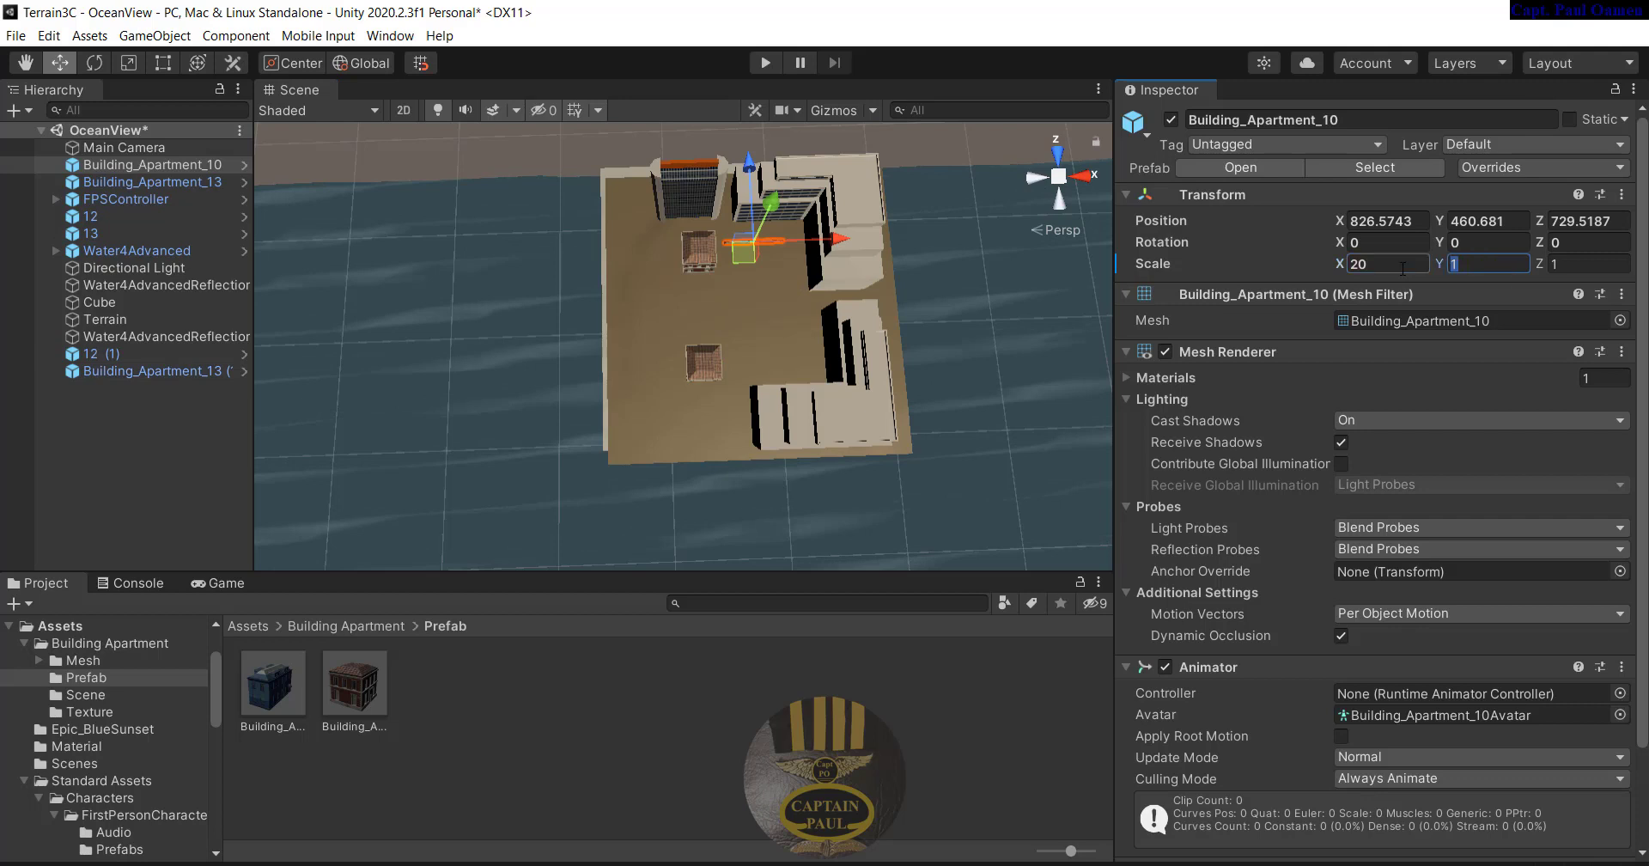
pyautogui.press('Tab')
pyautogui.write('20')
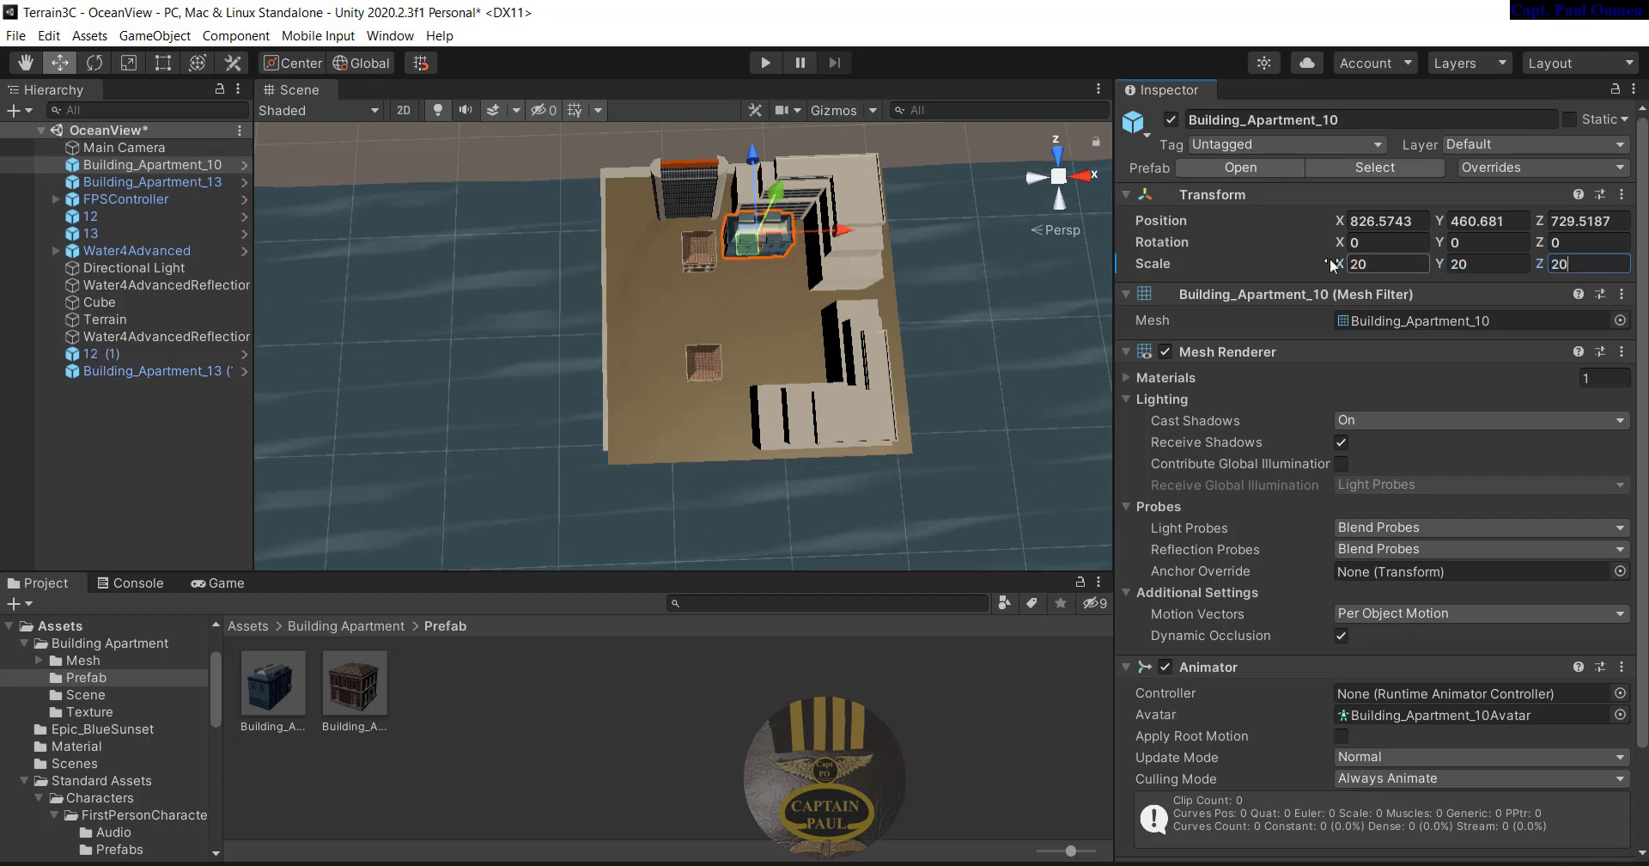
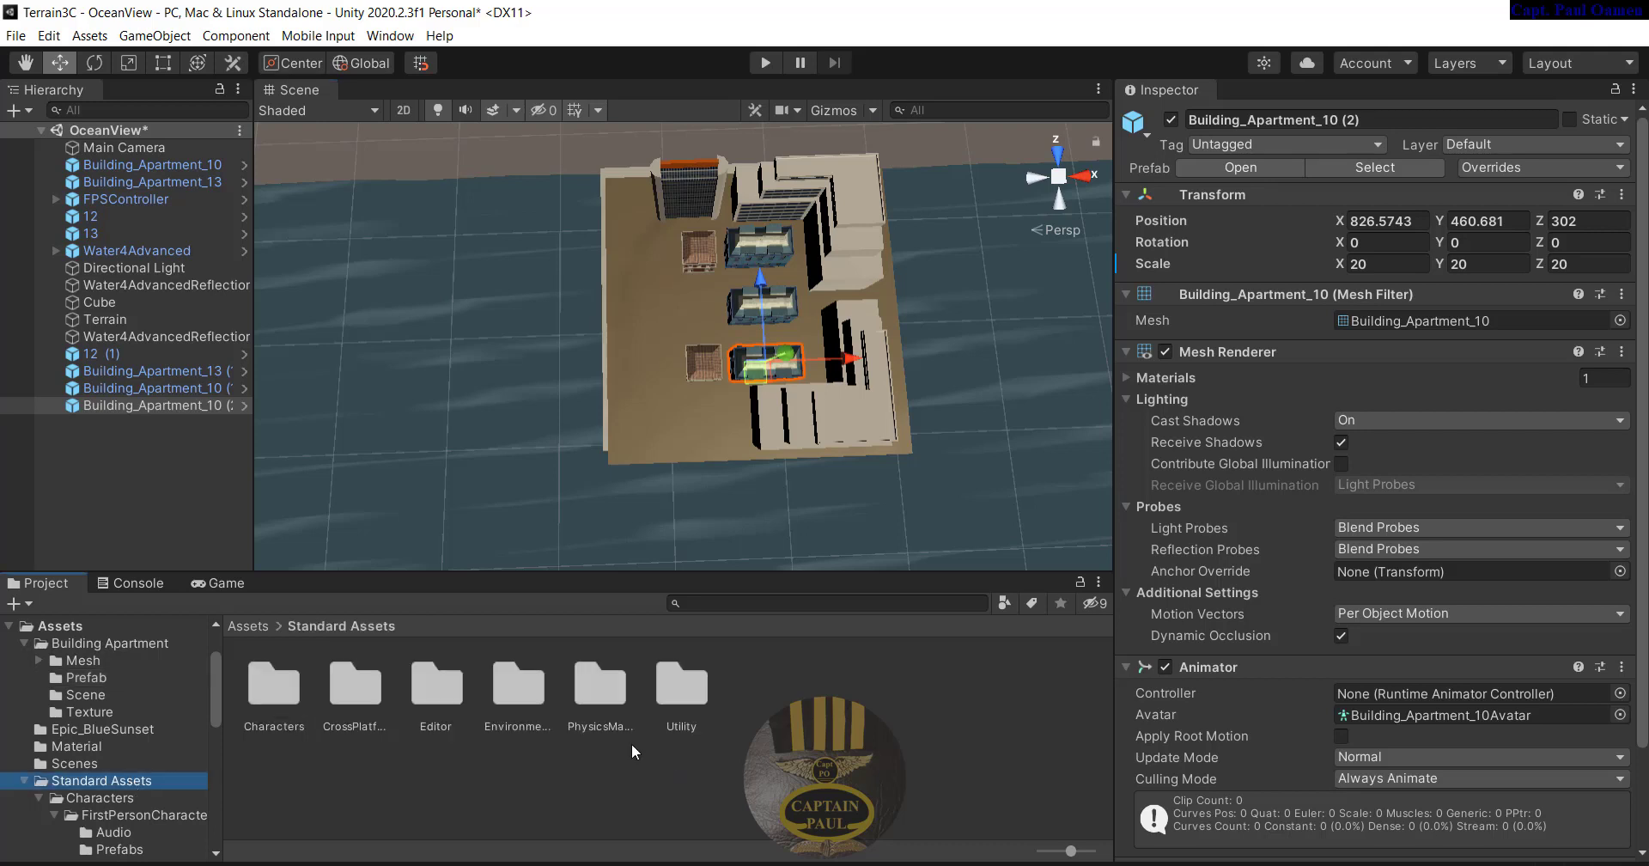
# Open the Broadleaf folder under Standard Assets > Environment > SpeedTree
pyautogui.doubleClick(523, 704)
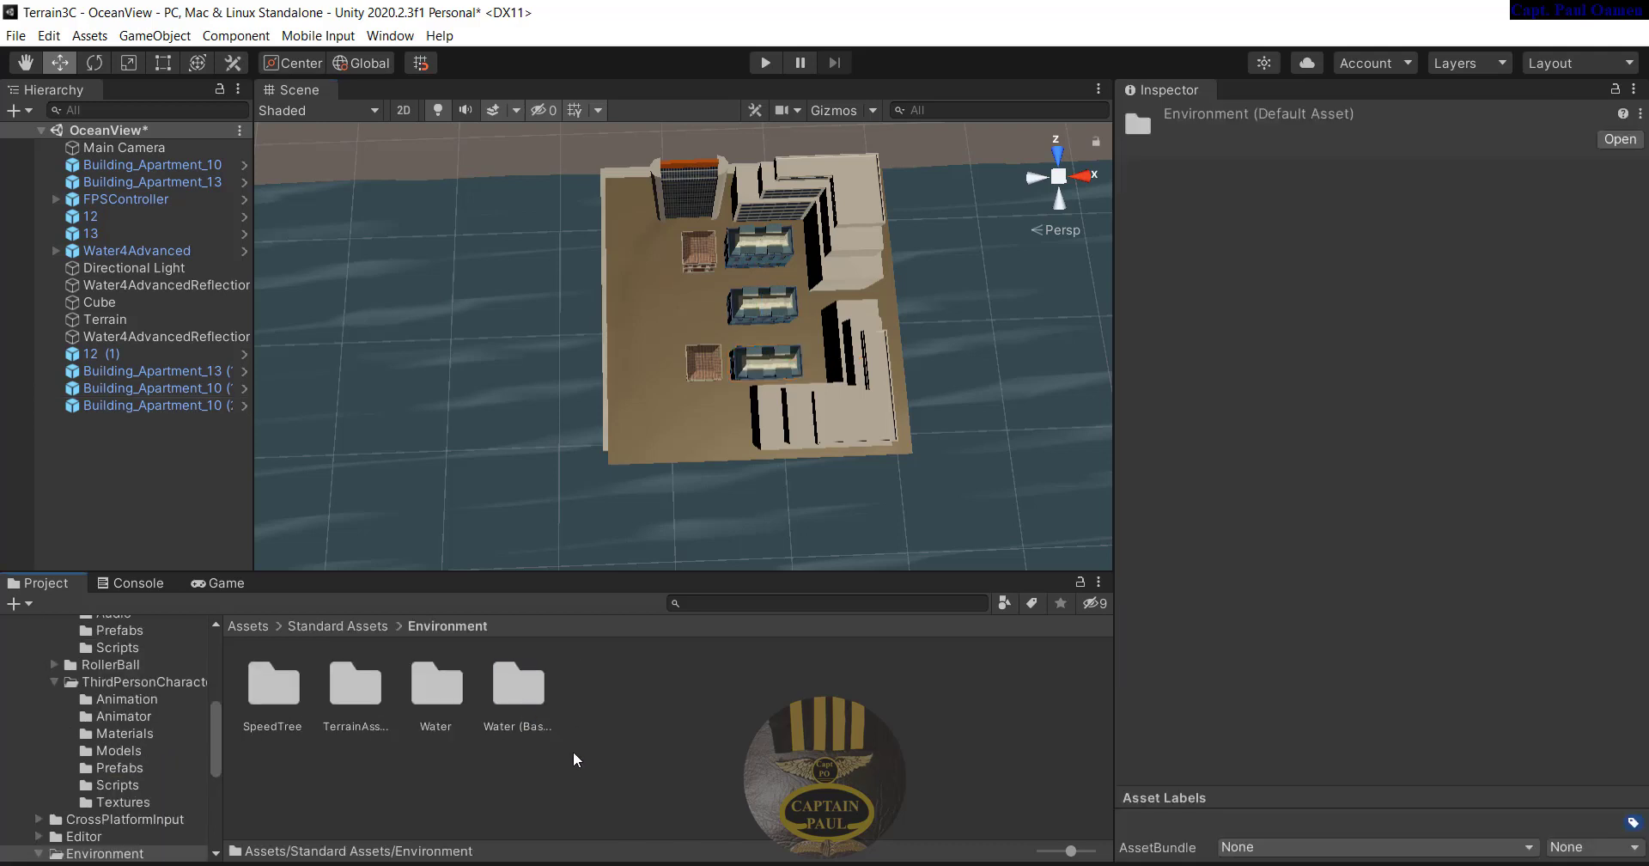
pyautogui.doubleClick(274, 687)
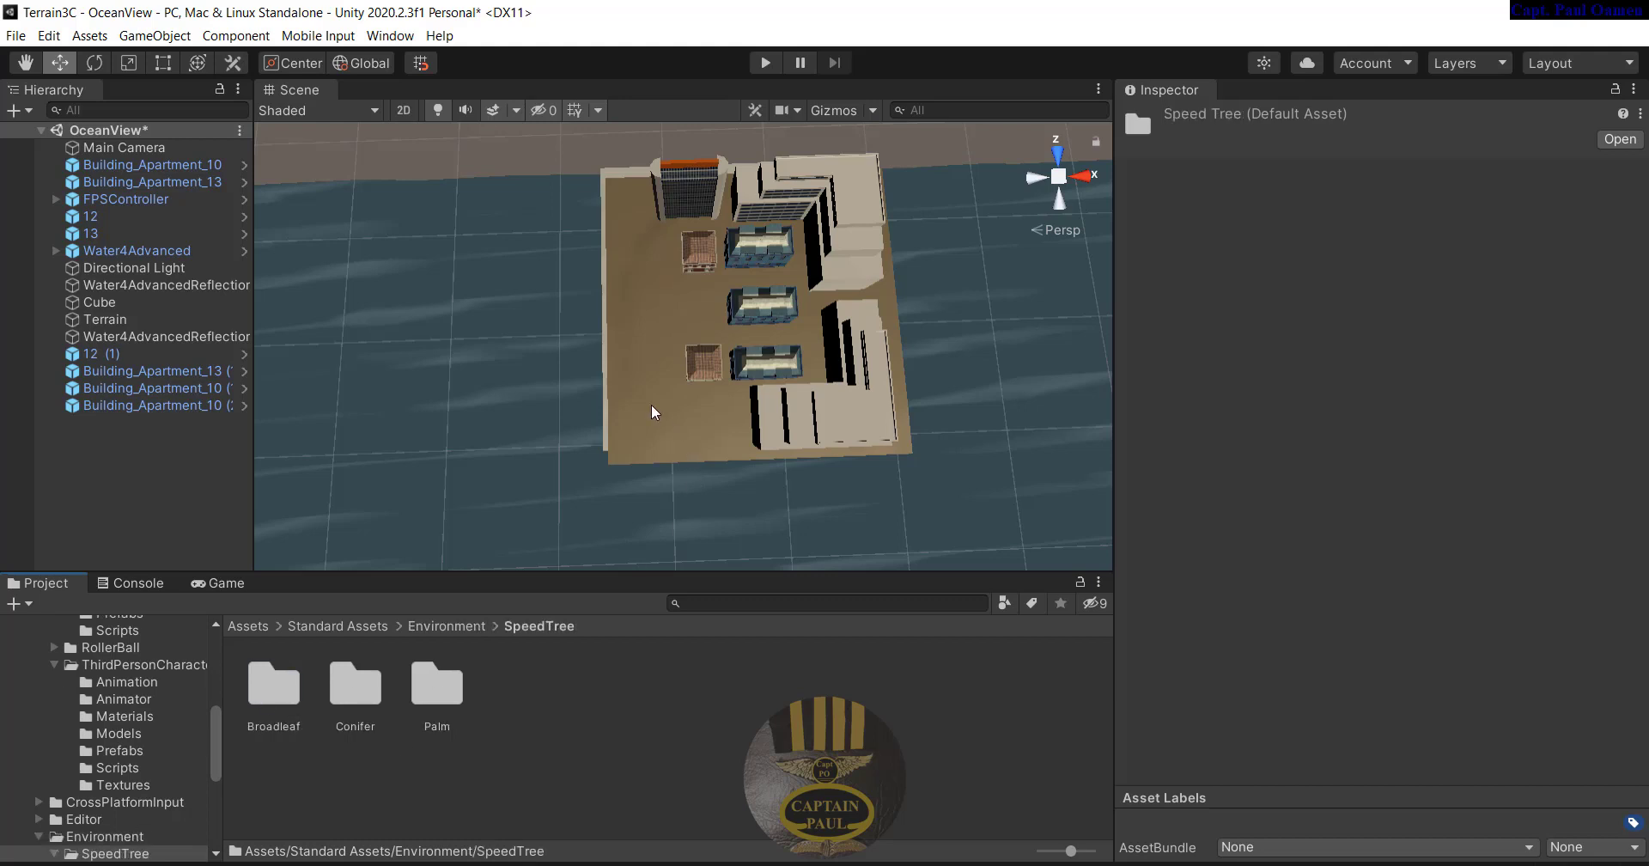
pyautogui.click(276, 694)
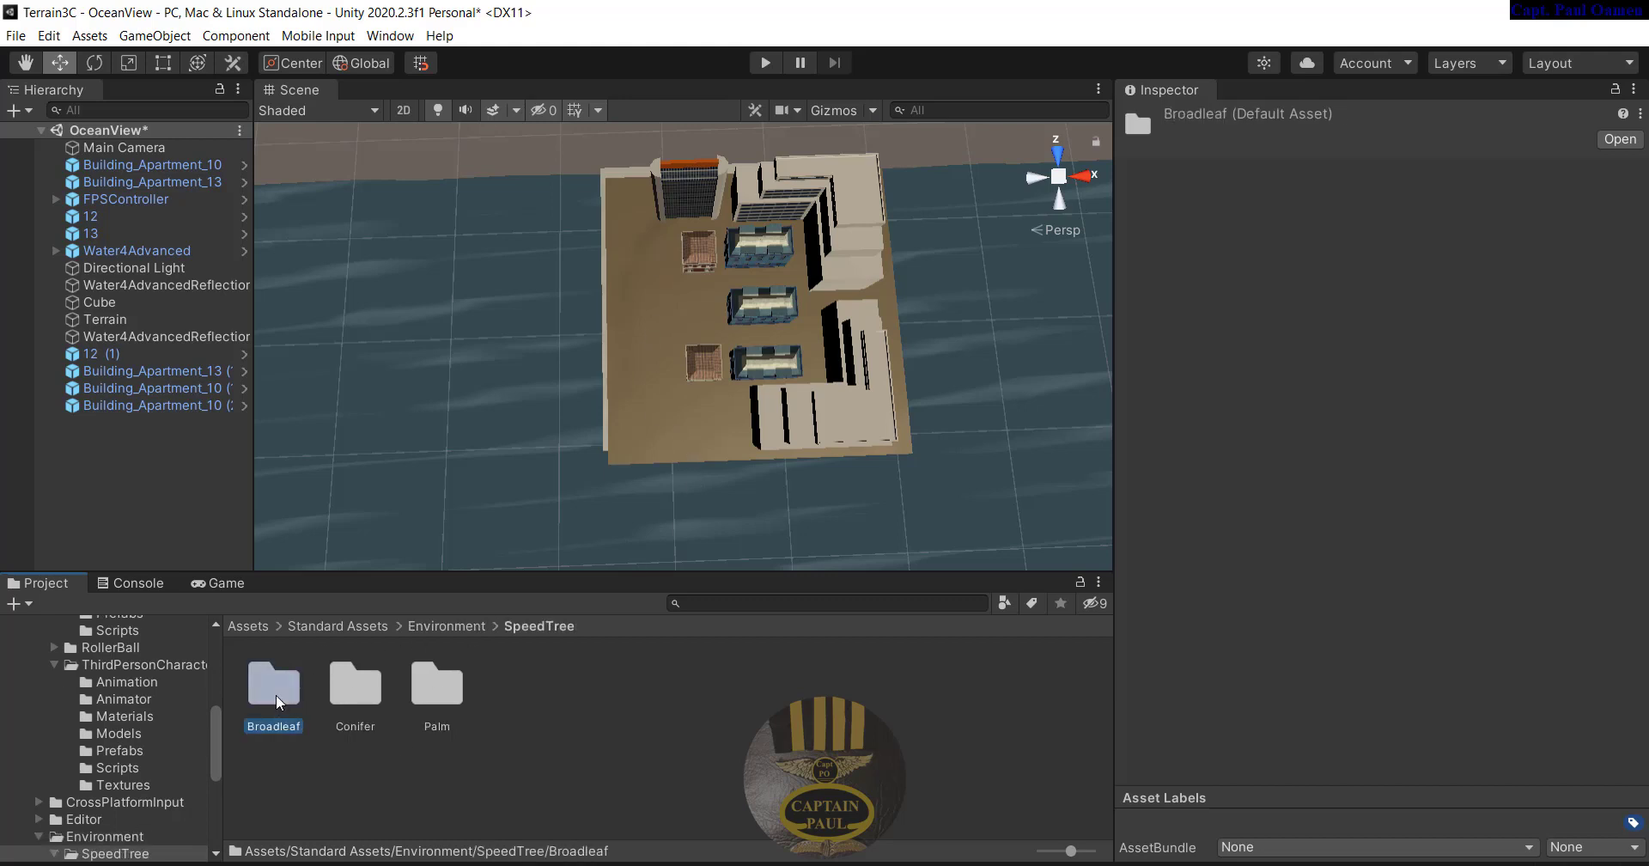
pyautogui.doubleClick(276, 694)
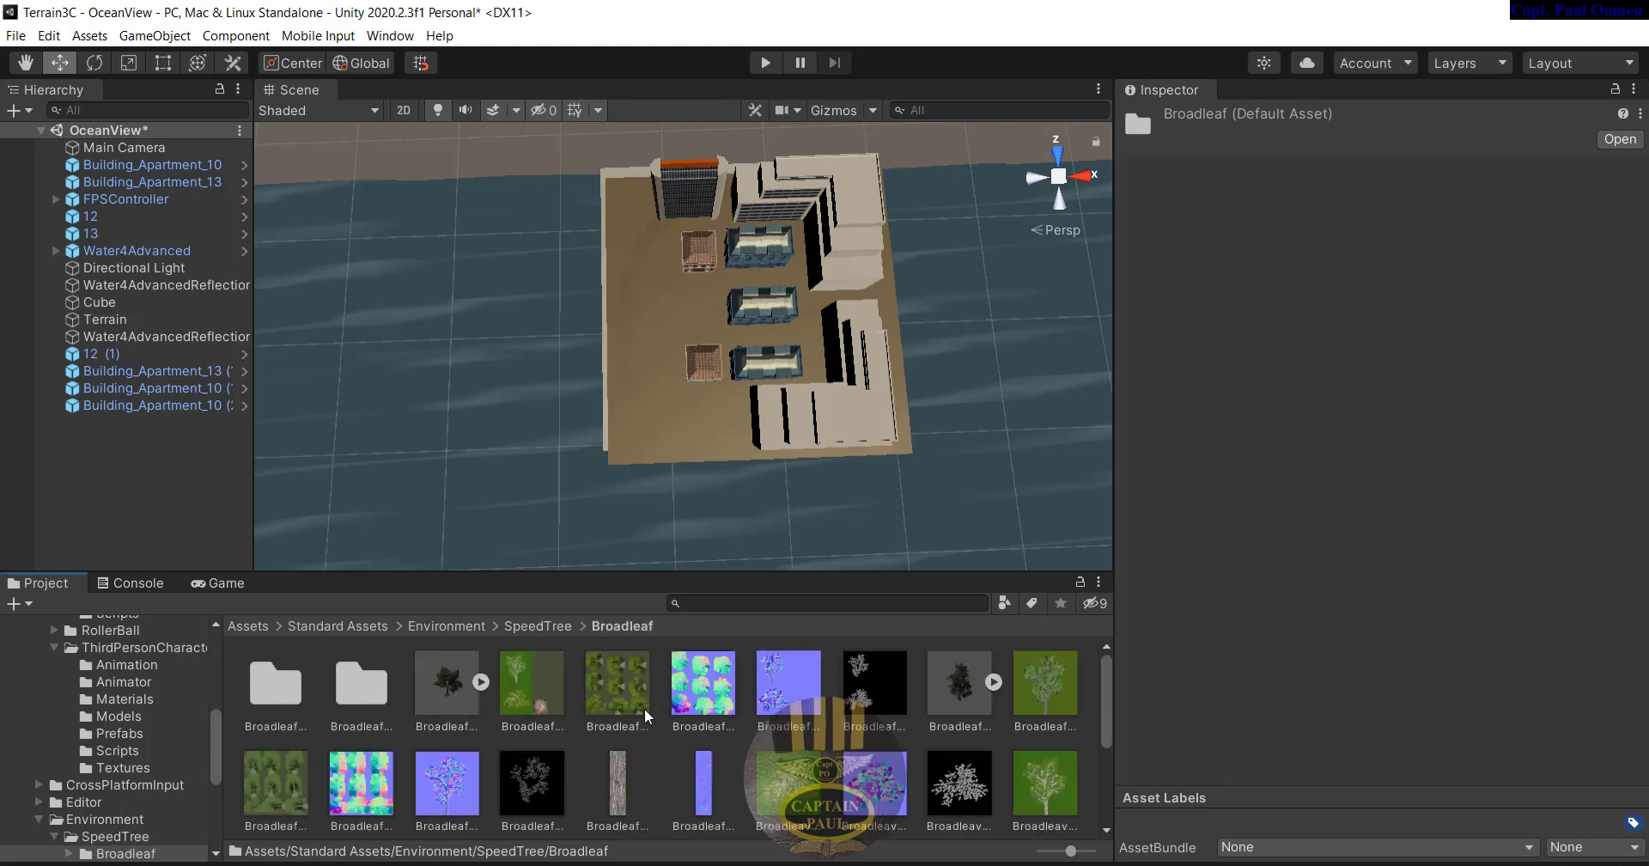
# Activate Paint Trees on the terrain and set Brush Size to 106 and Tree Density to 21
pyautogui.click(650, 419)
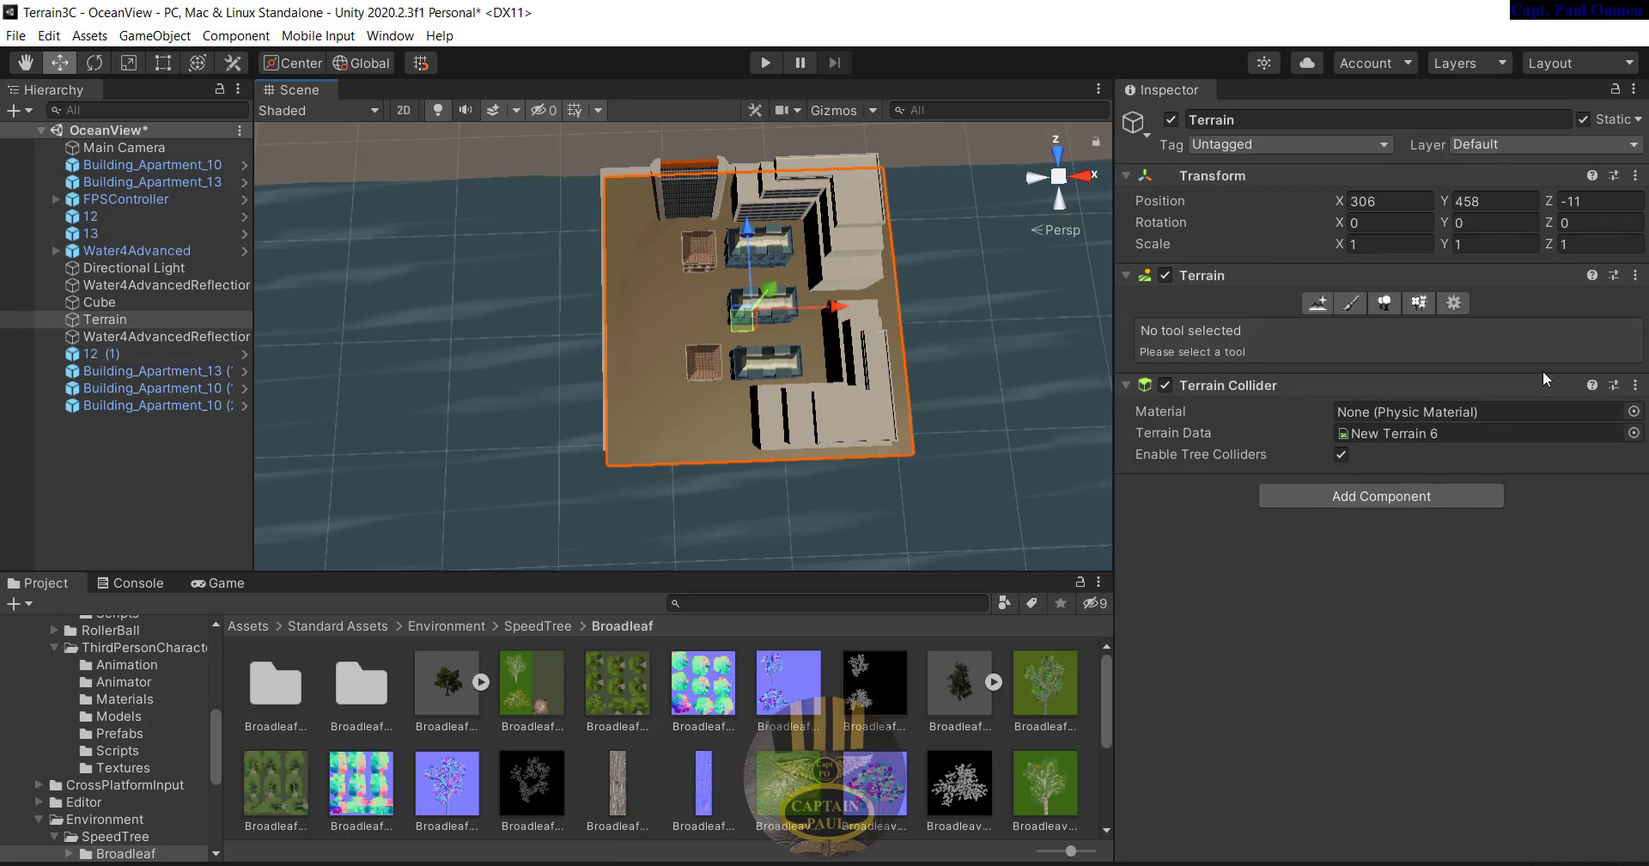
pyautogui.click(1386, 303)
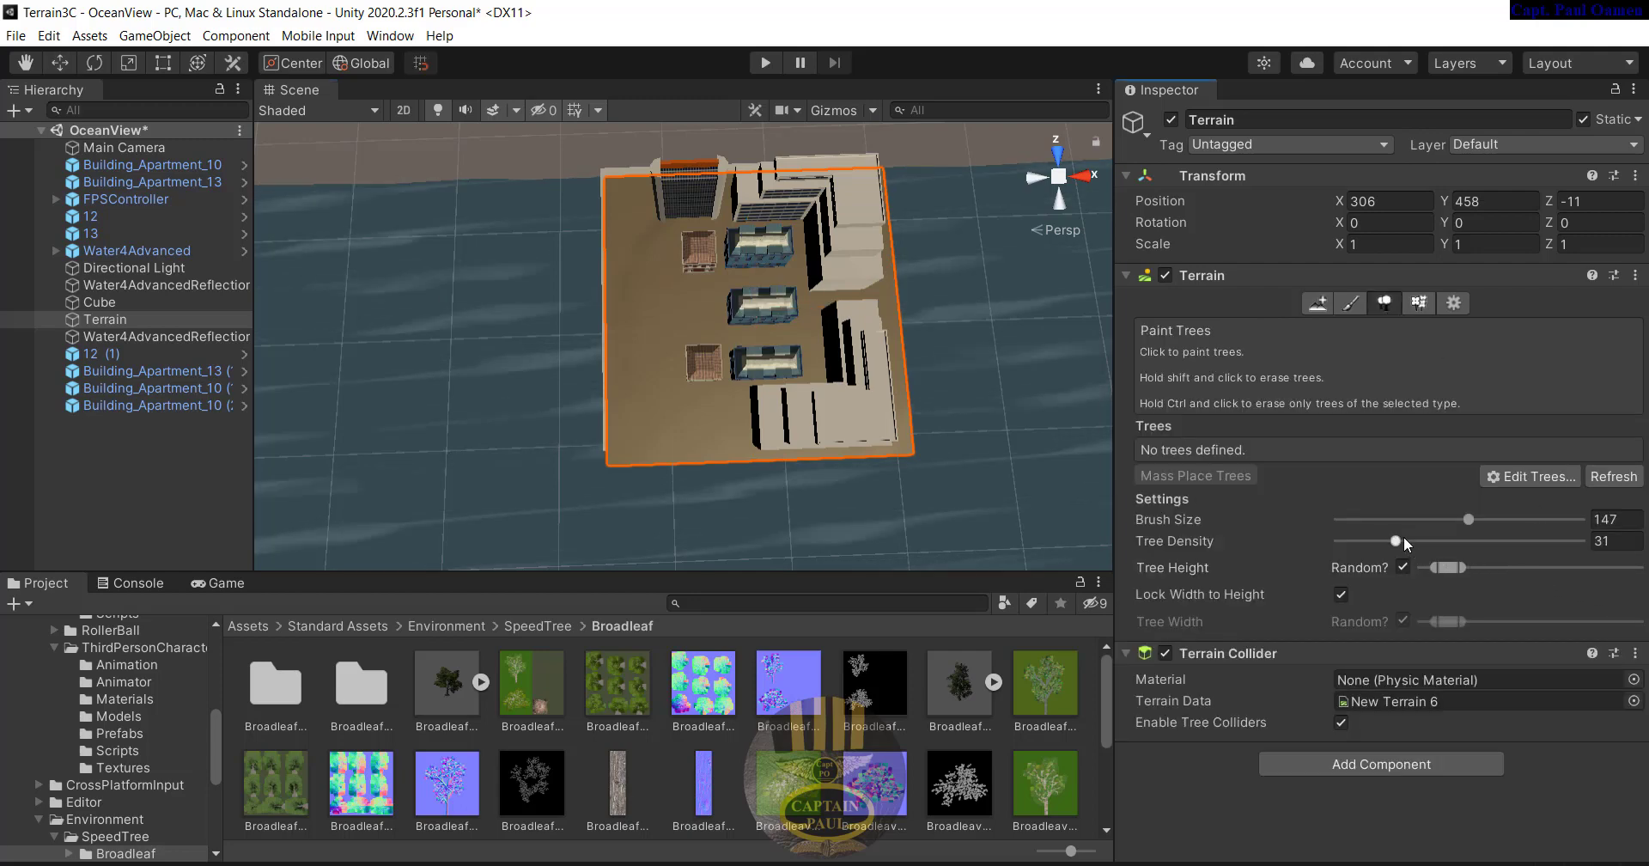
pyautogui.moveTo(1469, 520)
pyautogui.mouseDown()
pyautogui.moveTo(1388, 525)
pyautogui.moveTo(1413, 526)
pyautogui.mouseUp()
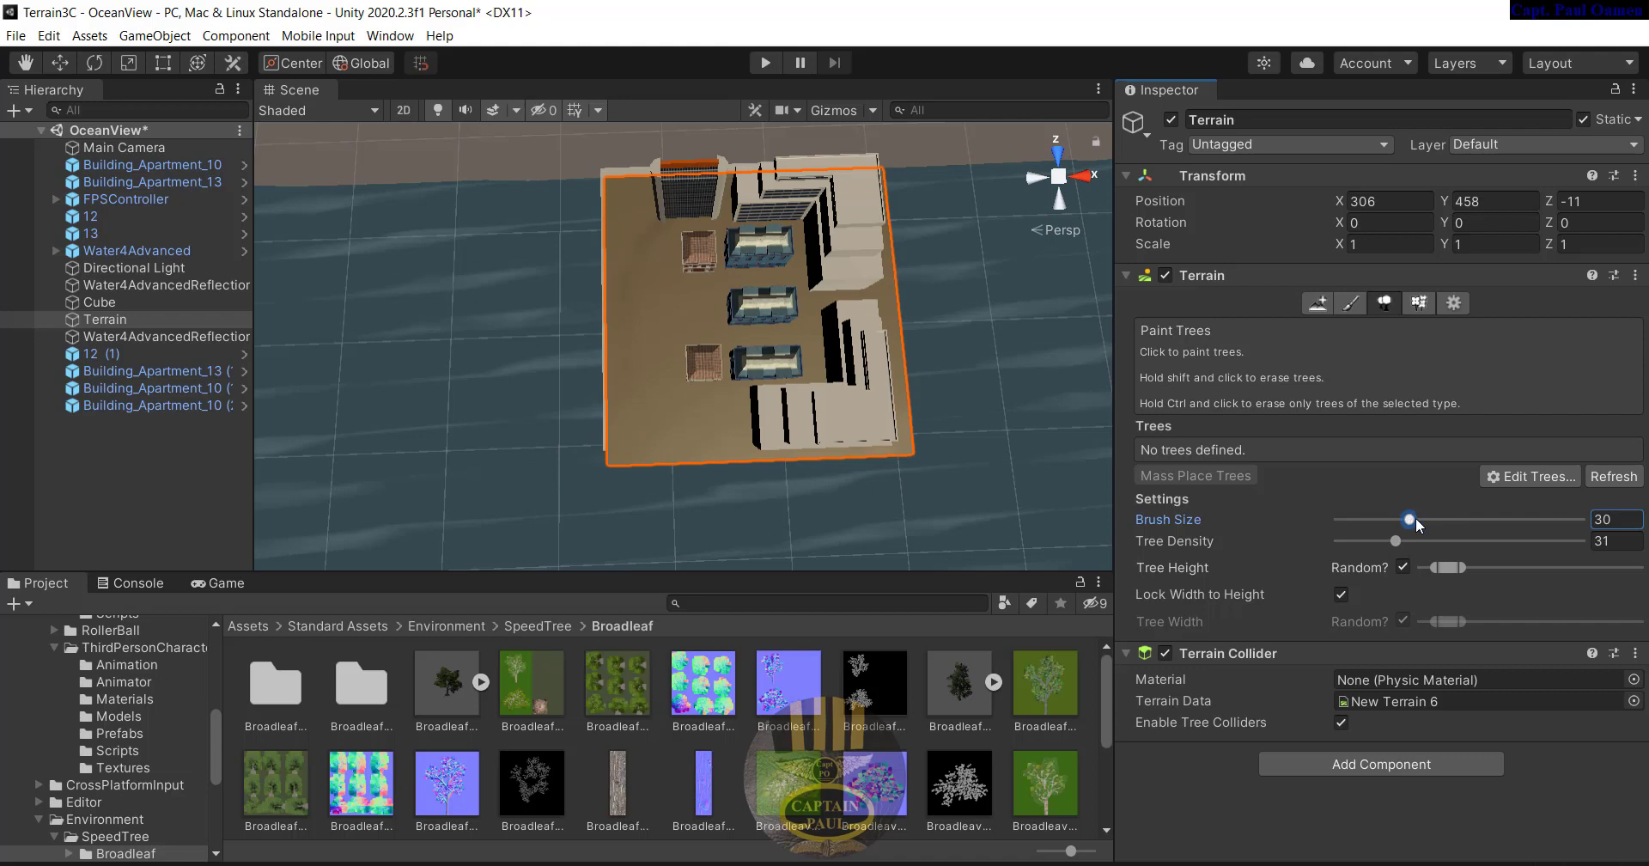
pyautogui.moveTo(1418, 521)
pyautogui.mouseDown()
pyautogui.moveTo(1454, 520)
pyautogui.moveTo(1377, 550)
pyautogui.mouseUp()
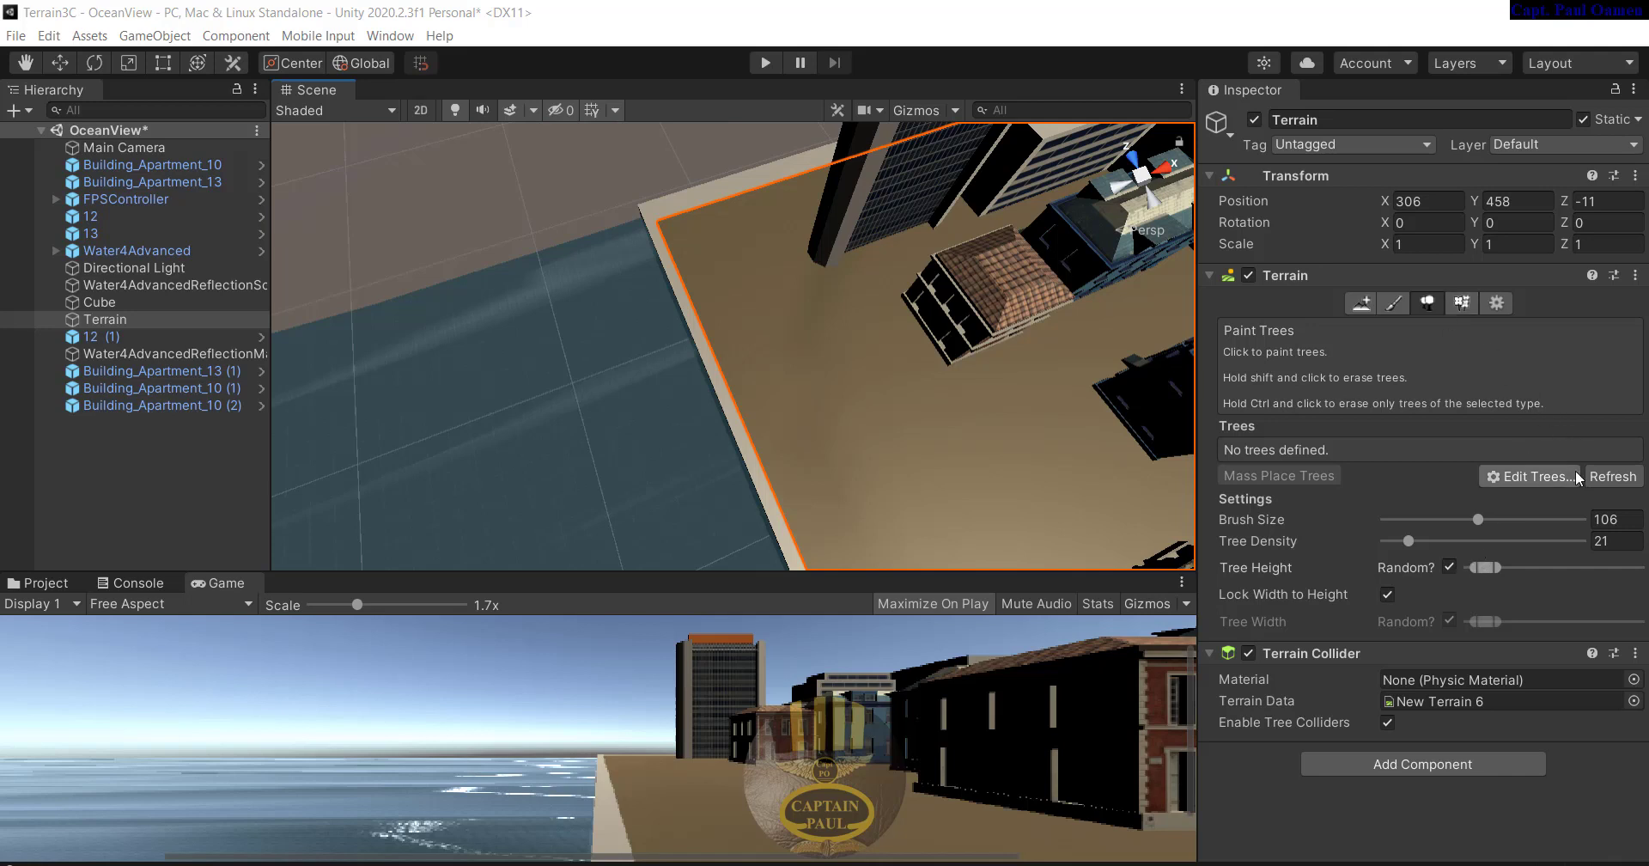
# Add Broadleaf_Desktop as the terrain's tree prefab and paint trees over the open sand beside the buildings
pyautogui.click(1522, 476)
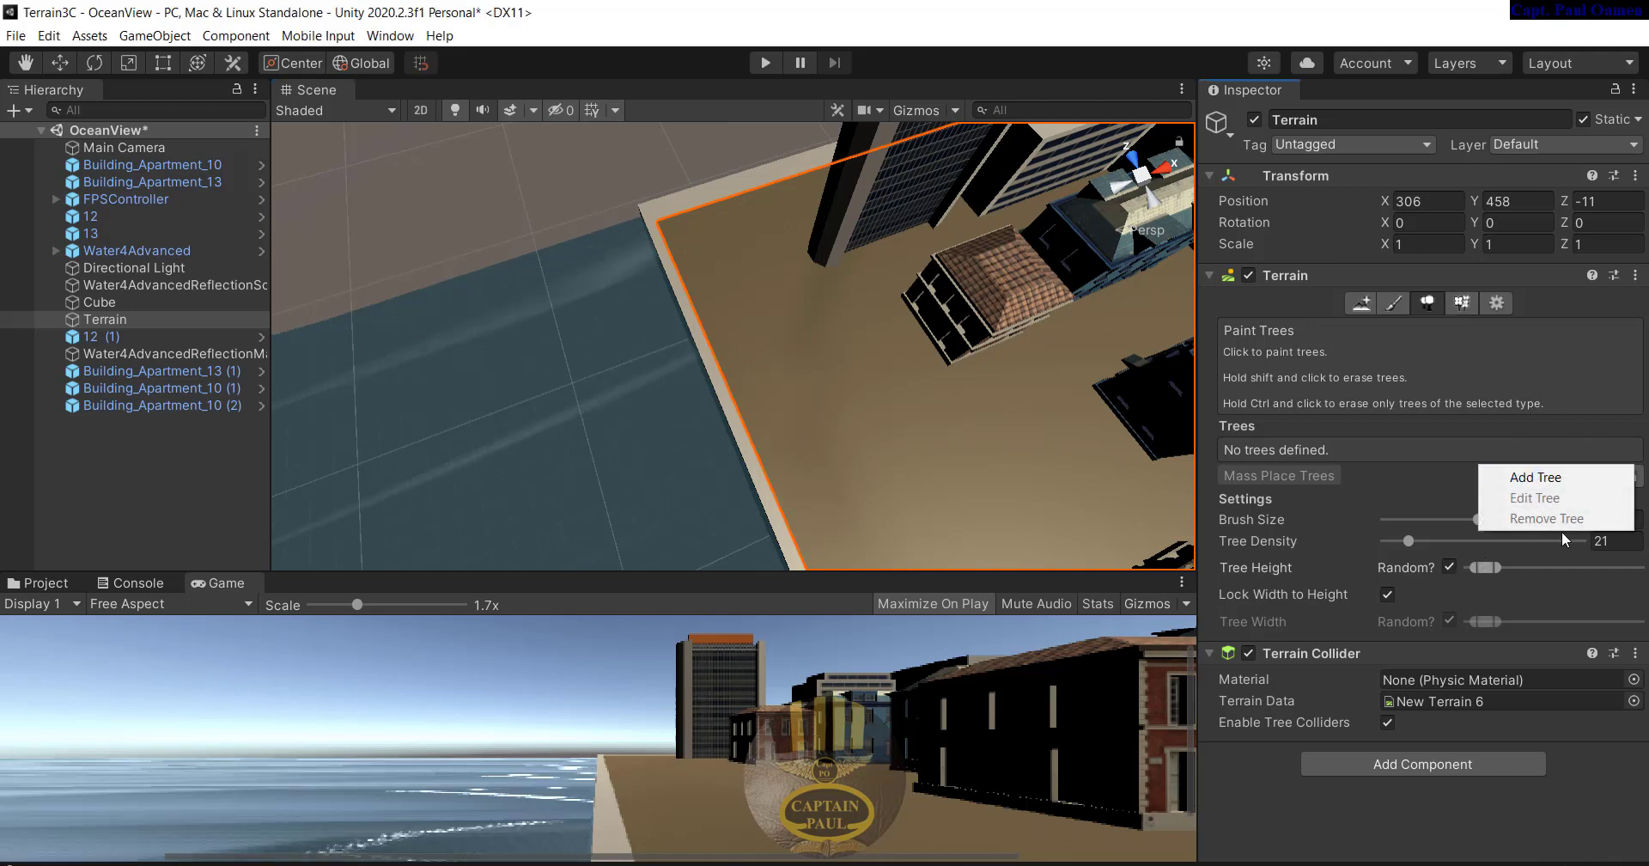
pyautogui.click(1537, 478)
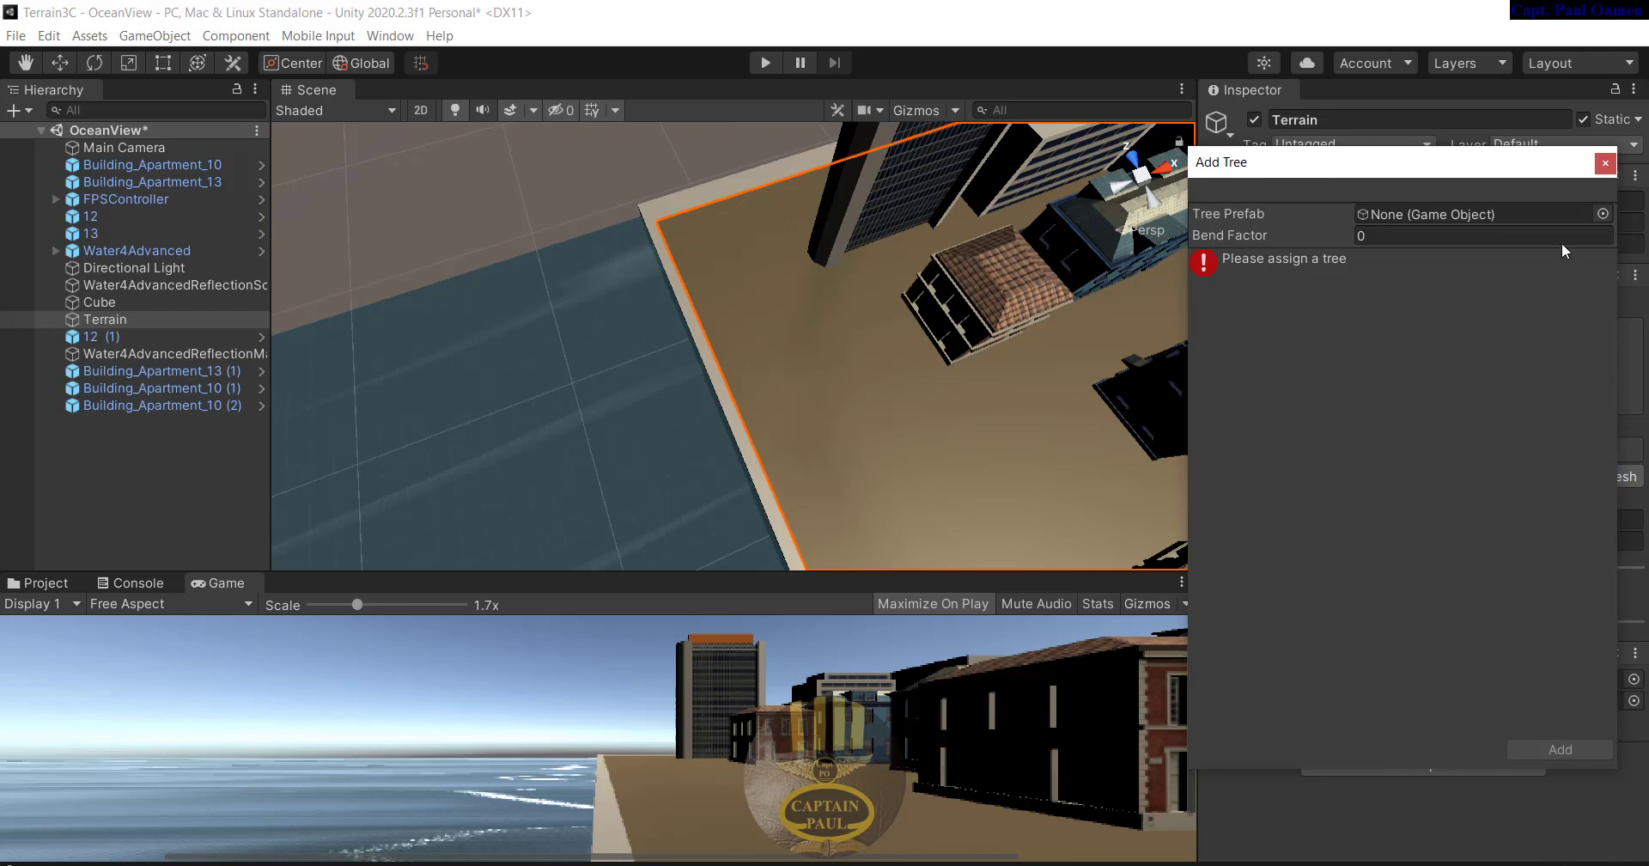
pyautogui.click(1603, 213)
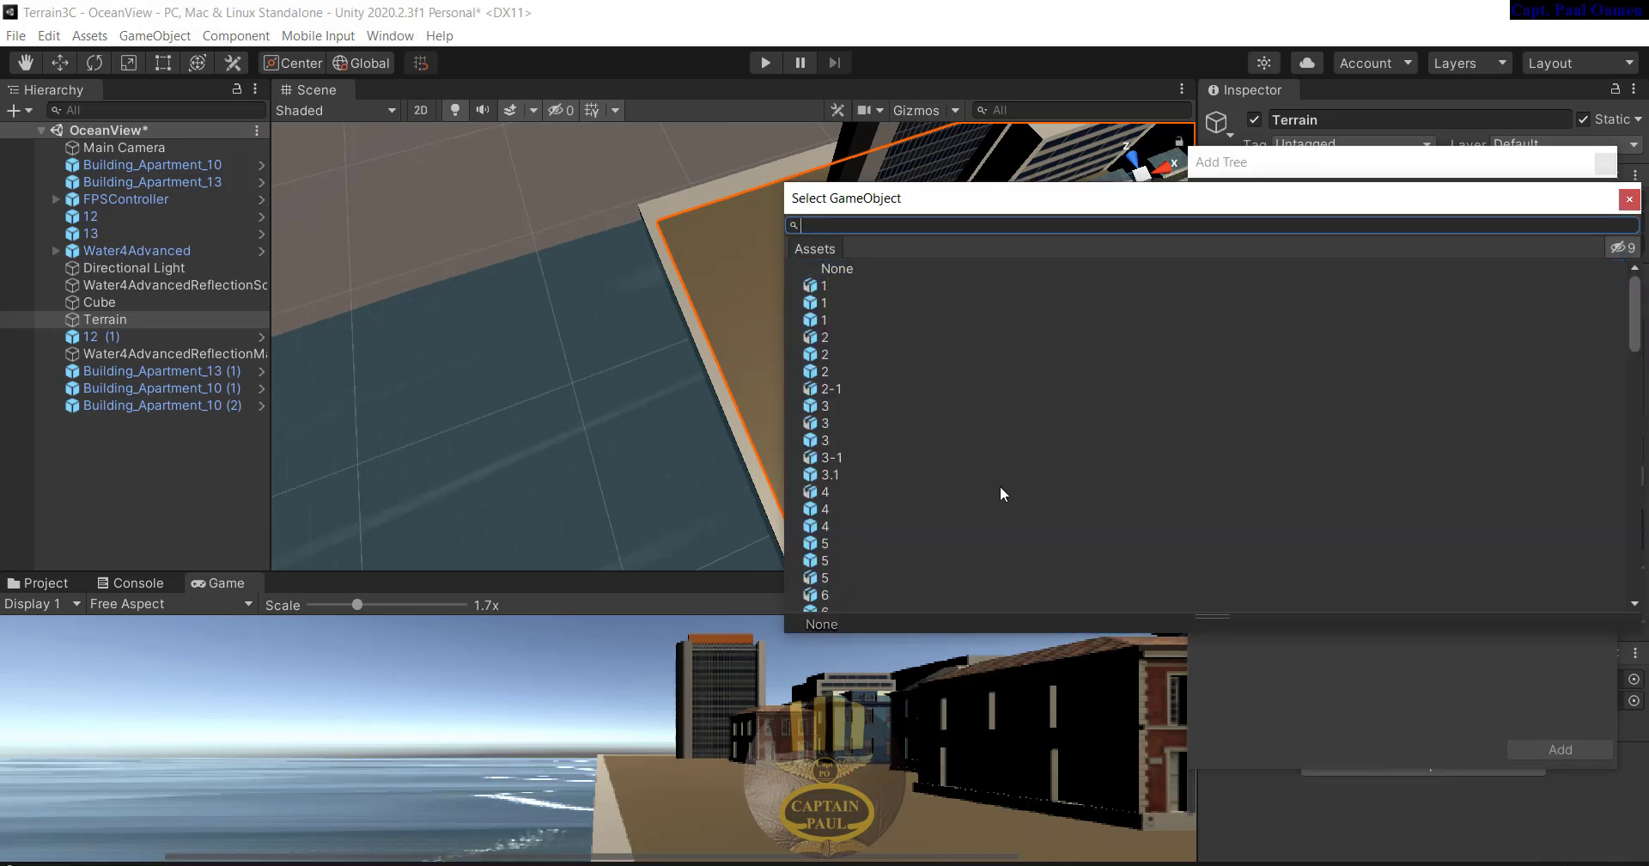
pyautogui.scroll(-10, 1070, 505)
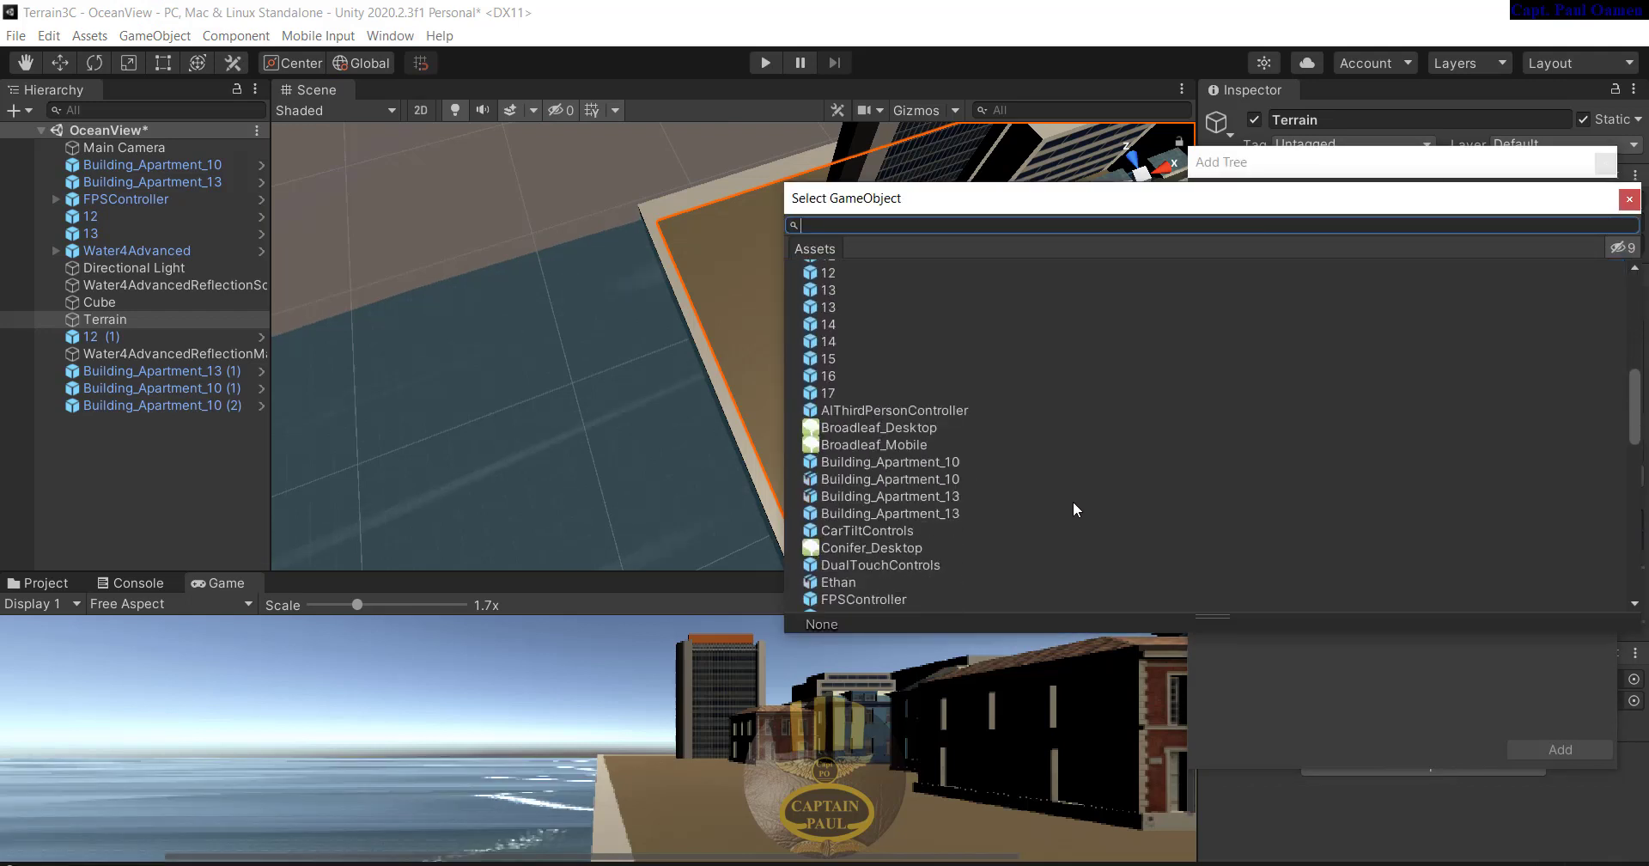
pyautogui.click(898, 424)
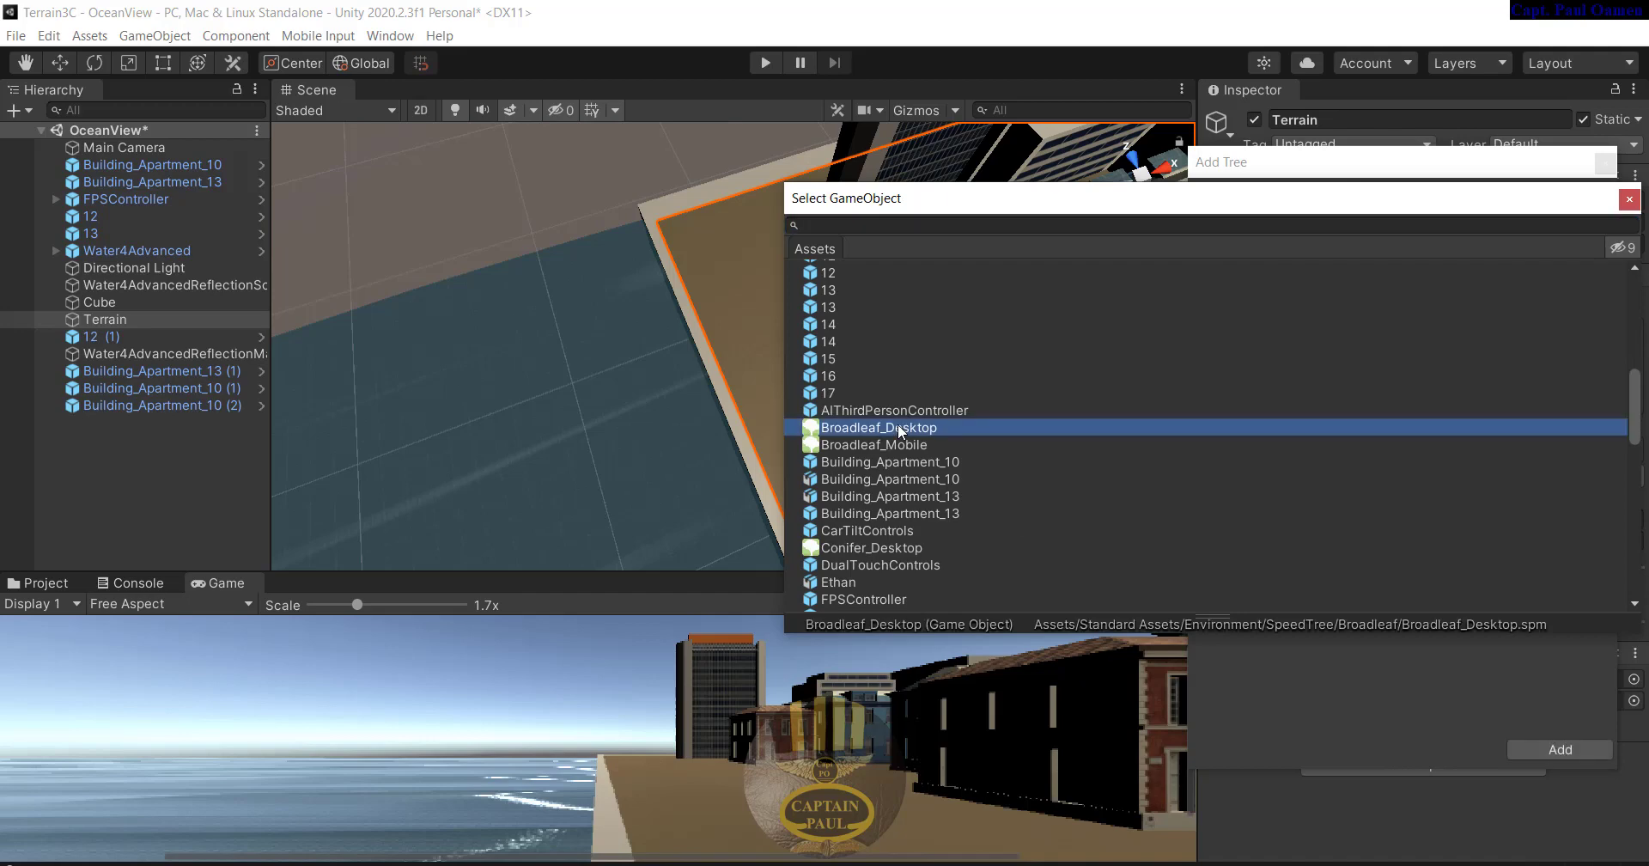
pyautogui.click(1630, 200)
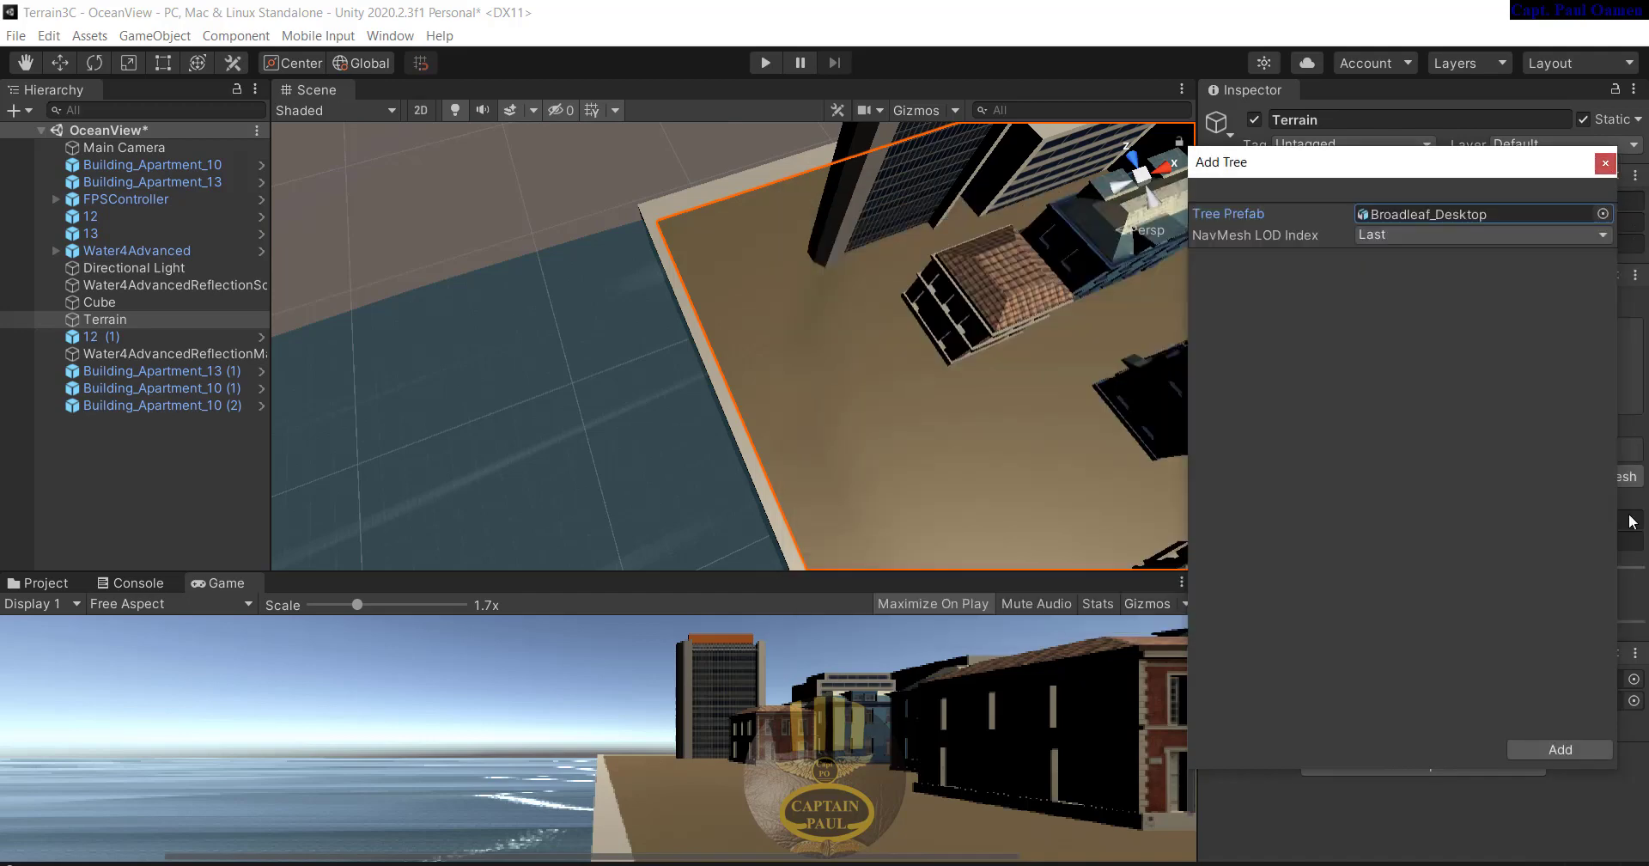
pyautogui.click(1552, 750)
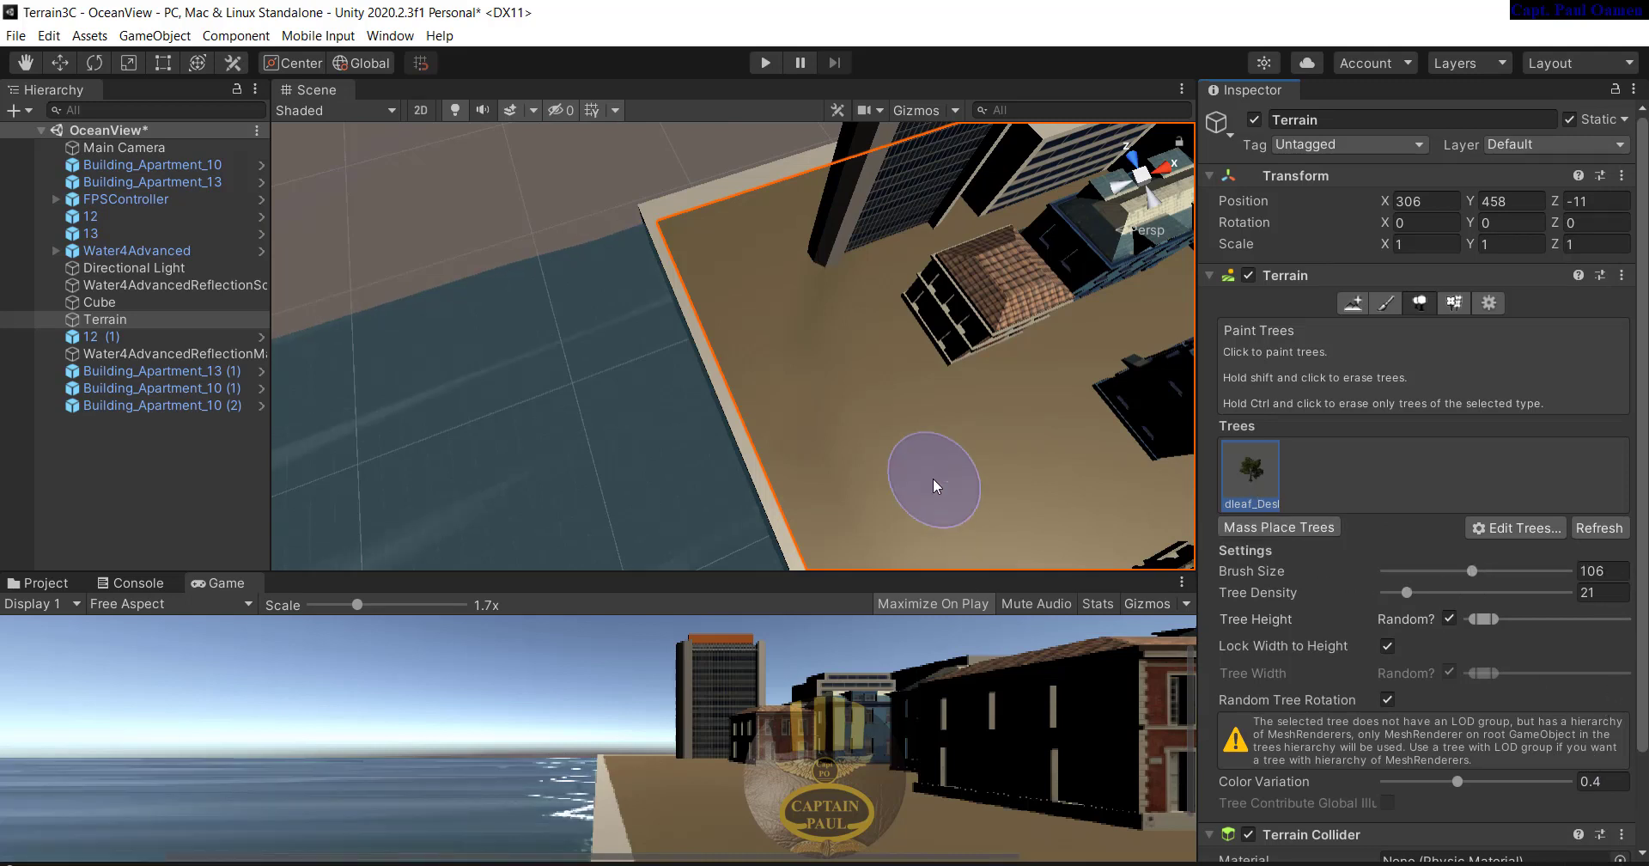
pyautogui.moveTo(832, 412)
pyautogui.mouseDown()
pyautogui.moveTo(932, 533)
pyautogui.moveTo(804, 471)
pyautogui.moveTo(746, 277)
pyautogui.moveTo(766, 210)
pyautogui.moveTo(682, 229)
pyautogui.moveTo(751, 380)
pyautogui.moveTo(838, 276)
pyautogui.moveTo(938, 232)
pyautogui.moveTo(874, 337)
pyautogui.moveTo(1069, 342)
pyautogui.moveTo(1185, 291)
pyautogui.moveTo(1024, 411)
pyautogui.moveTo(1098, 463)
pyautogui.moveTo(1162, 474)
pyautogui.moveTo(880, 405)
pyautogui.mouseUp()
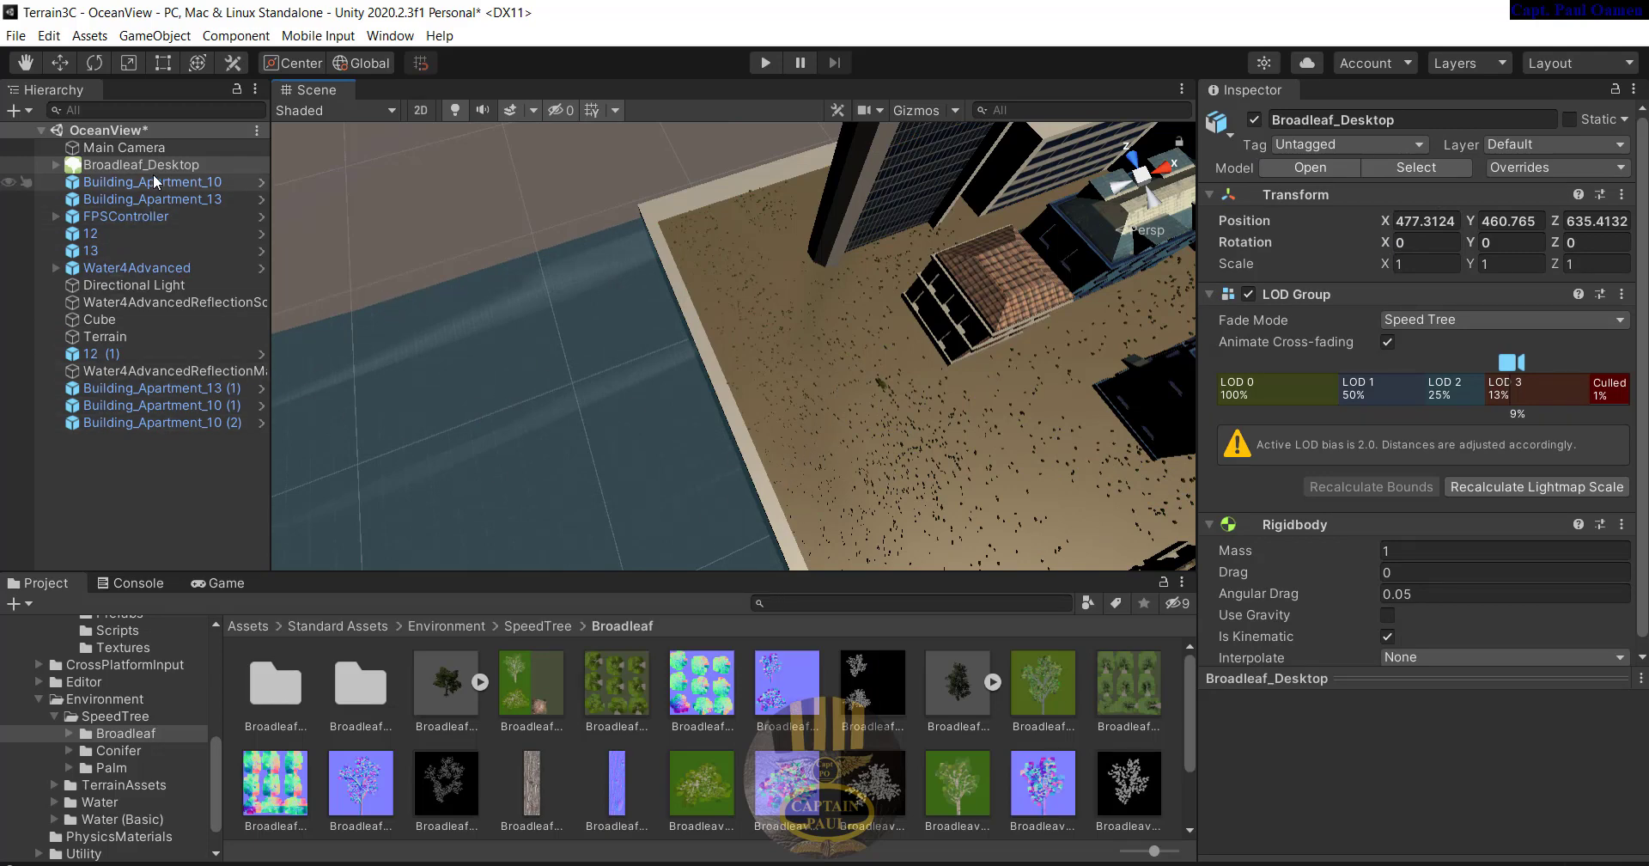
# Place two more Broadleaf_Desktop models on the open sand, the last one at about X 510, Z 424
pyautogui.click(215, 268)
pyautogui.moveTo(446, 683); pyautogui.dragTo(966, 502)
pyautogui.click(963, 457)
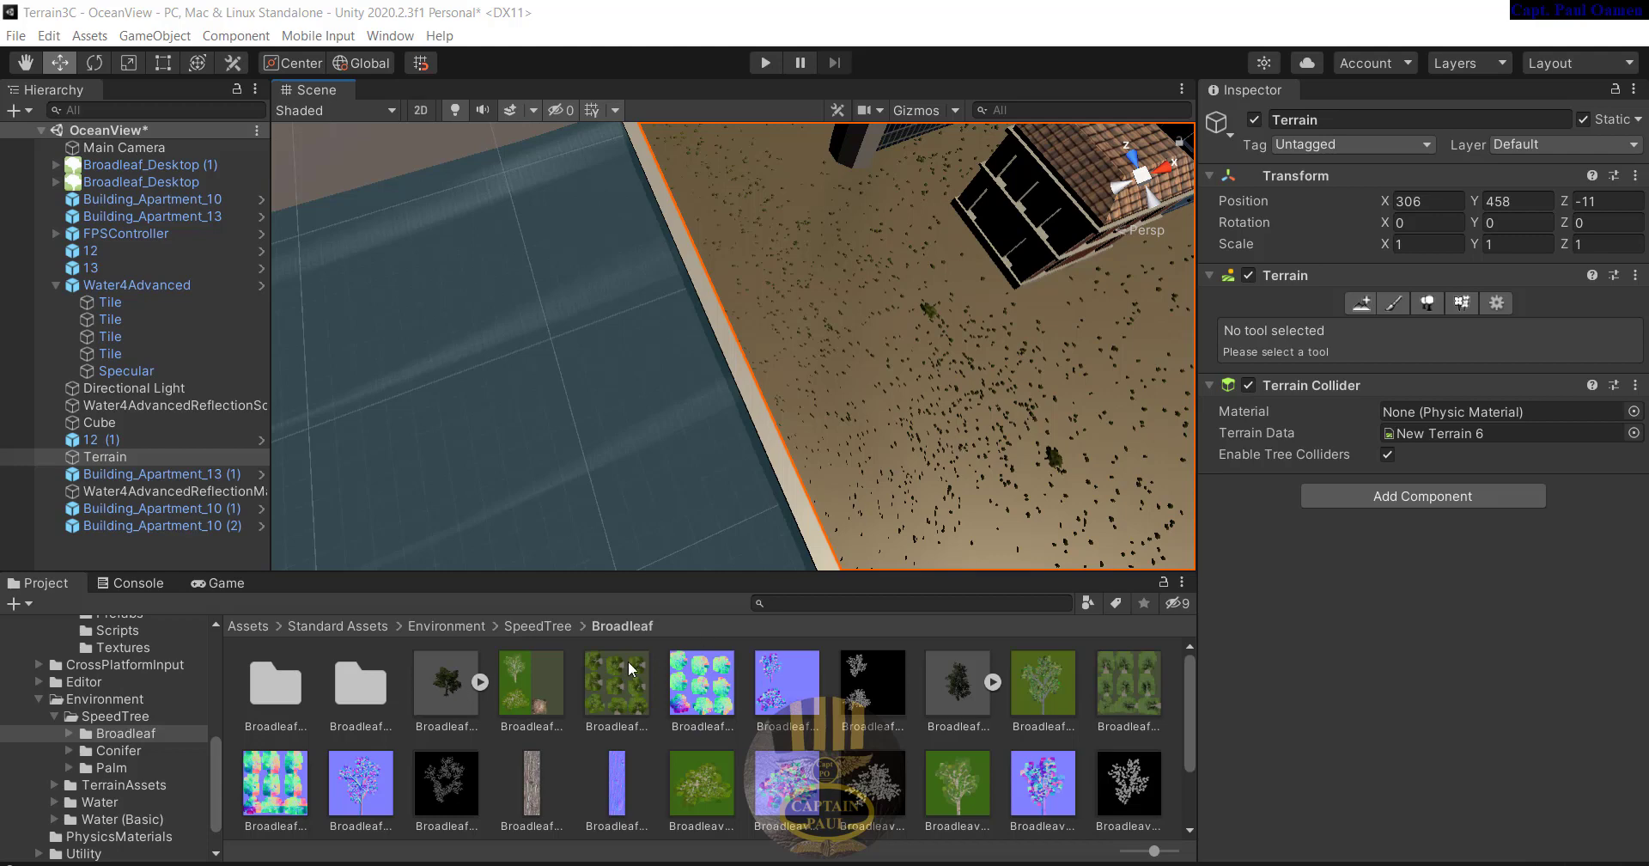
pyautogui.moveTo(455, 686); pyautogui.dragTo(1105, 529)
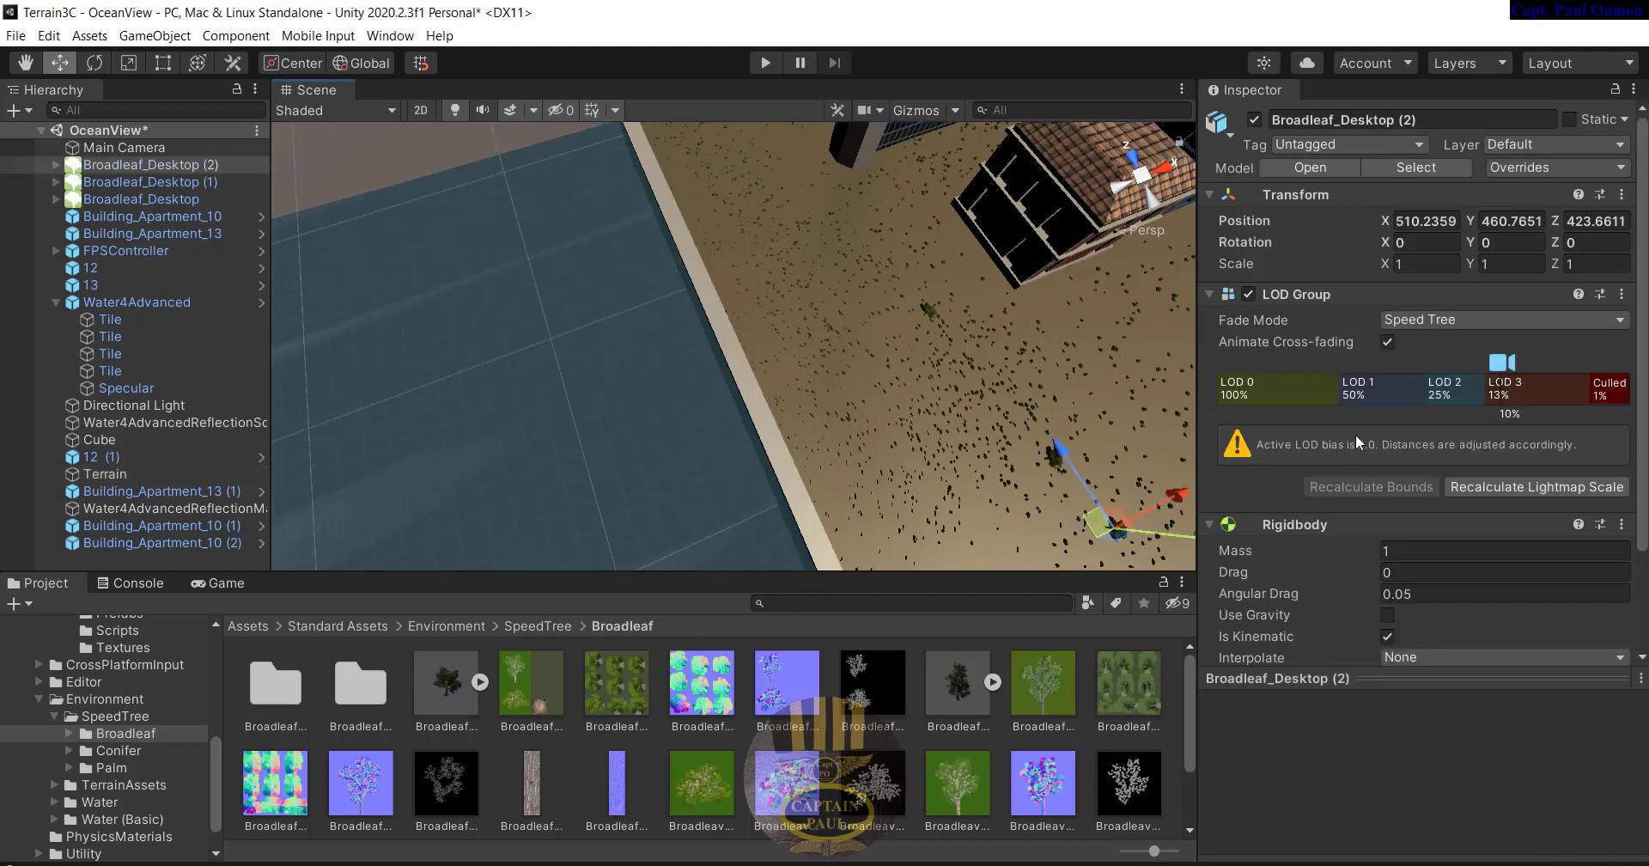
# Scale the last placed Broadleaf_Desktop tree to 5 on the X, Y and Z axes
pyautogui.click(1418, 262)
pyautogui.write('8')
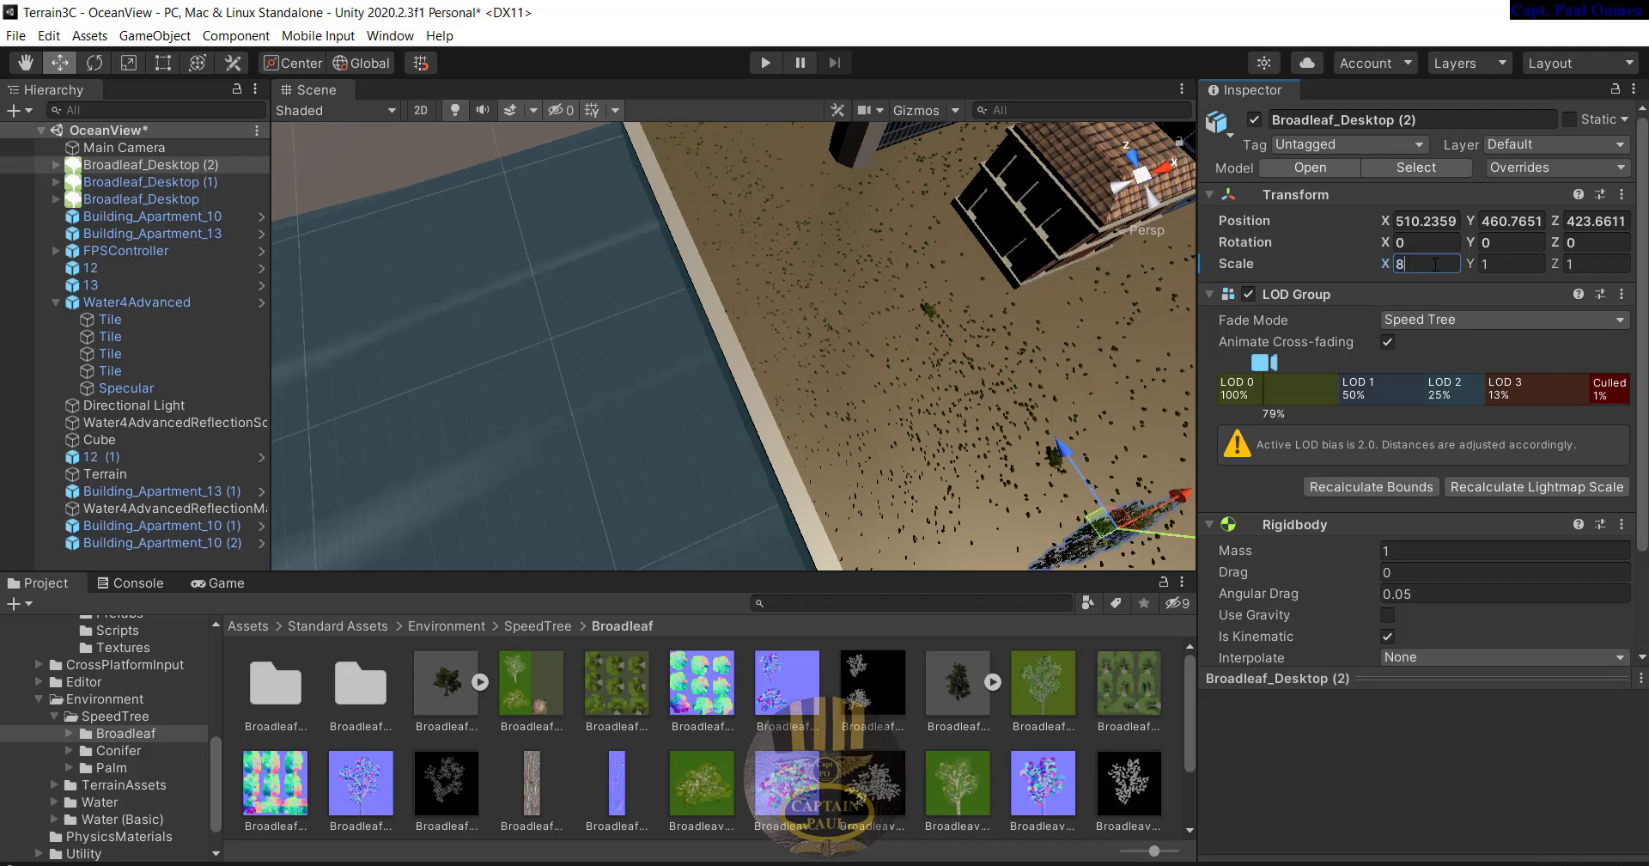
pyautogui.press('Tab')
pyautogui.click(1422, 265)
pyautogui.press('BackSpace')
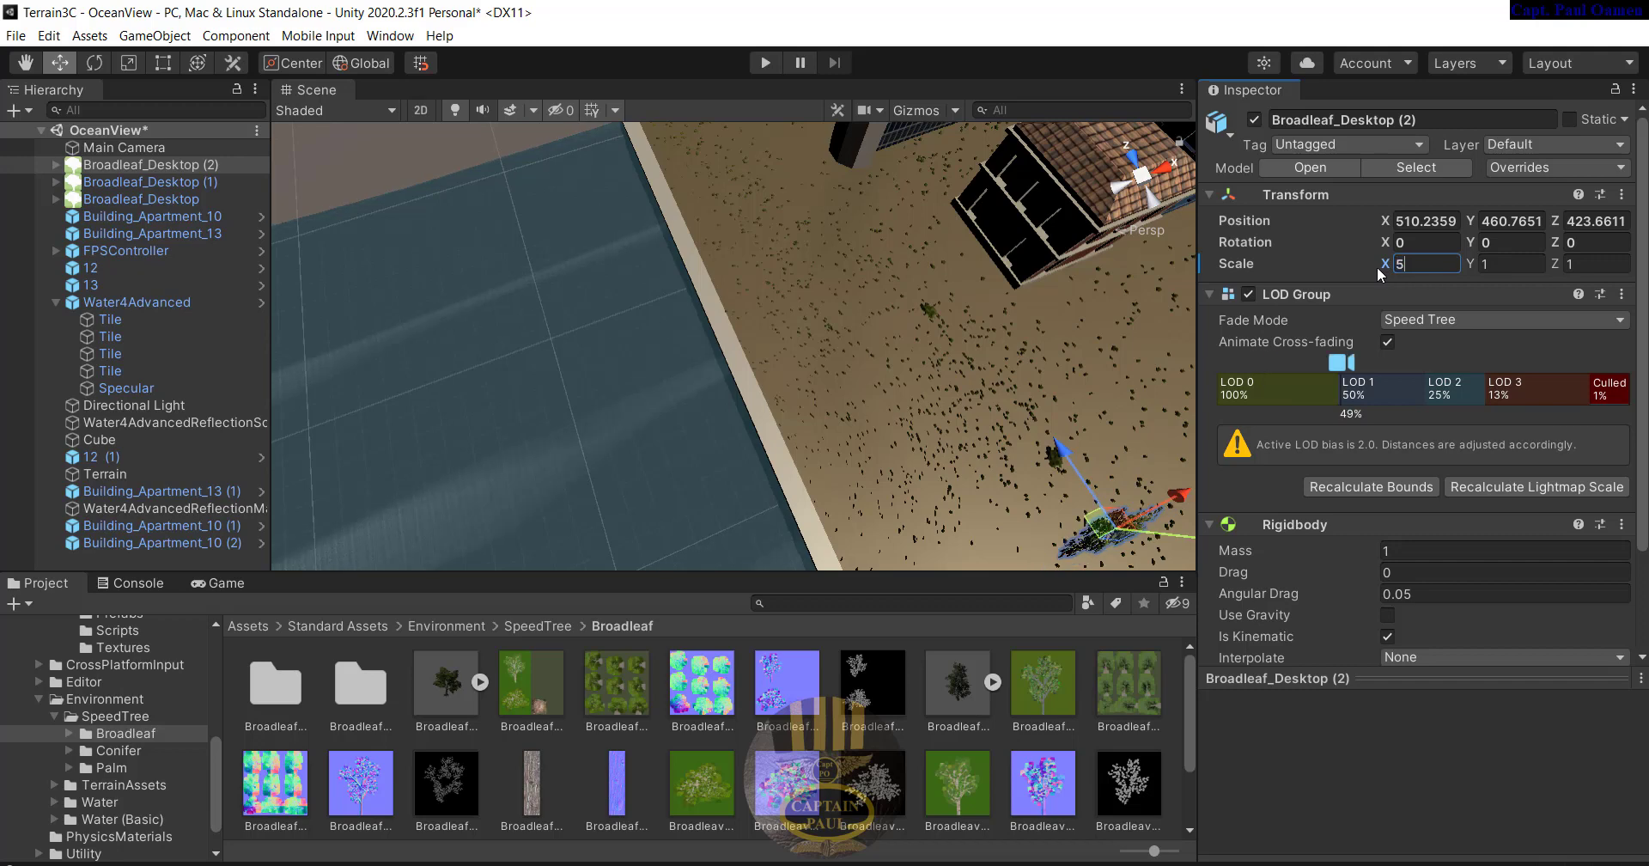
pyautogui.write('5')
pyautogui.press('Tab')
pyautogui.write('5')
pyautogui.press('Tab')
pyautogui.write('5')
pyautogui.press('Return')
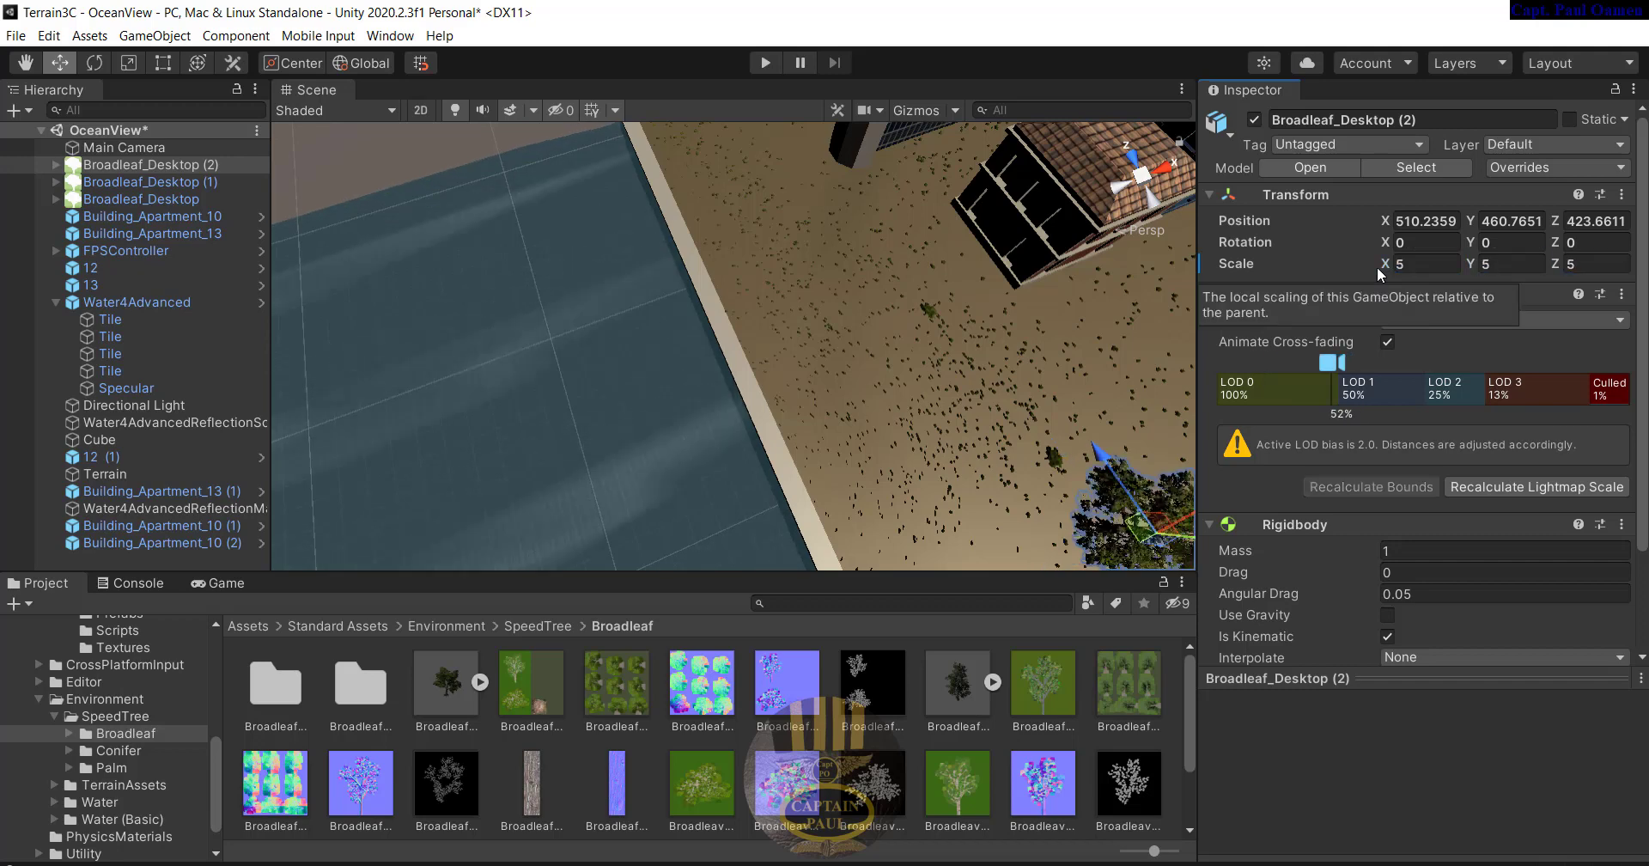
# Duplicate the enlarged tree three times and spread the copies along the building fronts, the last at X 554, Z 540
pyautogui.moveTo(992, 421); pyautogui.dragTo(1308, 539, button='right')
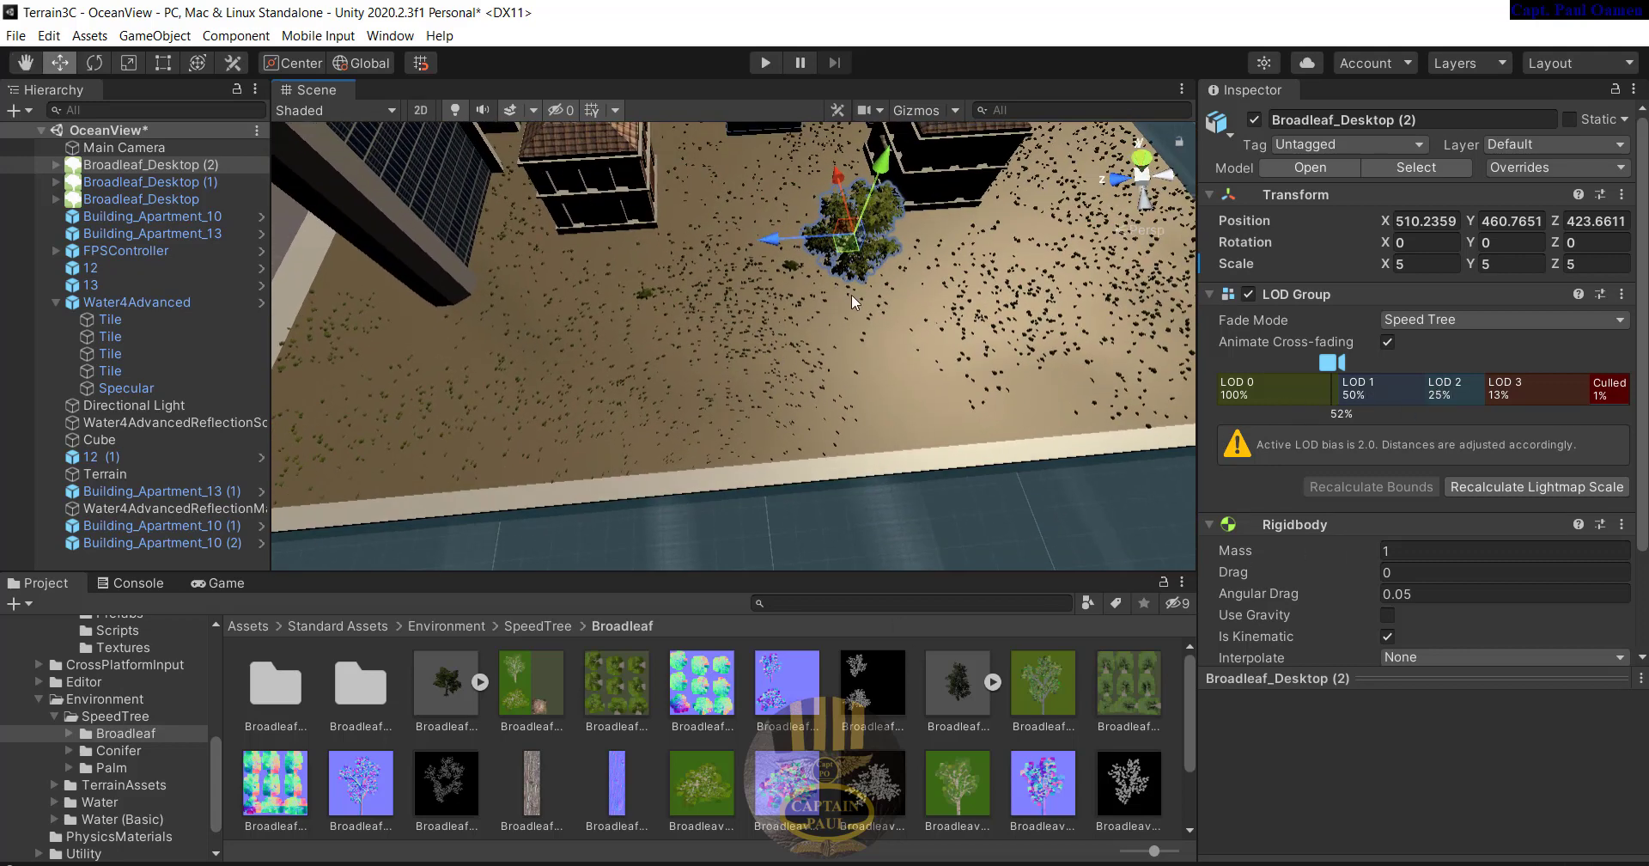
pyautogui.hotkey('ctrl', 'd')
pyautogui.moveTo(769, 239); pyautogui.dragTo(660, 269)
pyautogui.hotkey('ctrl', 'd')
pyautogui.hotkey('ctrl', 'd')
pyautogui.moveTo(733, 201); pyautogui.dragTo(731, 163)
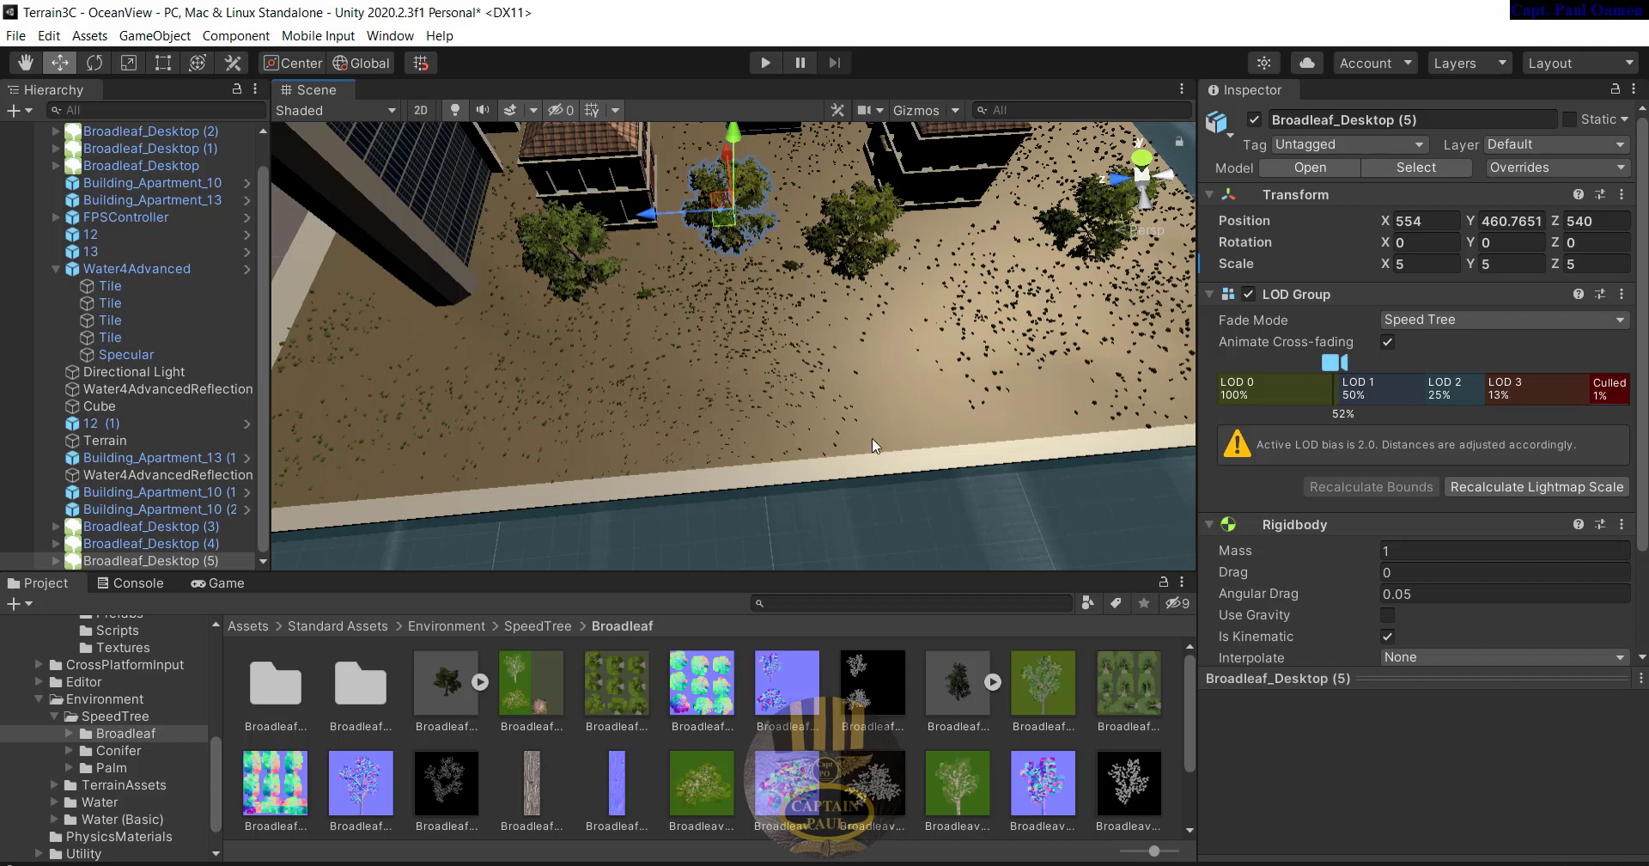
# Apply the Bricks material from the Assets folder to the Cube beneath the terrain
pyautogui.click(825, 477)
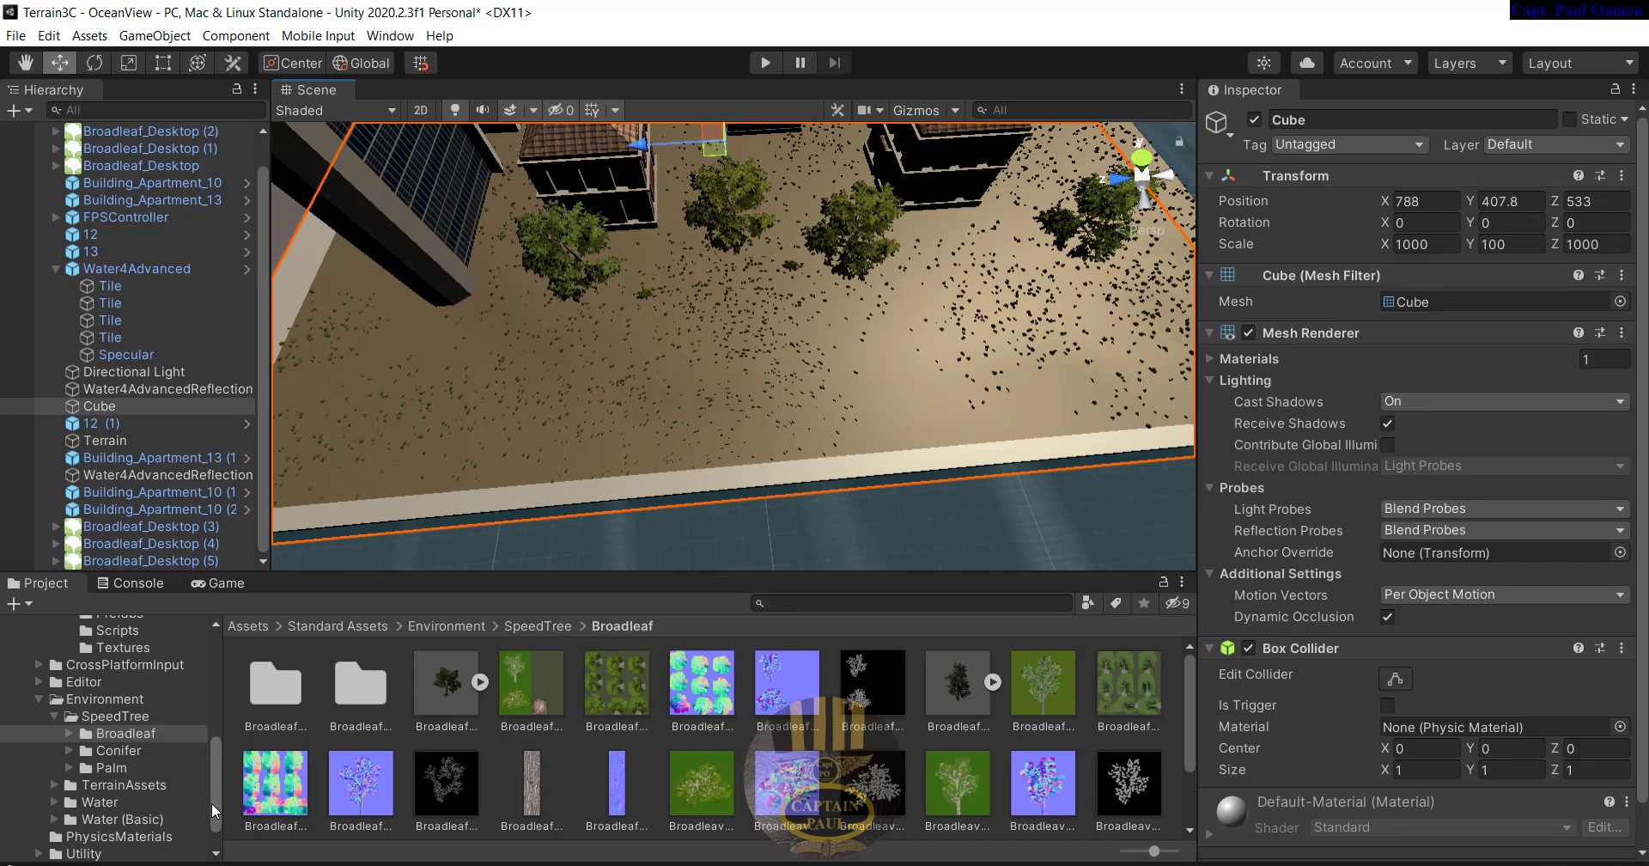
pyautogui.moveTo(211, 802); pyautogui.dragTo(196, 667)
pyautogui.click(53, 710)
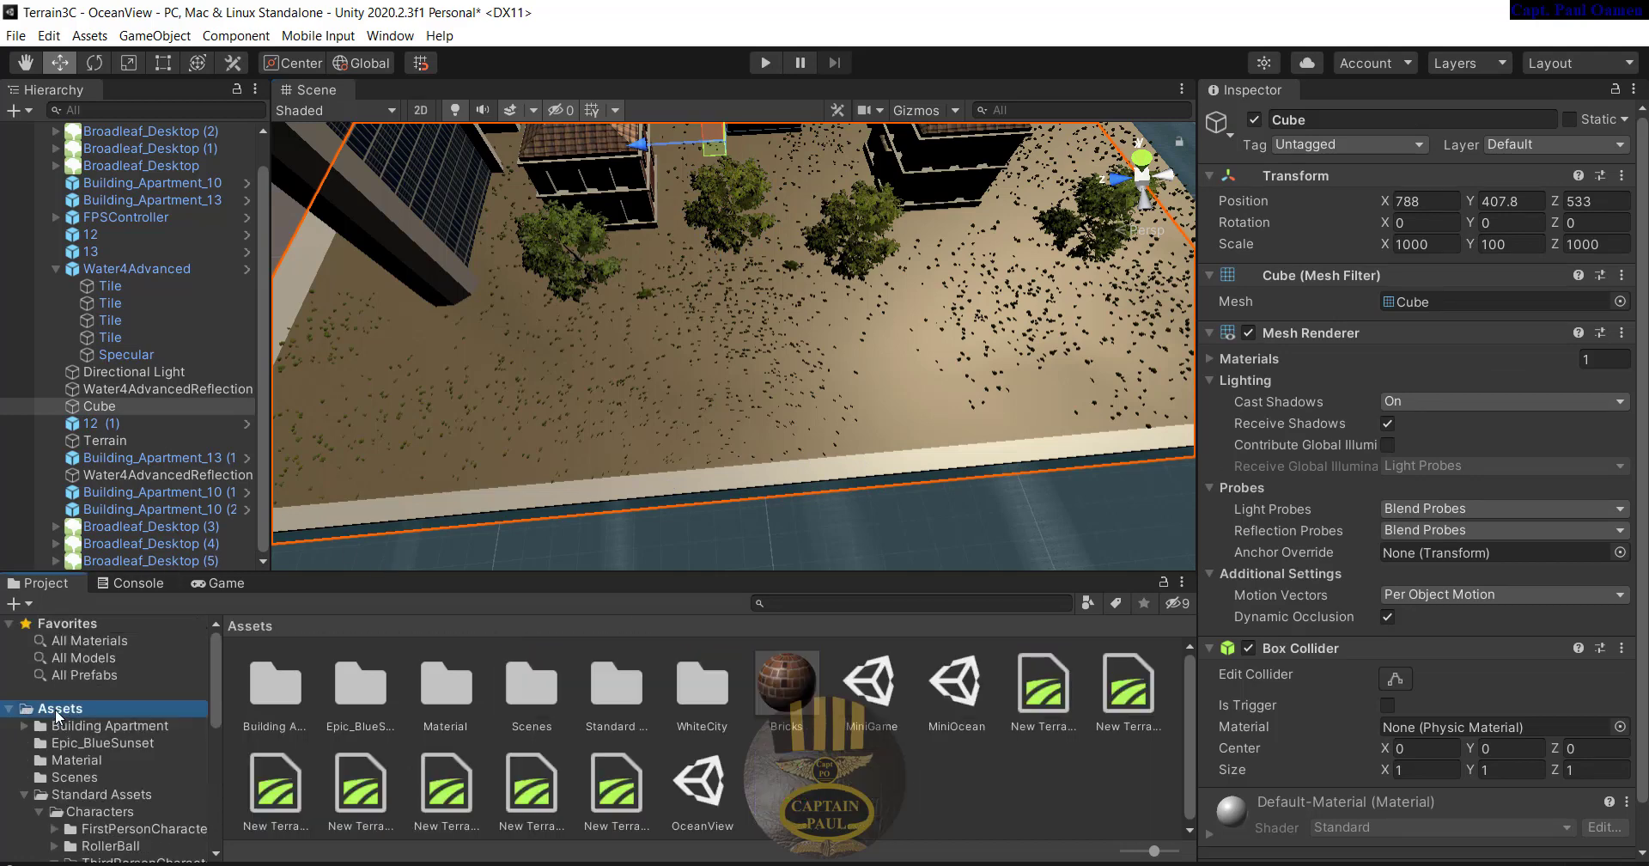
pyautogui.moveTo(787, 680); pyautogui.dragTo(836, 472)
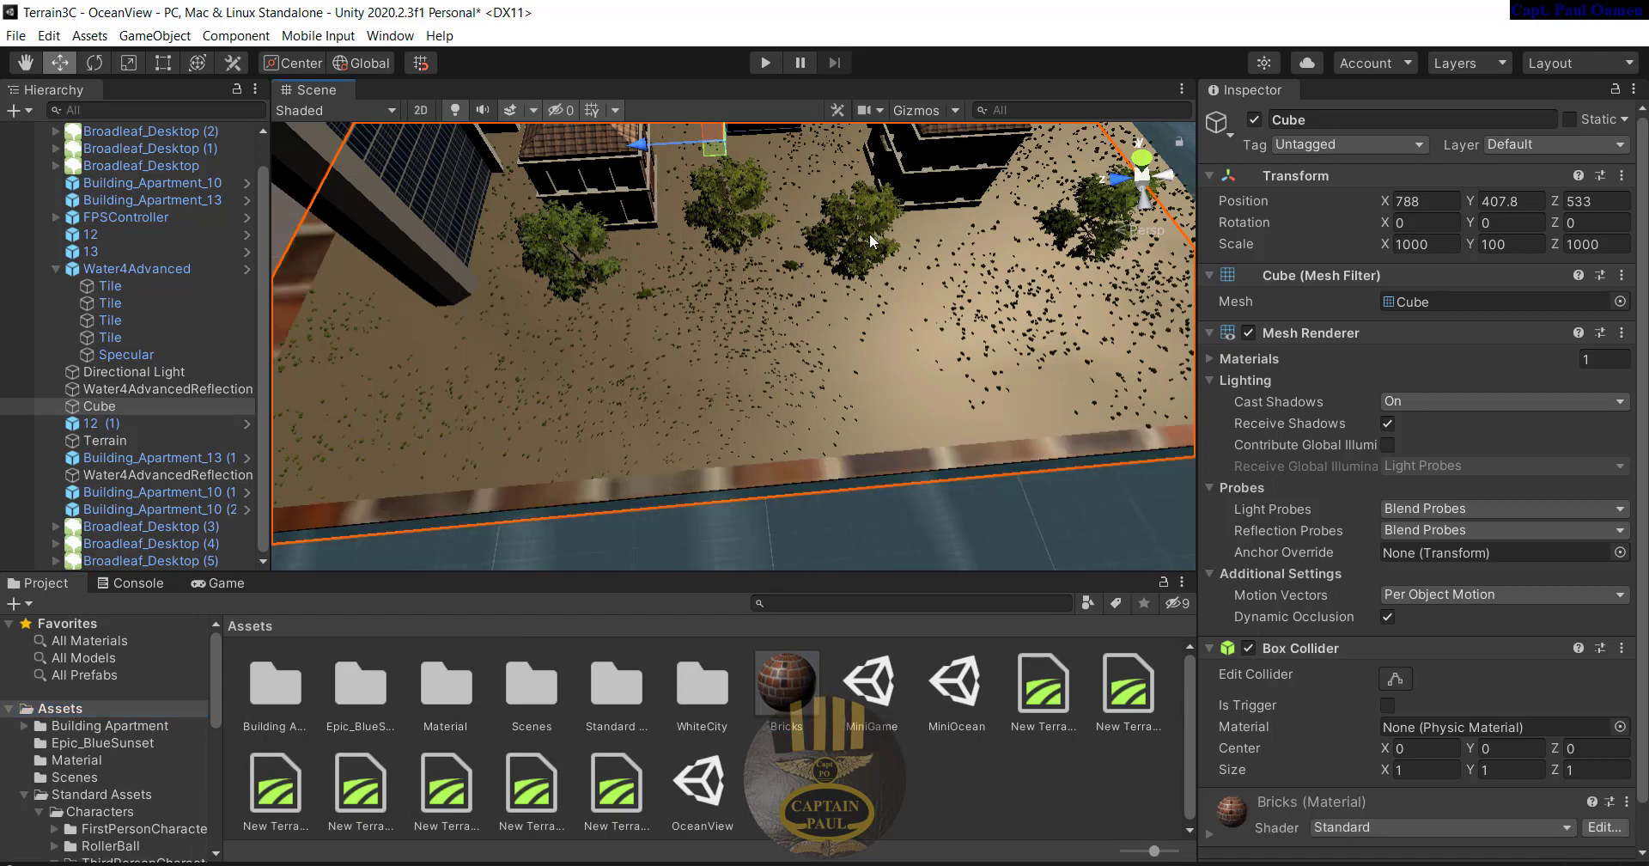
# Play the scene and walk around the trees and brick edge, and exit play mode
pyautogui.click(768, 61)
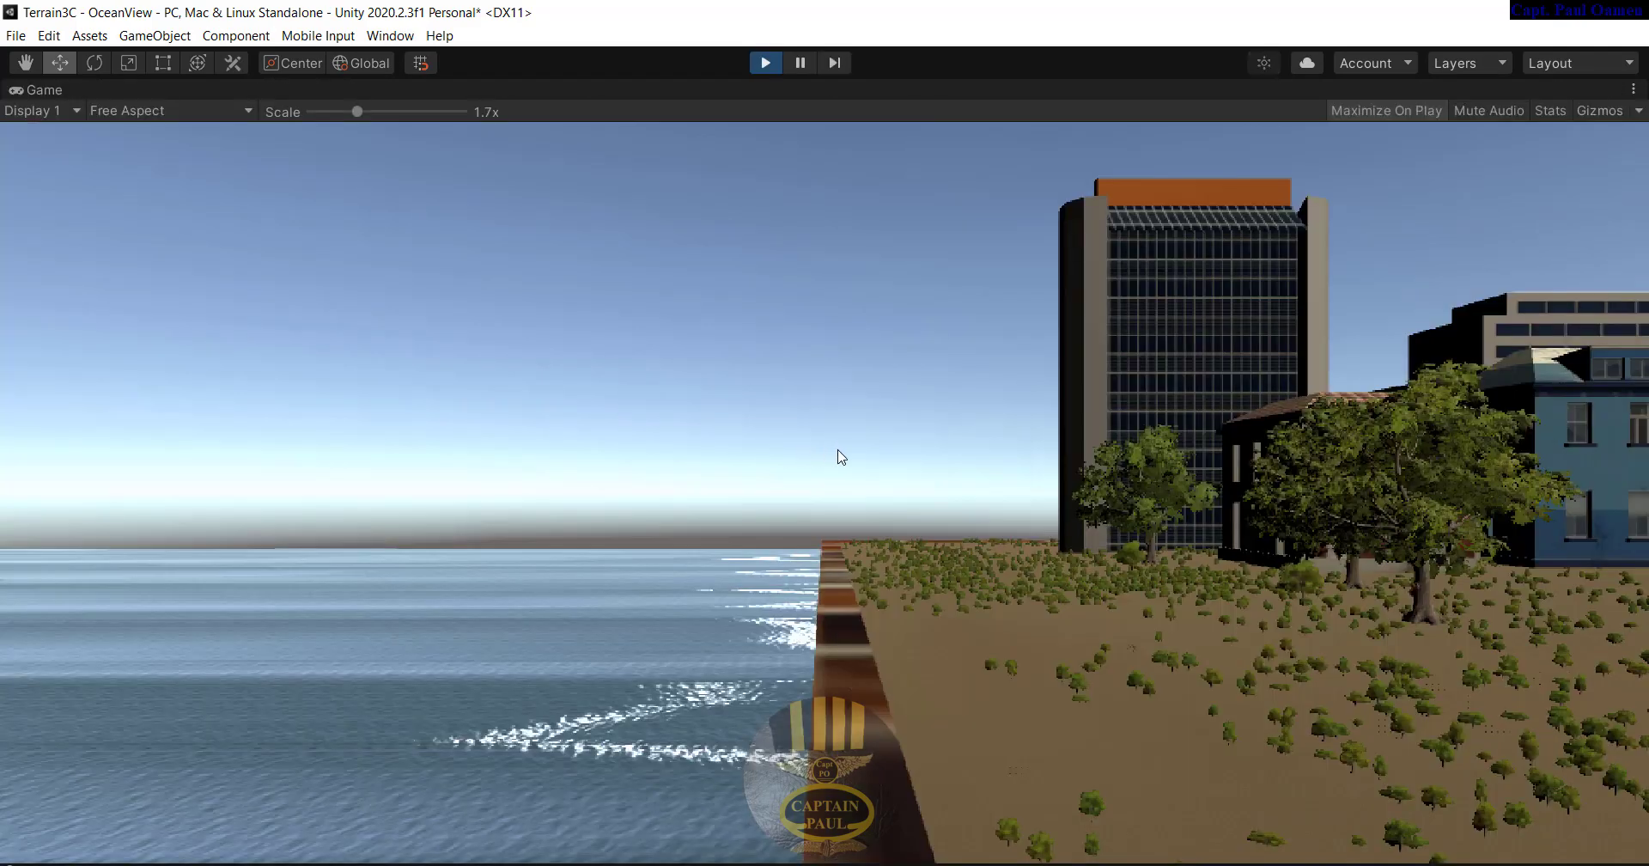
pyautogui.press('w')
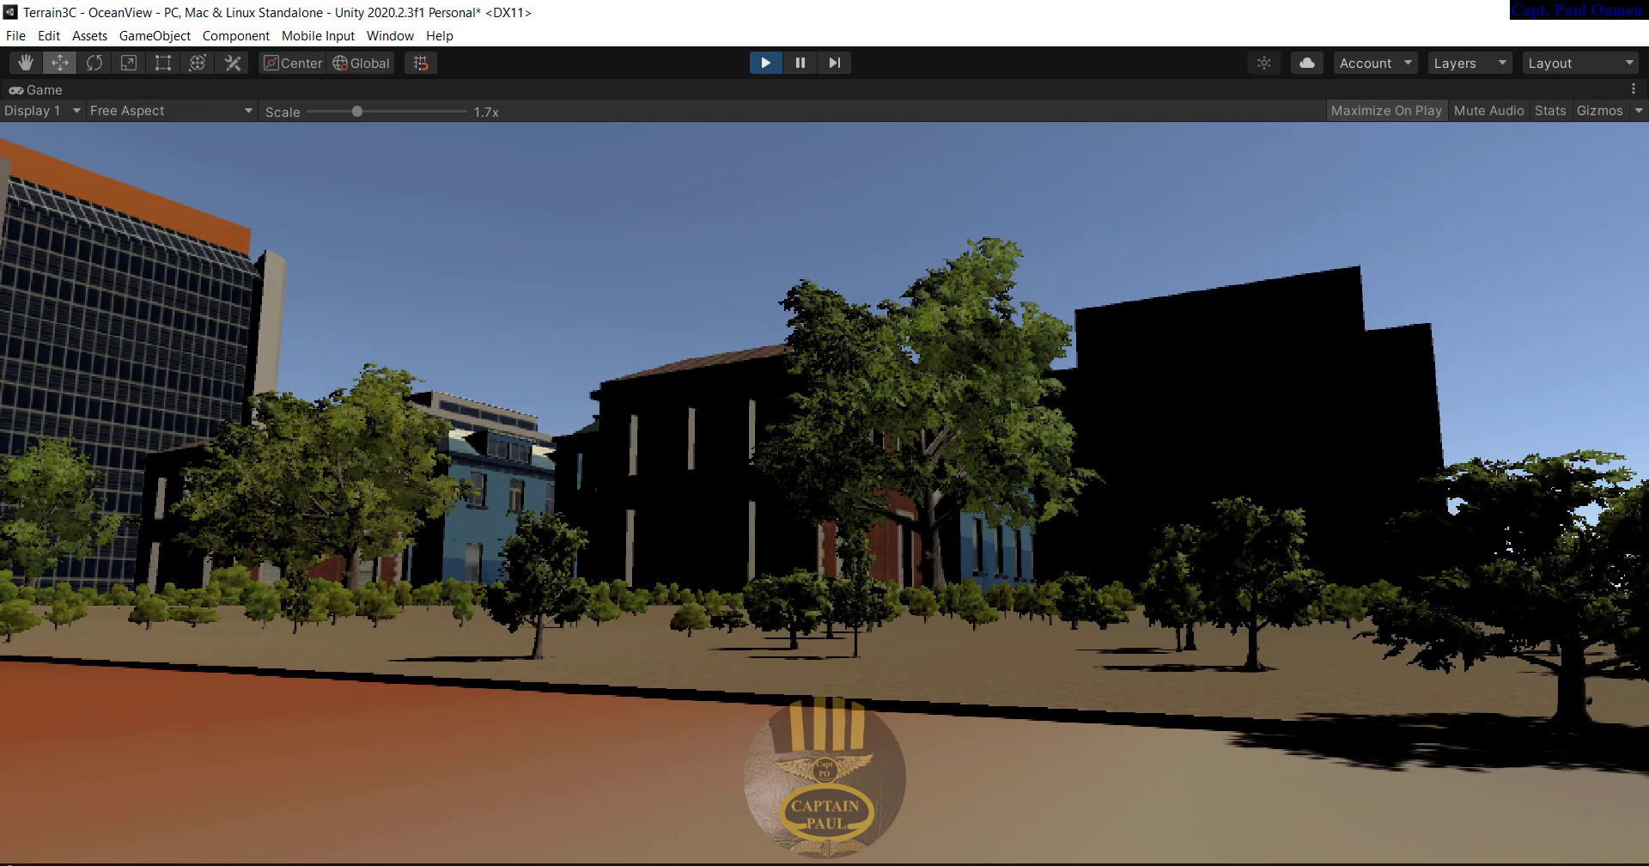
pyautogui.hotkey('ctrl', 'p')
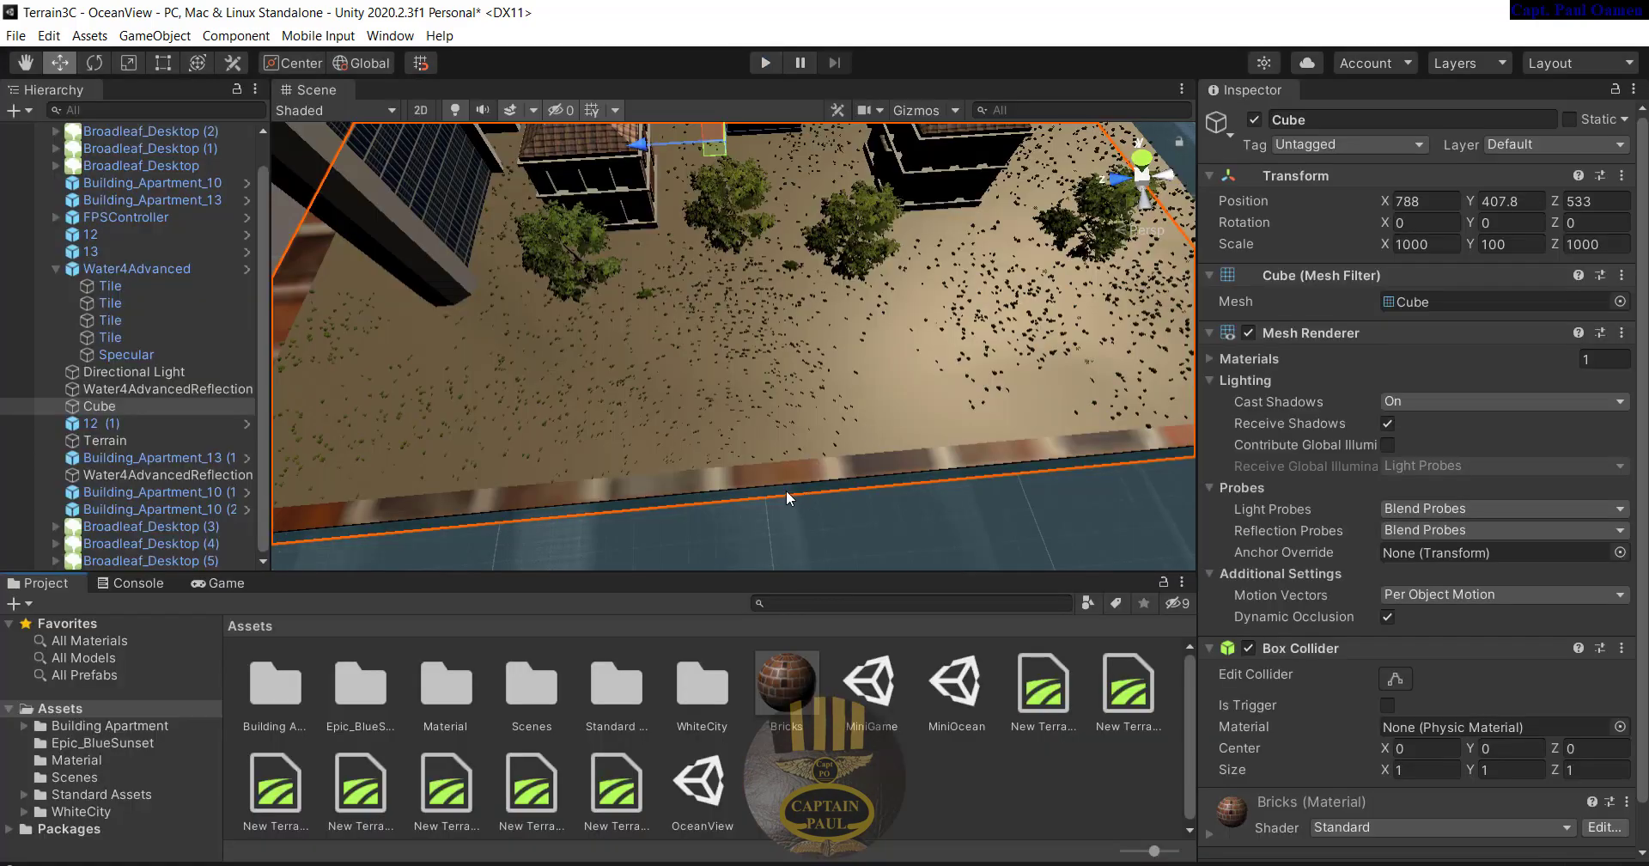
# Set the Skybox Material to Epic_BlueSunset in the environment lighting settings and close the Lighting window
pyautogui.click(393, 36)
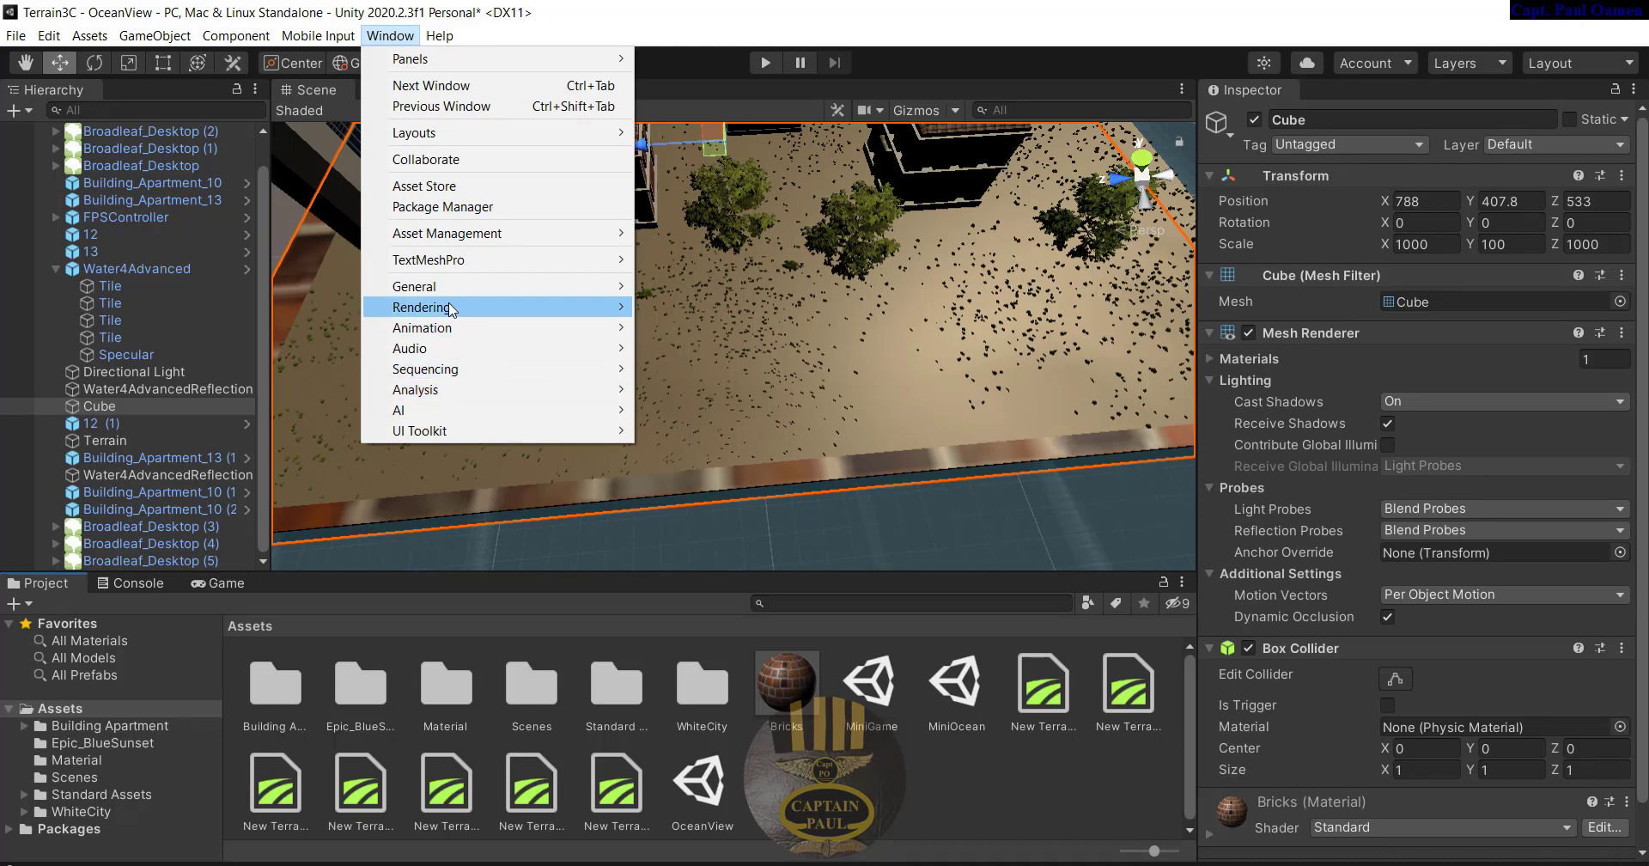
pyautogui.moveTo(478, 307)
pyautogui.click(688, 306)
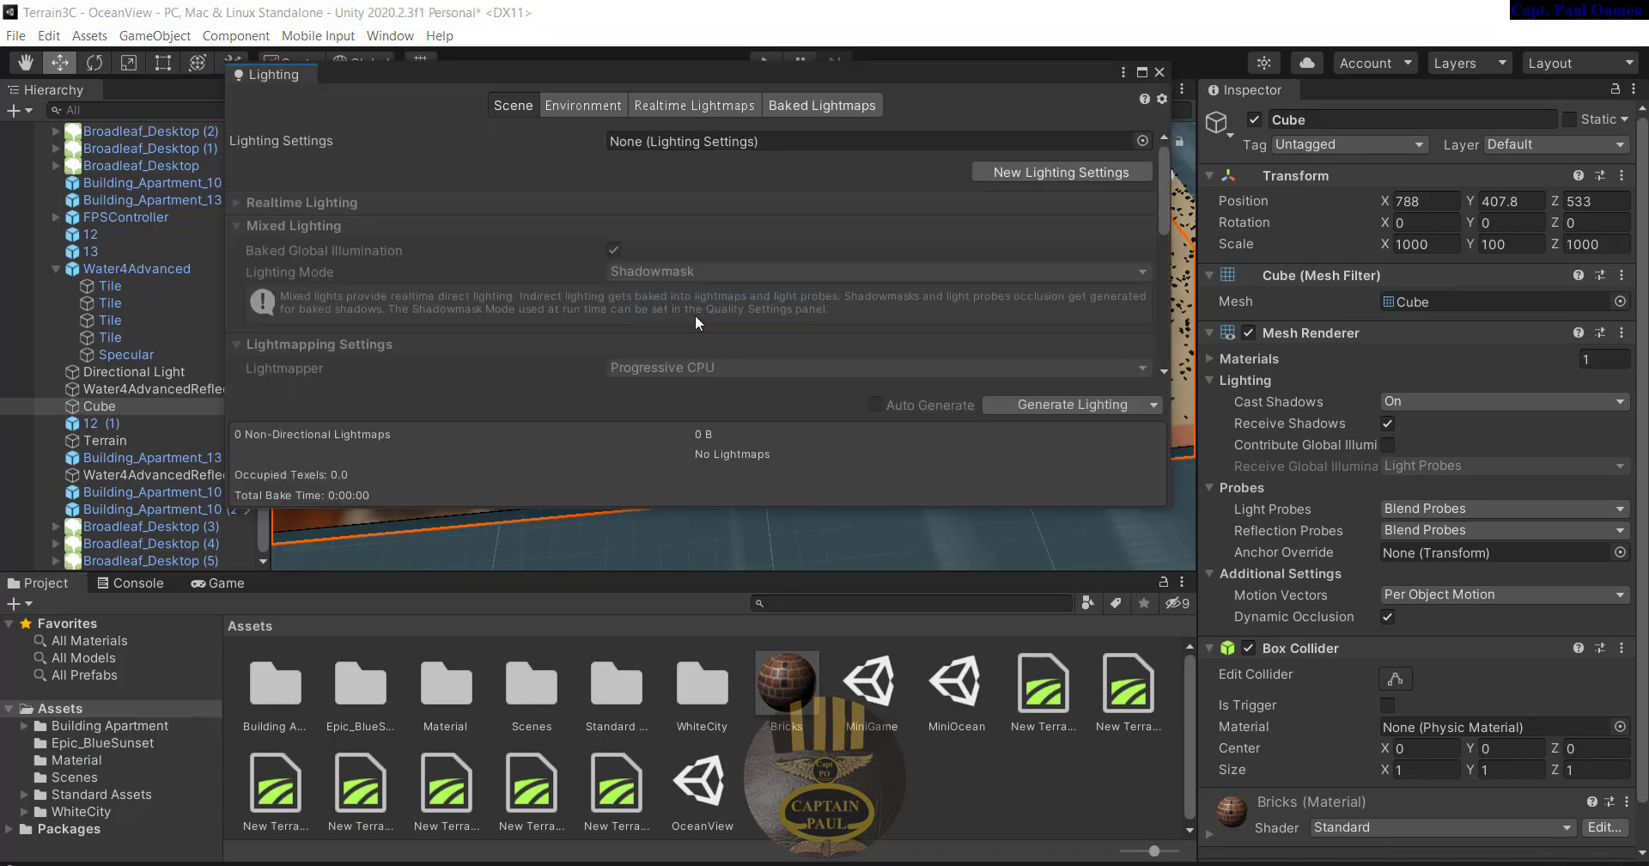
pyautogui.click(586, 110)
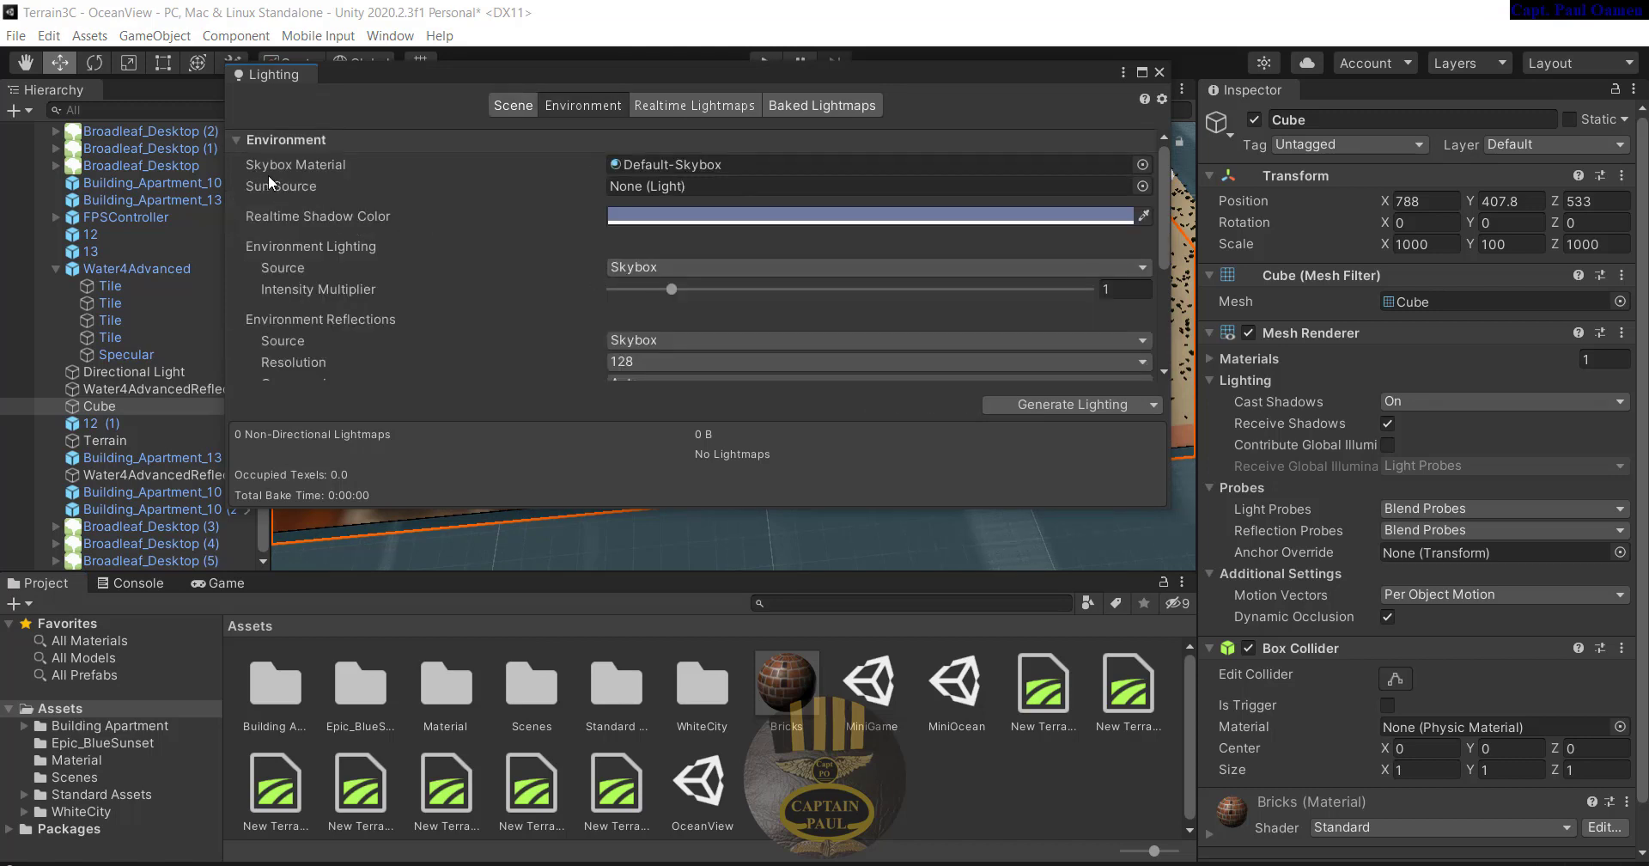
pyautogui.click(1143, 165)
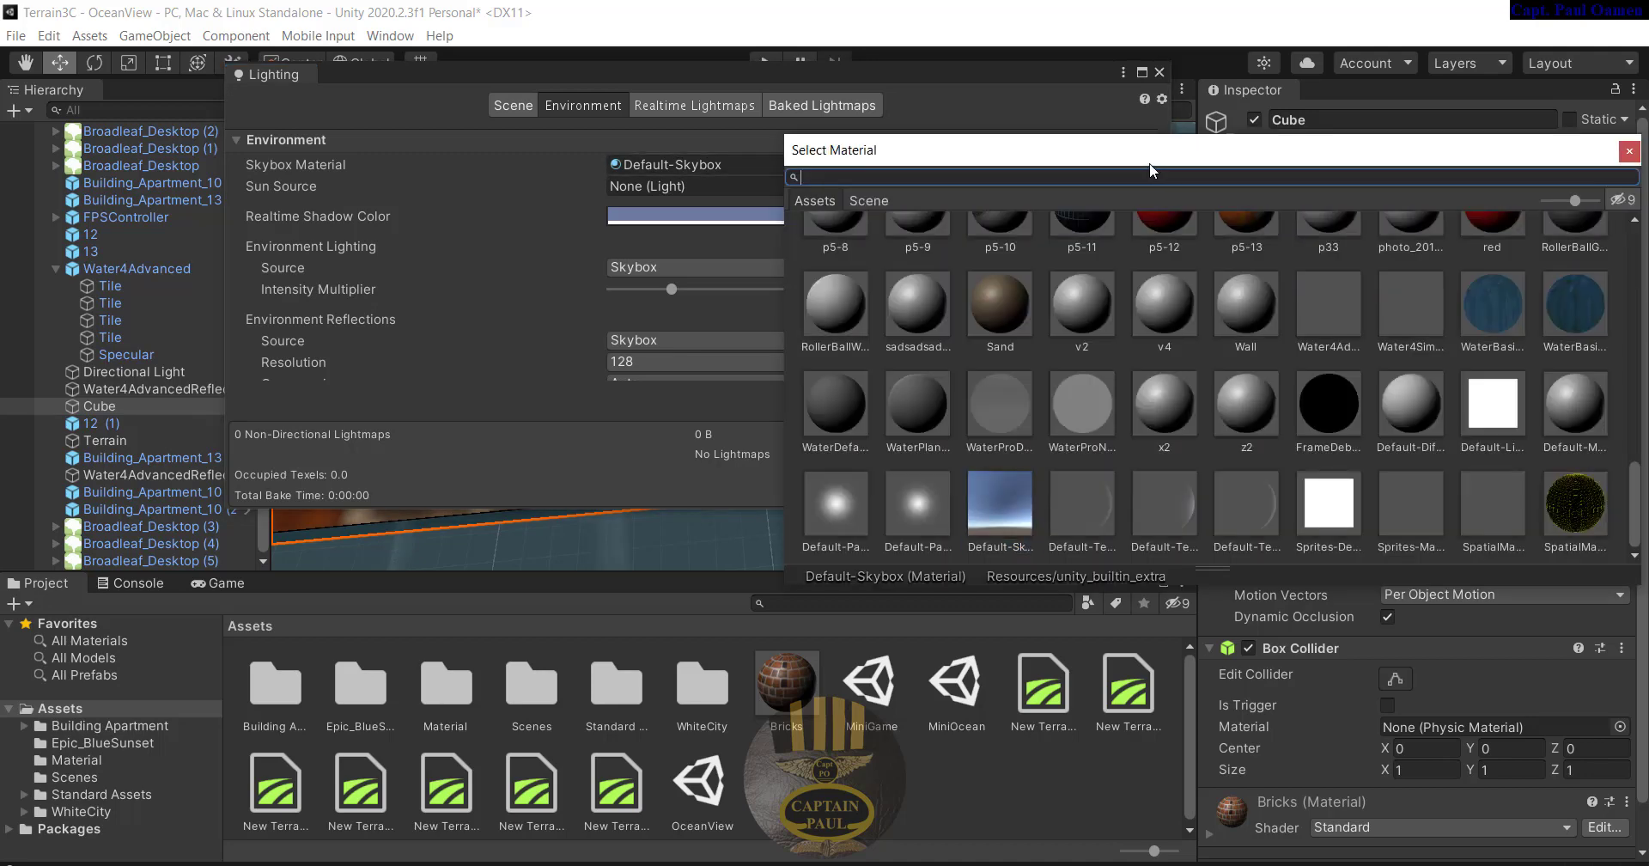
pyautogui.click(1641, 409)
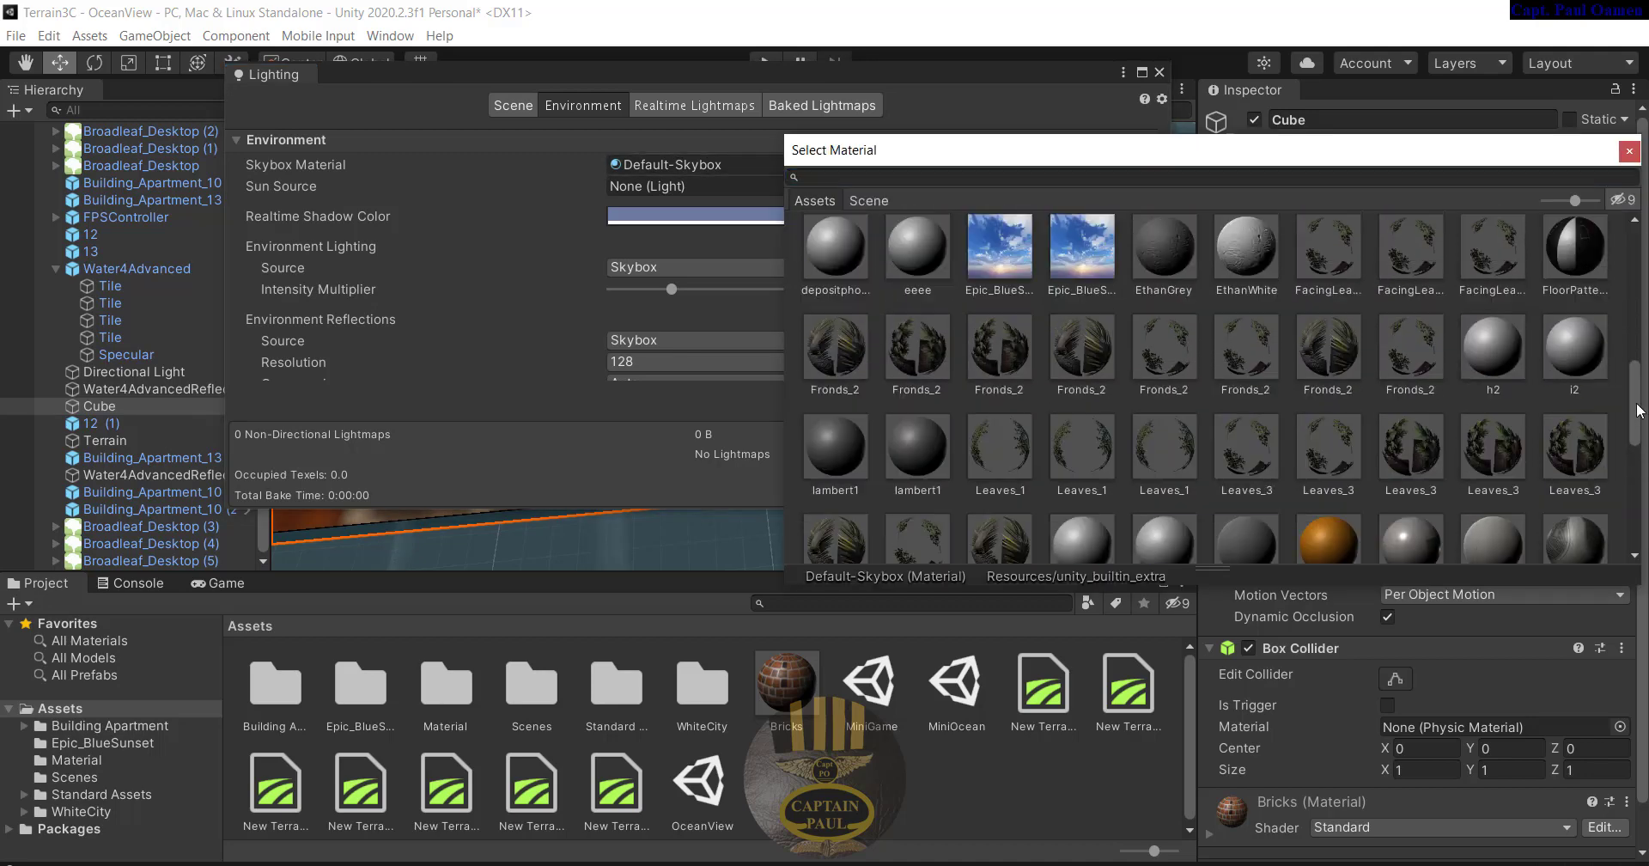
pyautogui.scroll(3, 1637, 406)
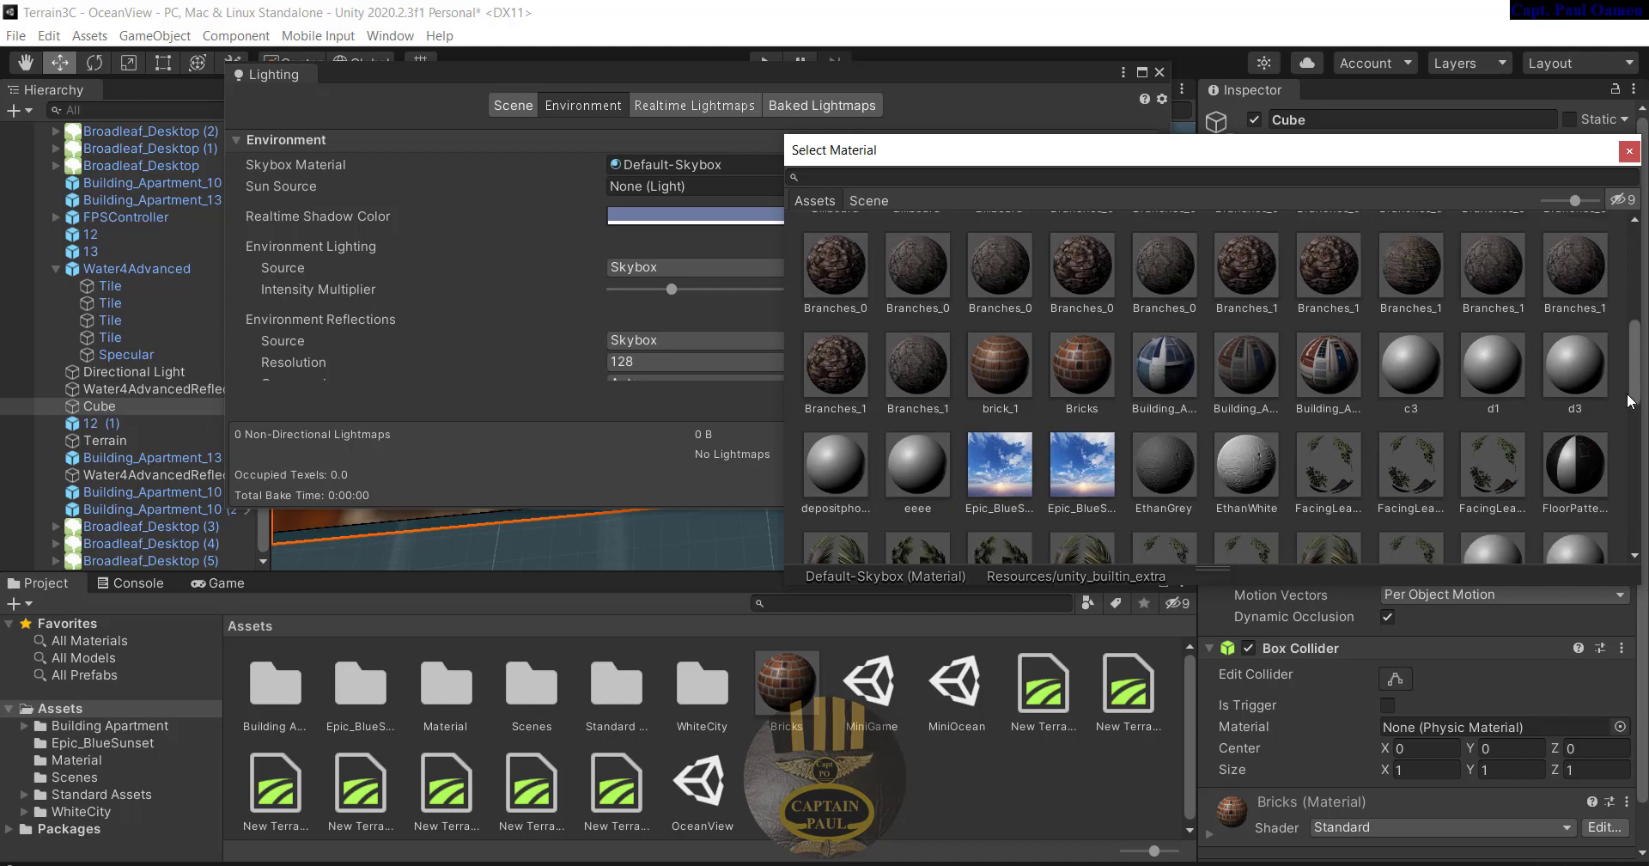
pyautogui.click(1013, 477)
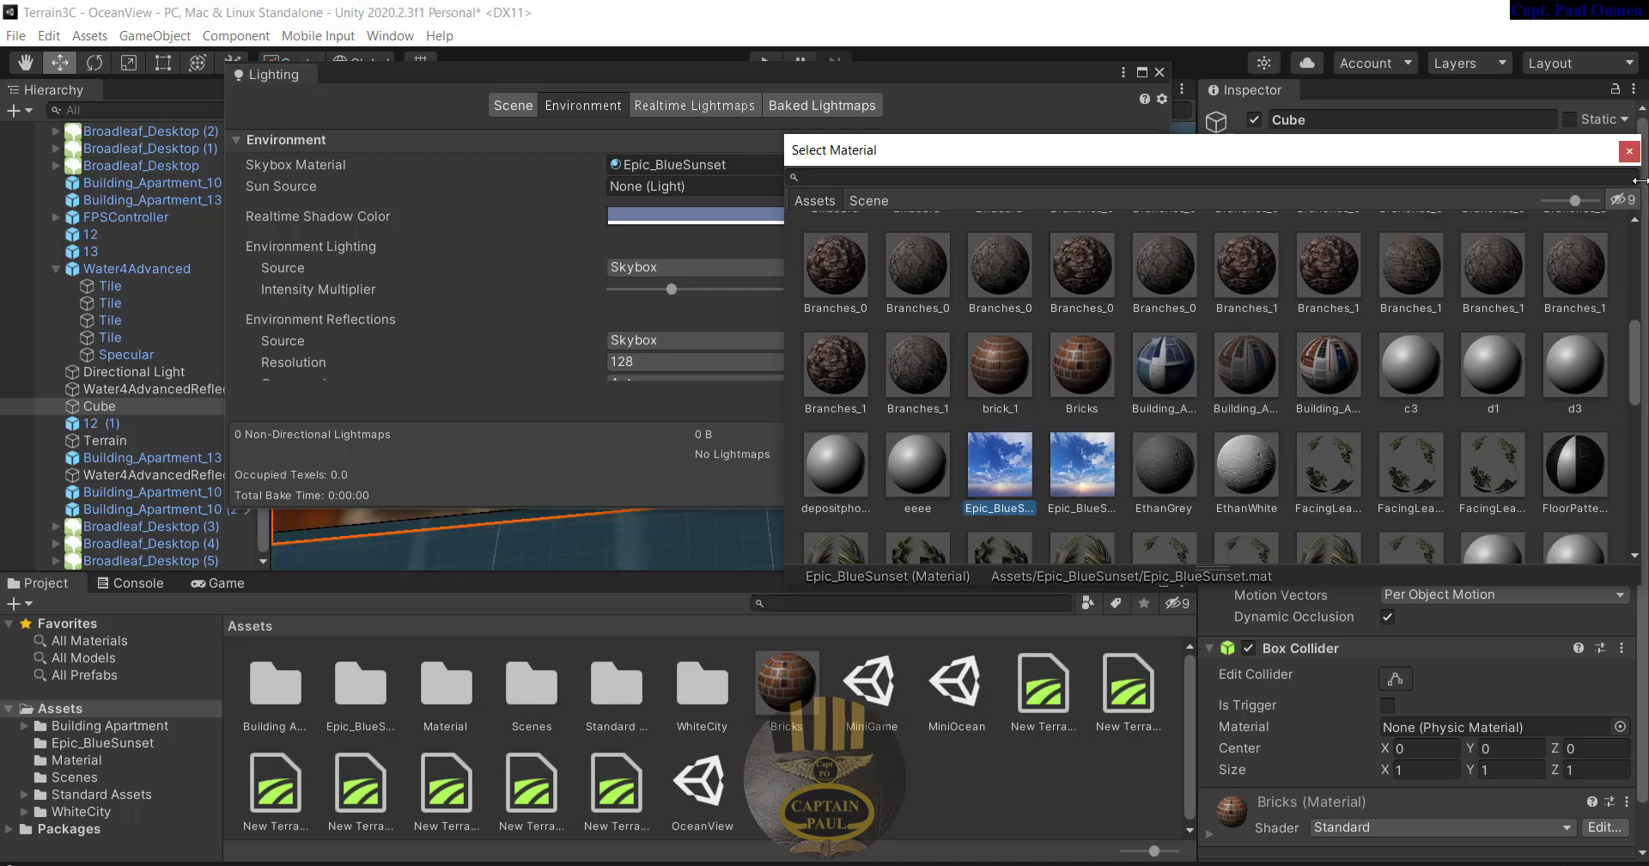
pyautogui.click(1629, 152)
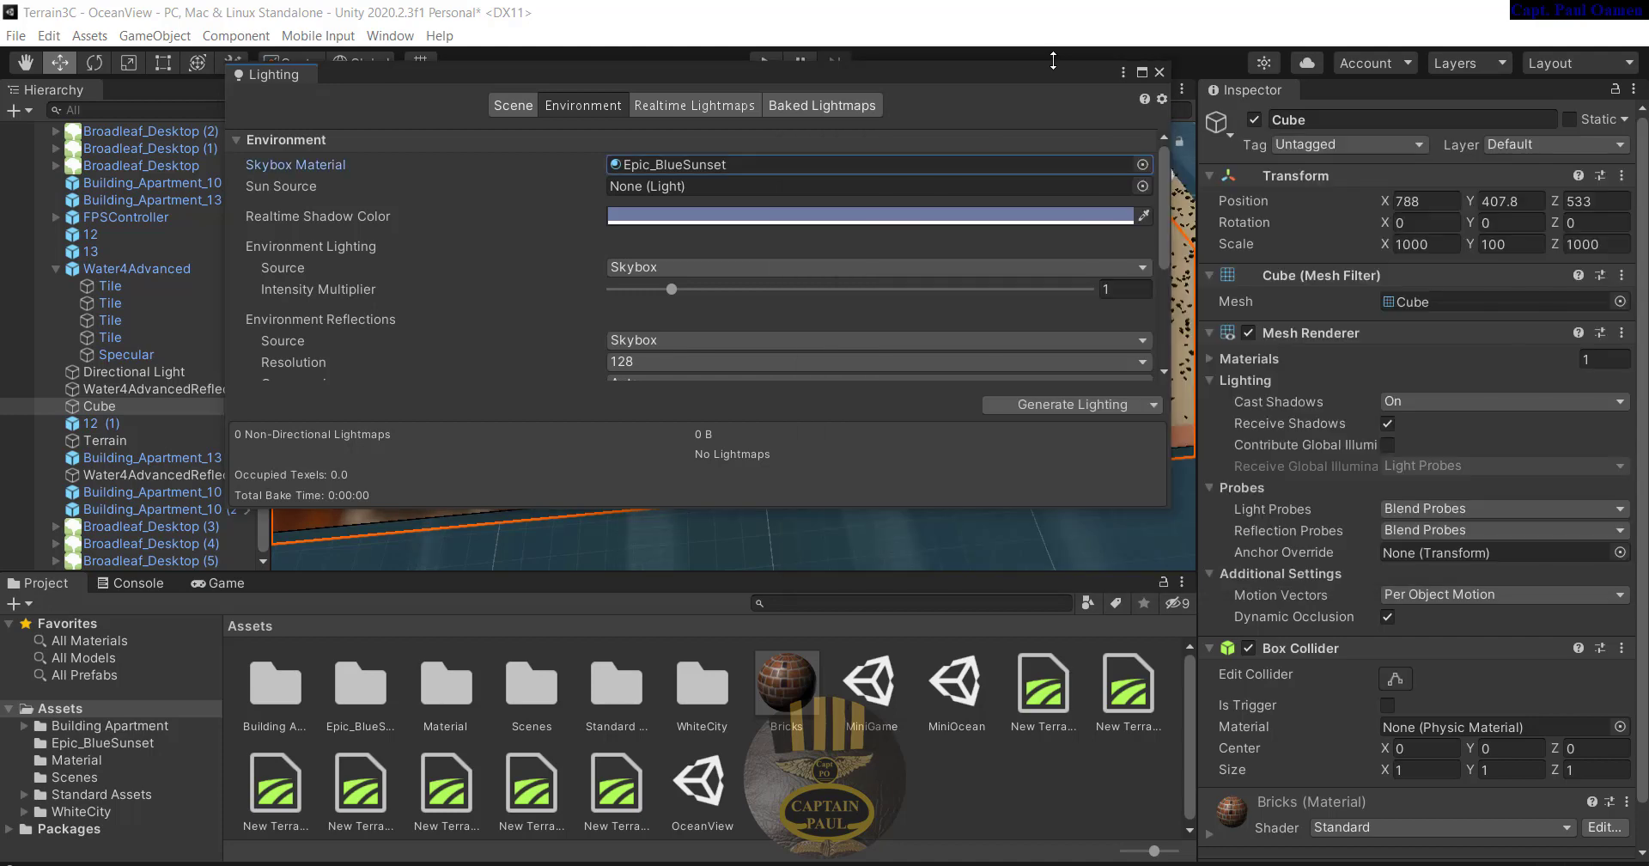
pyautogui.click(1159, 73)
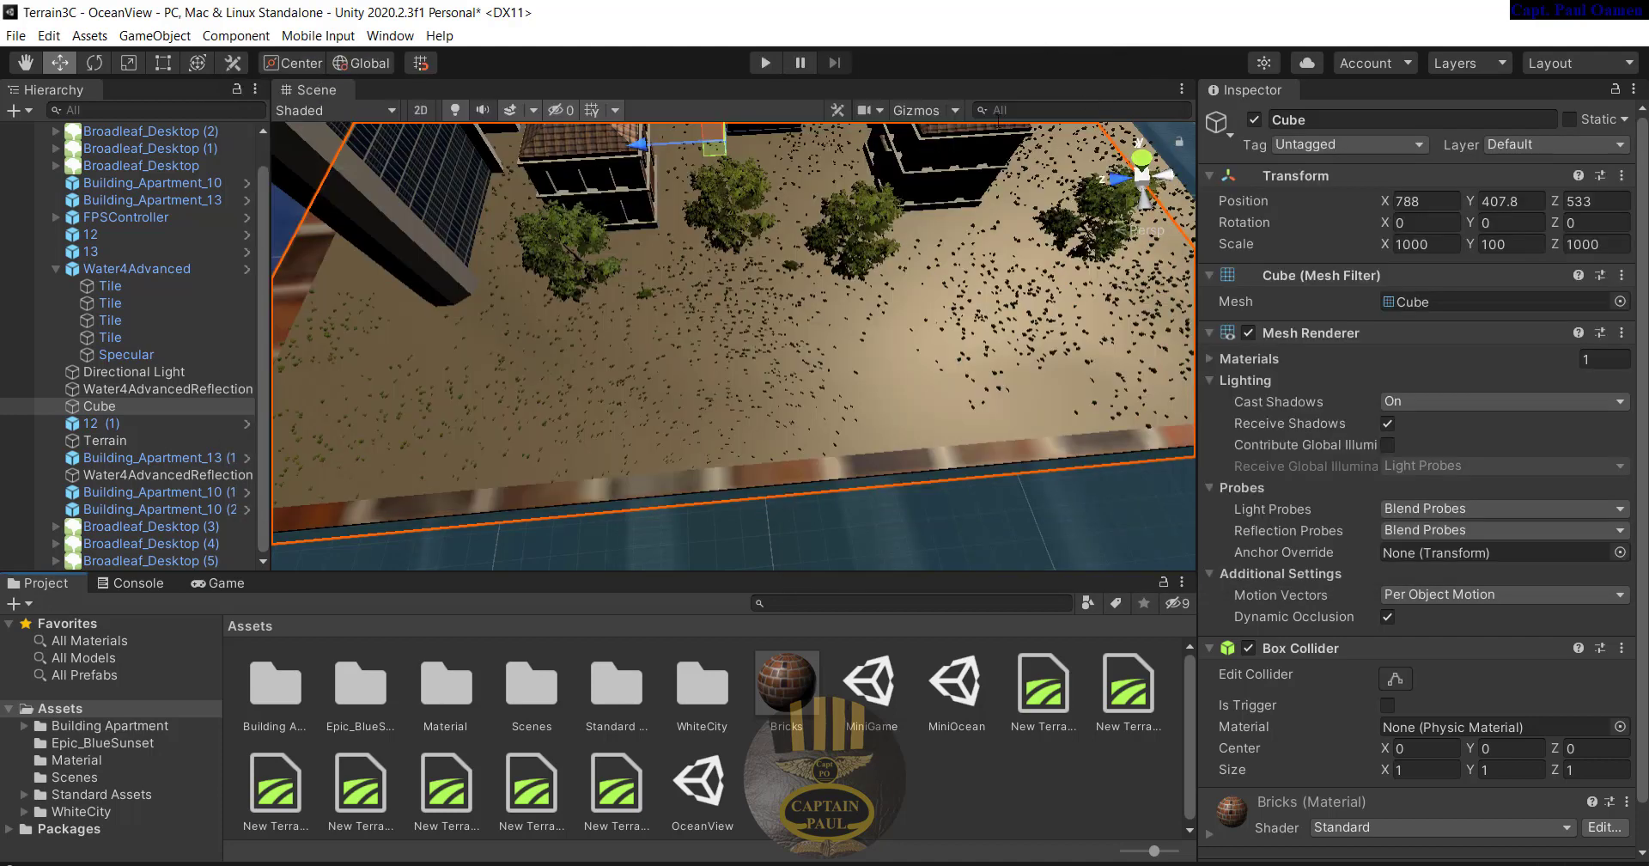
# Play the scene to view it under the Epic_BlueSunset sky
pyautogui.click(766, 62)
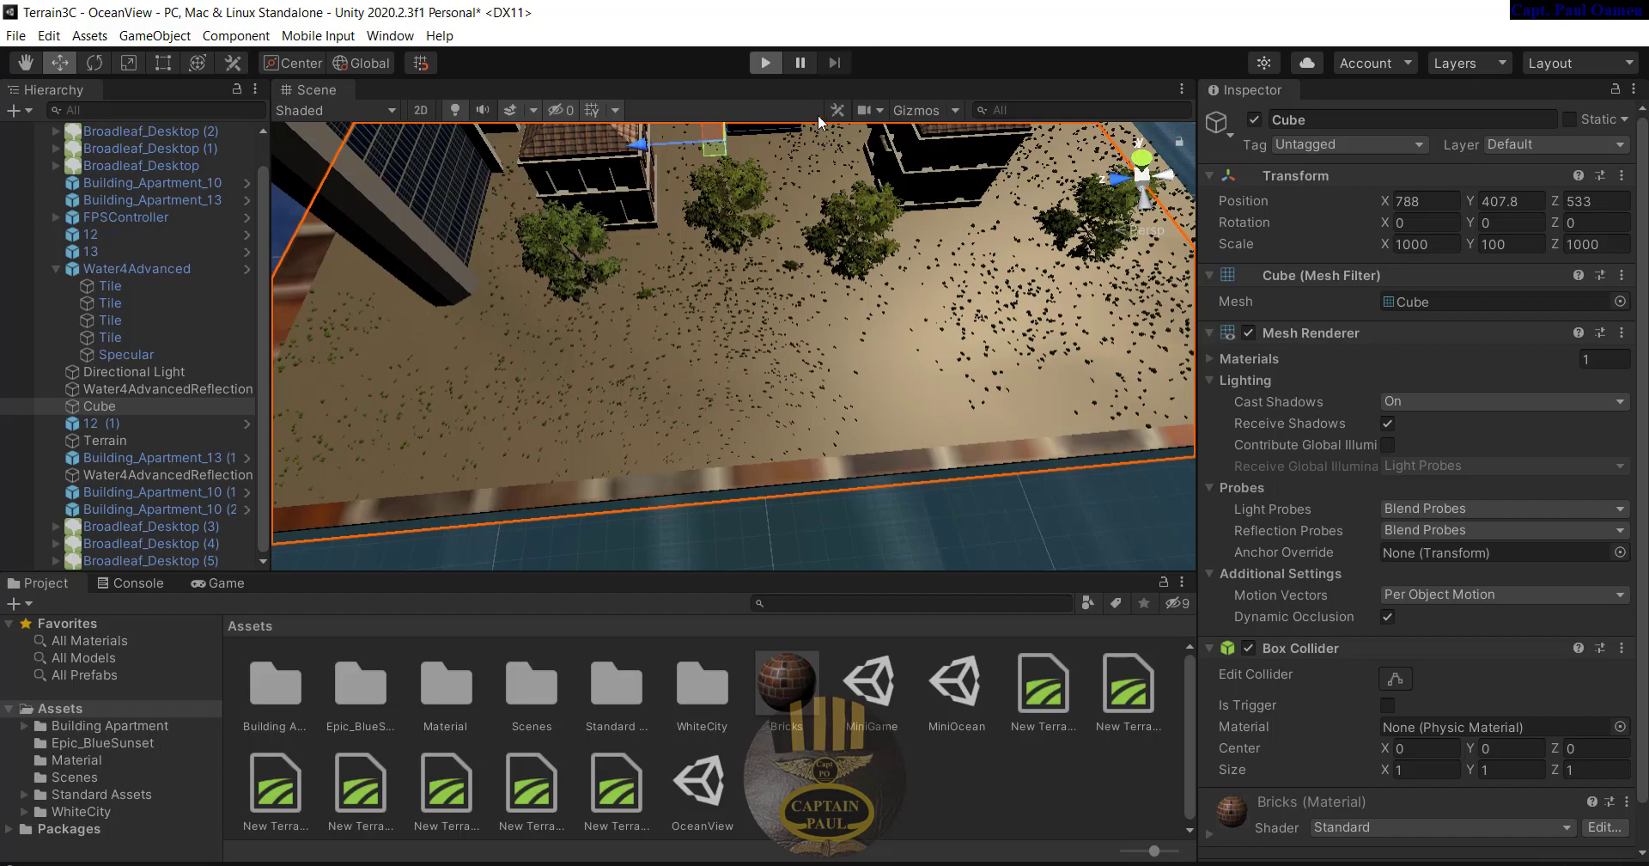